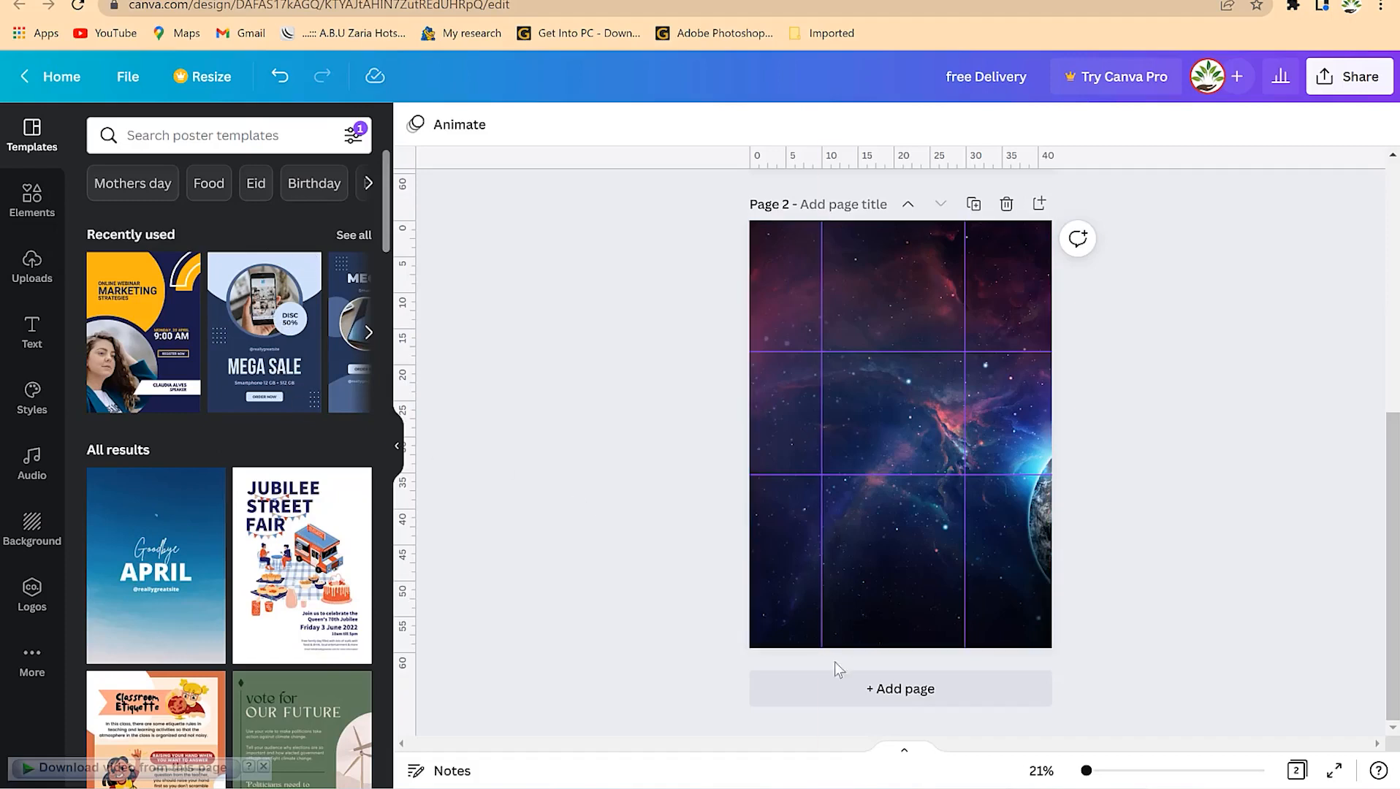
Add a new blank Page 3 beneath the starry Page 2.
click(897, 698)
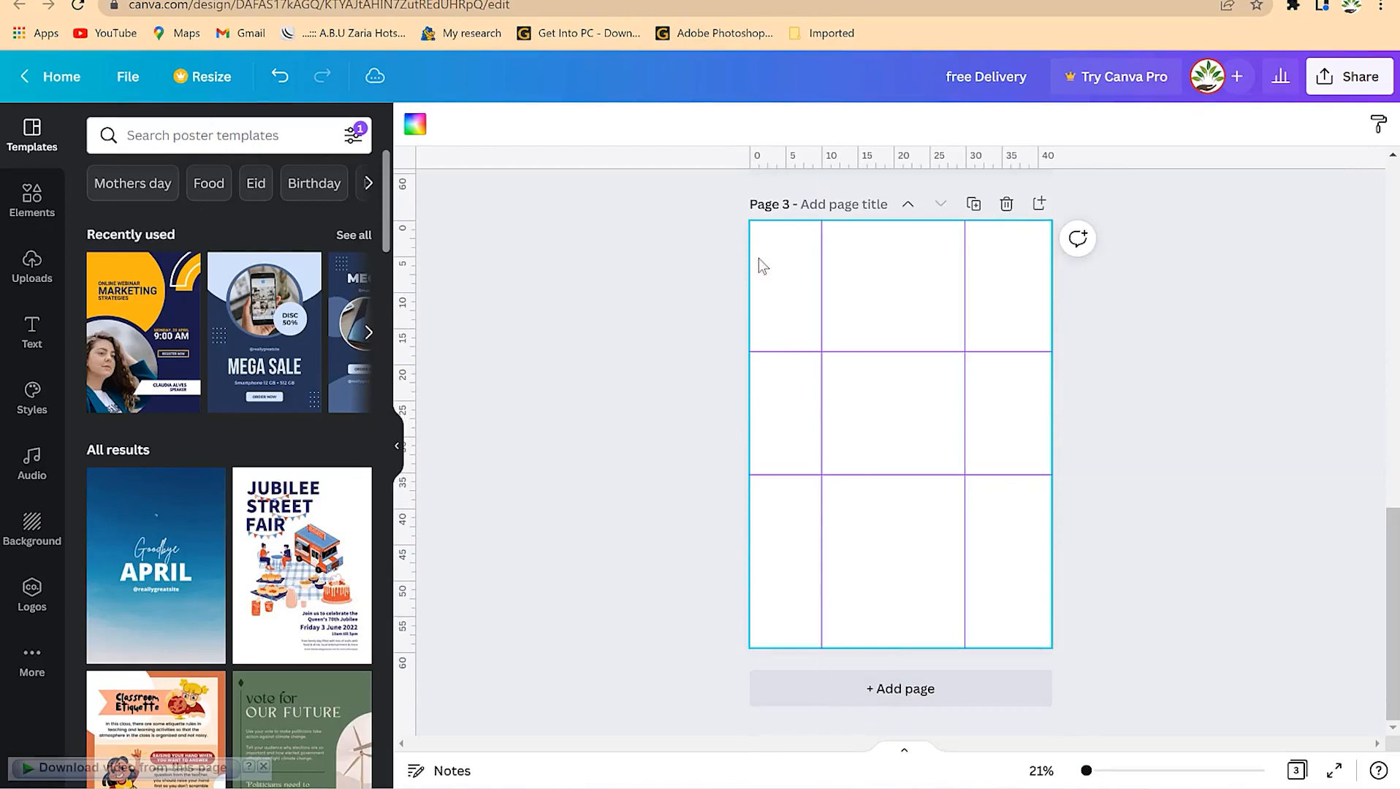
Hide rulers and guides, then apply the MEGA SALE smartphone template to Page 3.
click(129, 77)
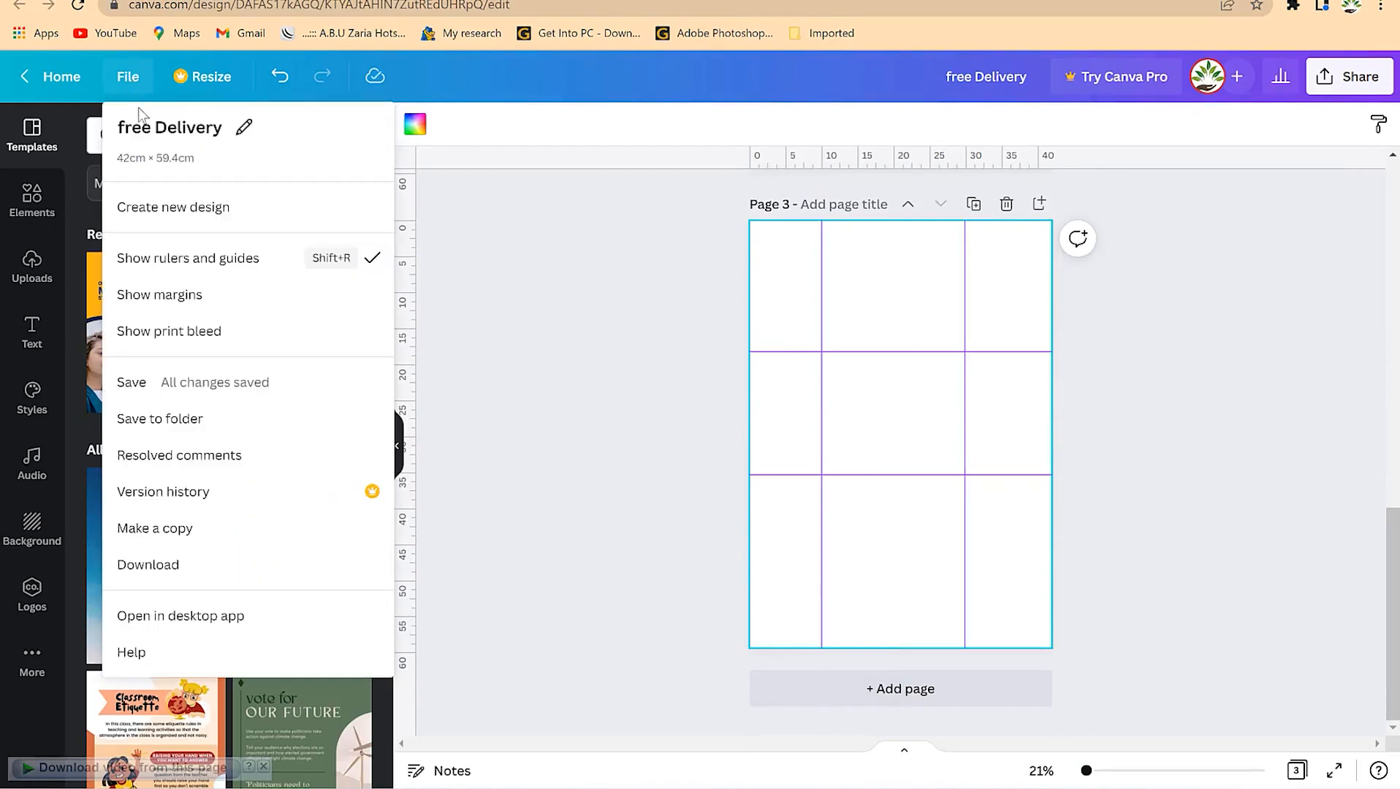
click(192, 260)
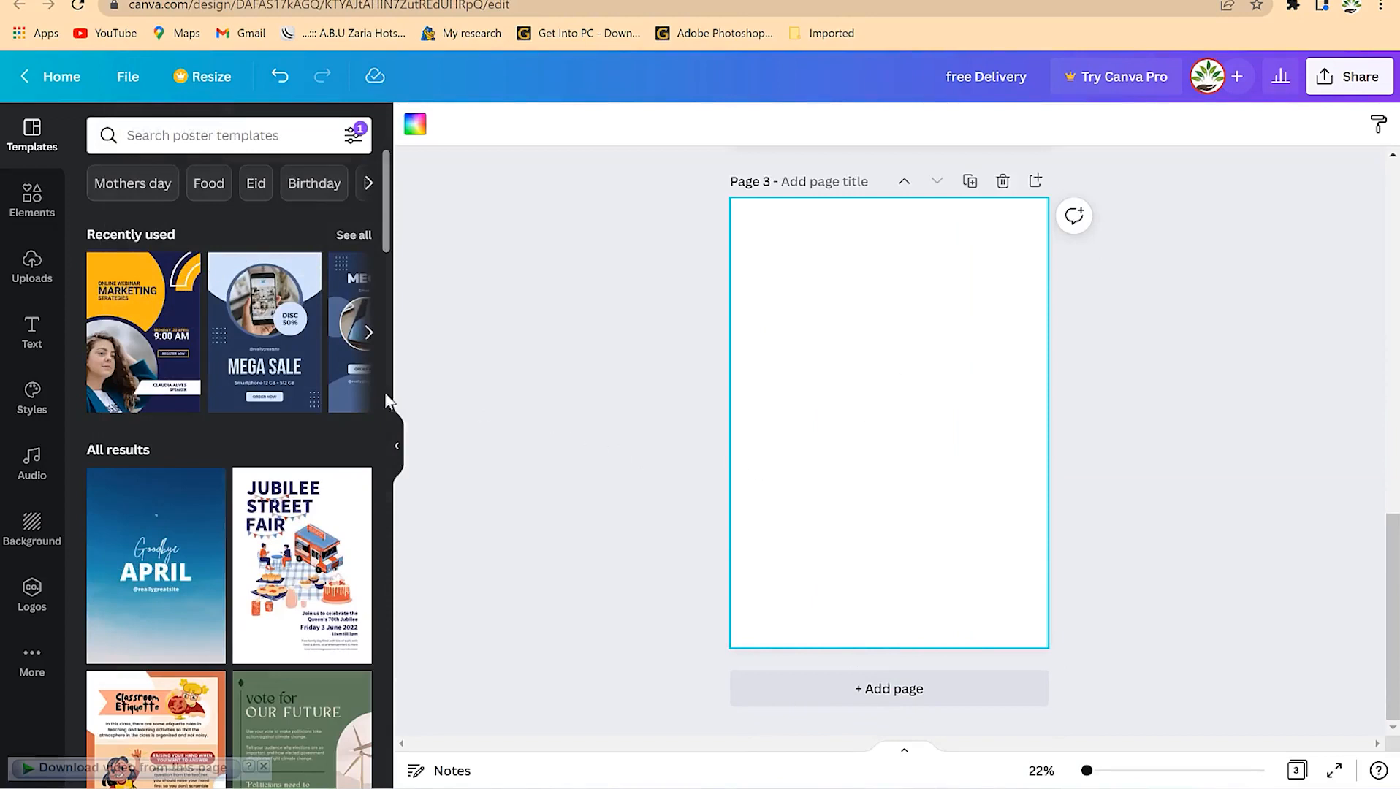
drag(256, 380, 578, 400)
drag(807, 359, 860, 398)
click(772, 537)
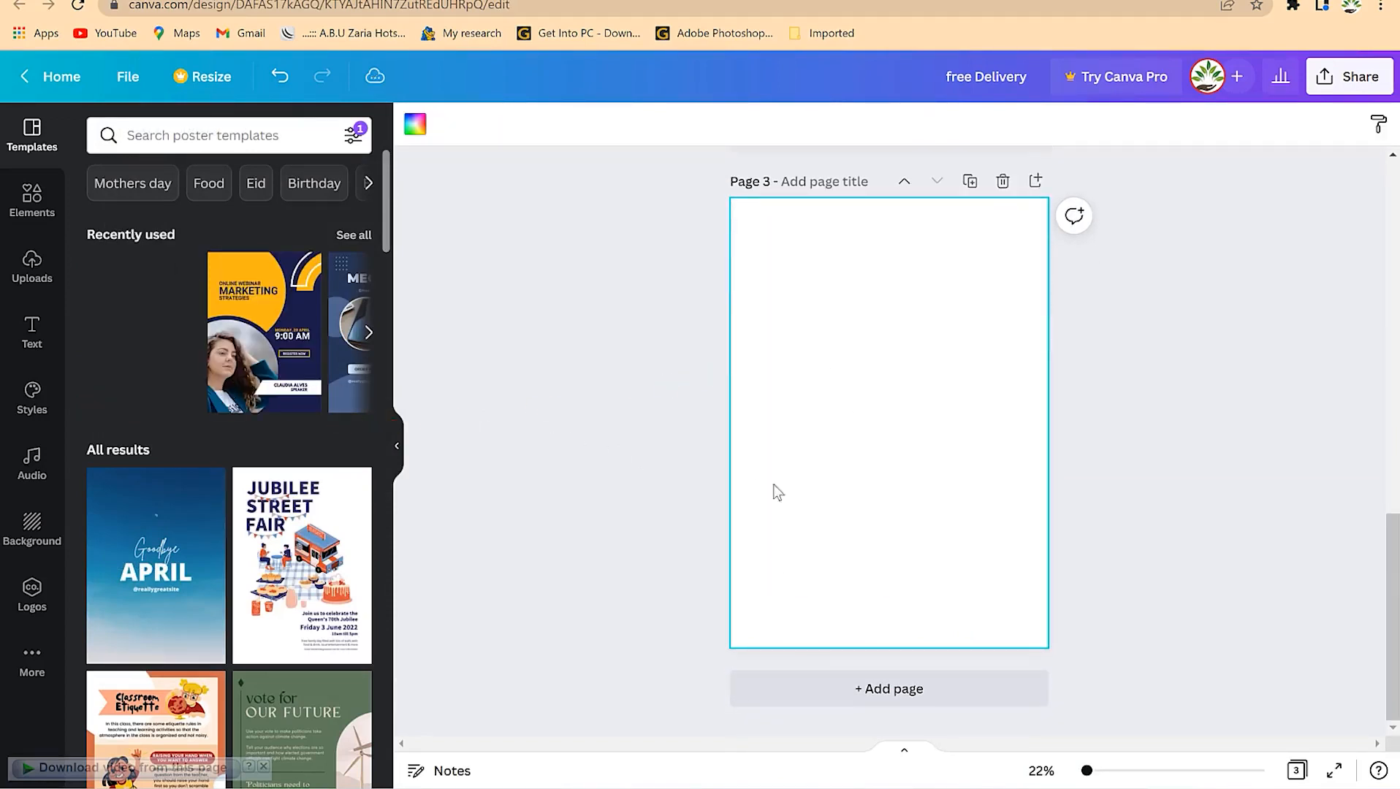
click(176, 394)
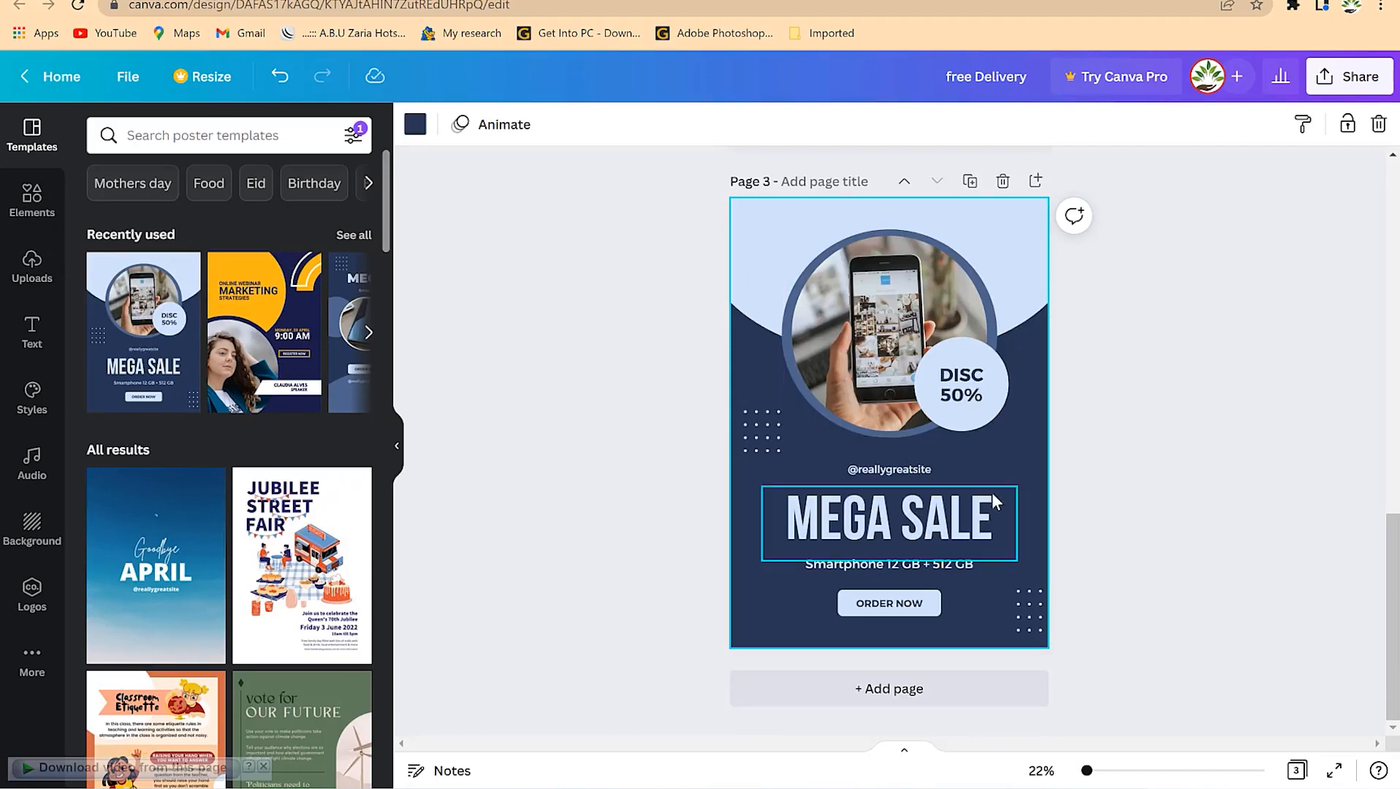
Add Page 4 after the MEGA SALE page and set its colour to white.
click(874, 689)
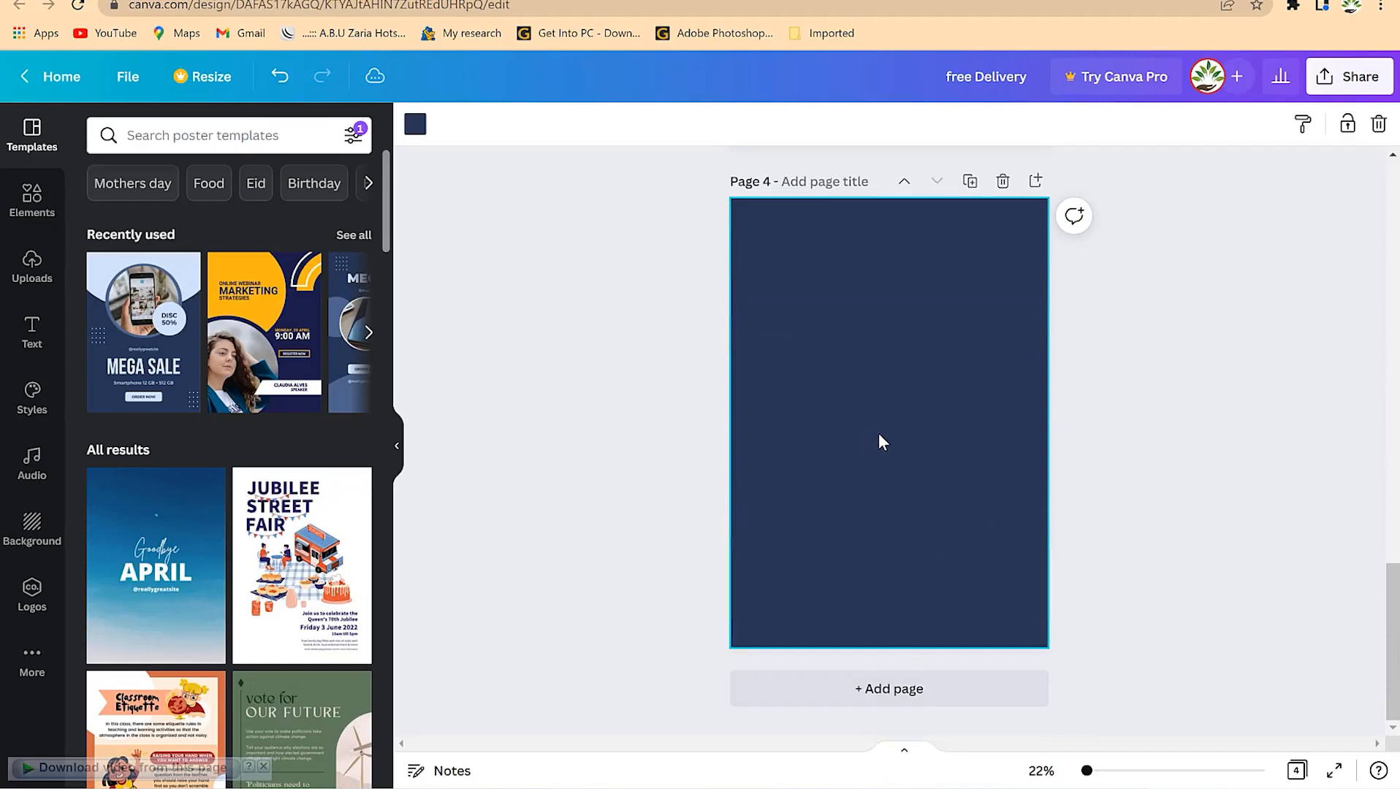
click(415, 124)
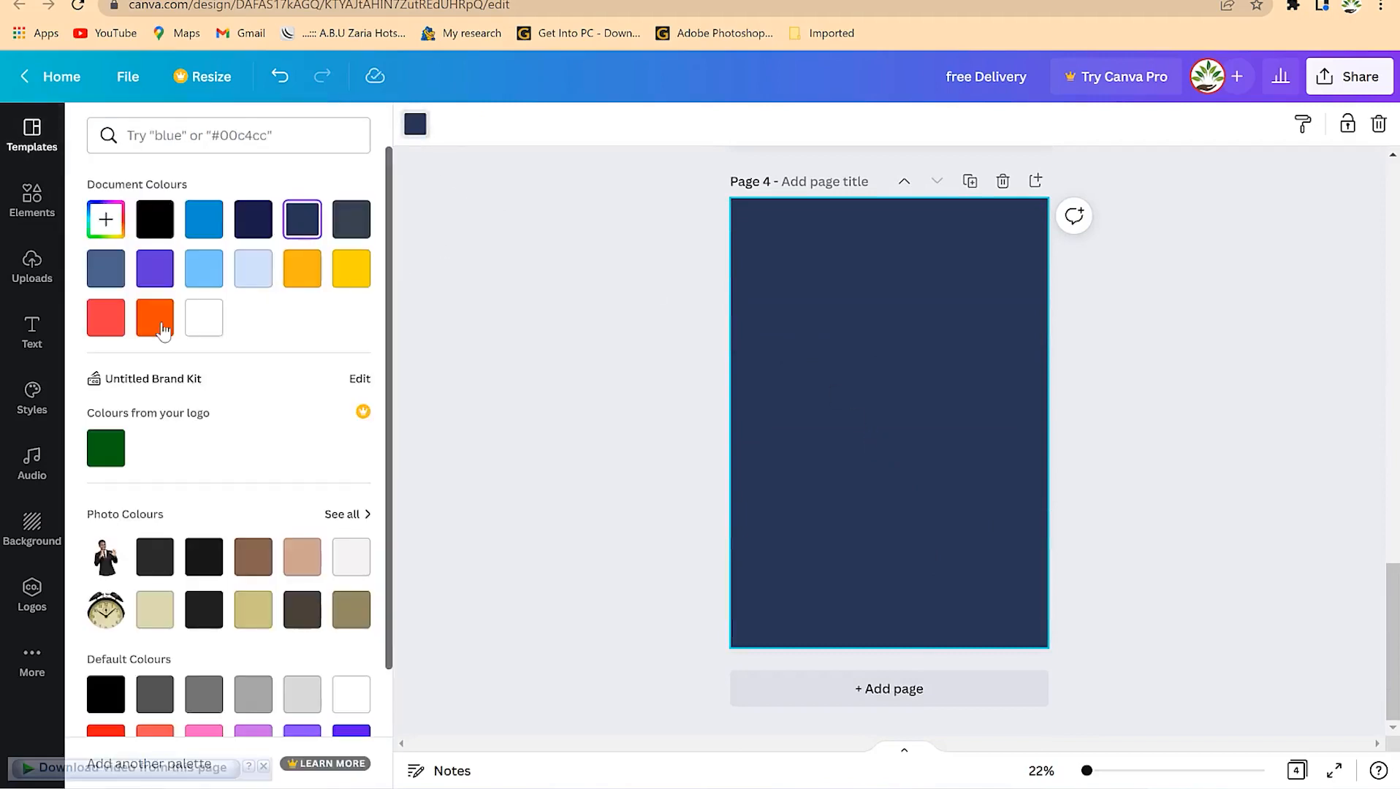
click(155, 317)
click(220, 320)
click(1146, 476)
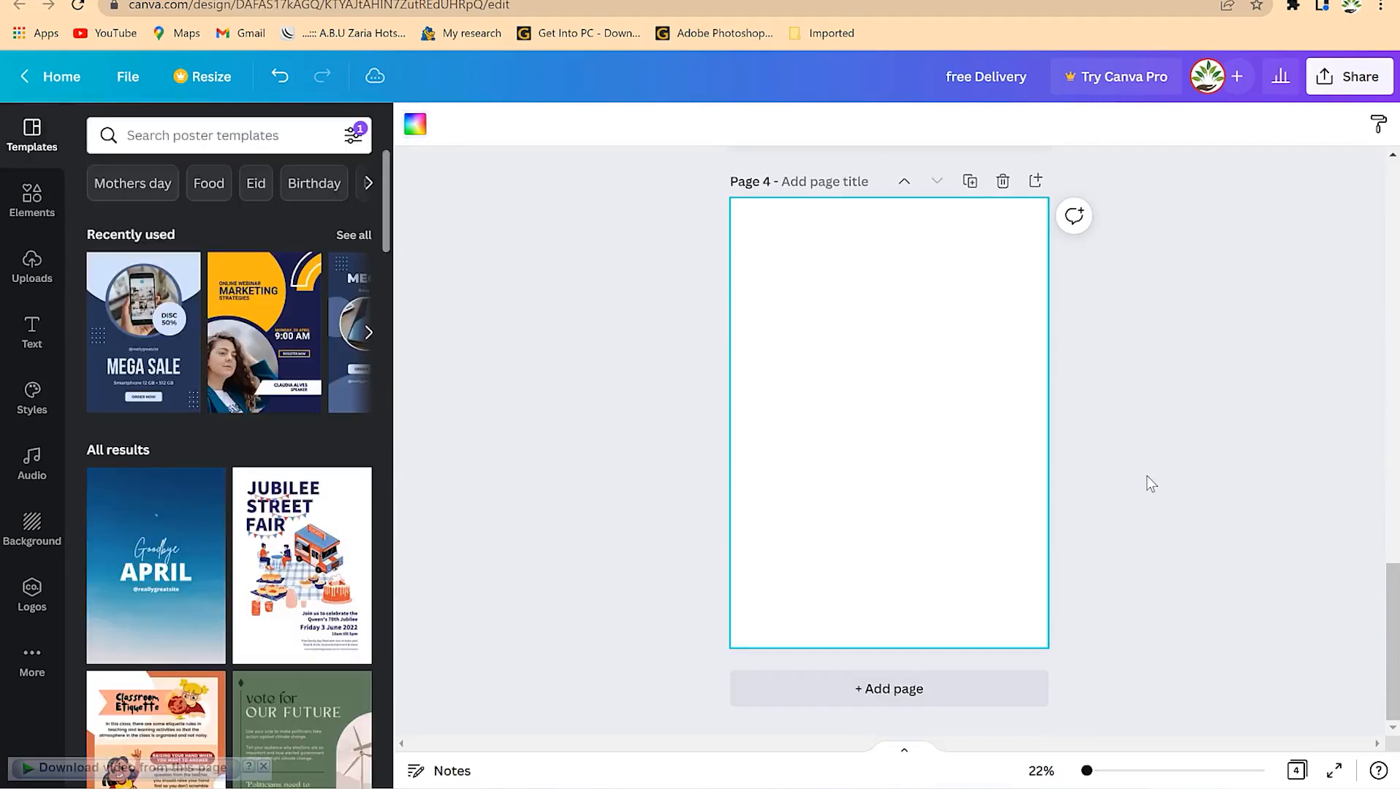
Scroll through the pages and bring up the Background image library.
scroll(1144, 476, up, 3)
scroll(1141, 476, up, 5)
scroll(1141, 475, down, 3)
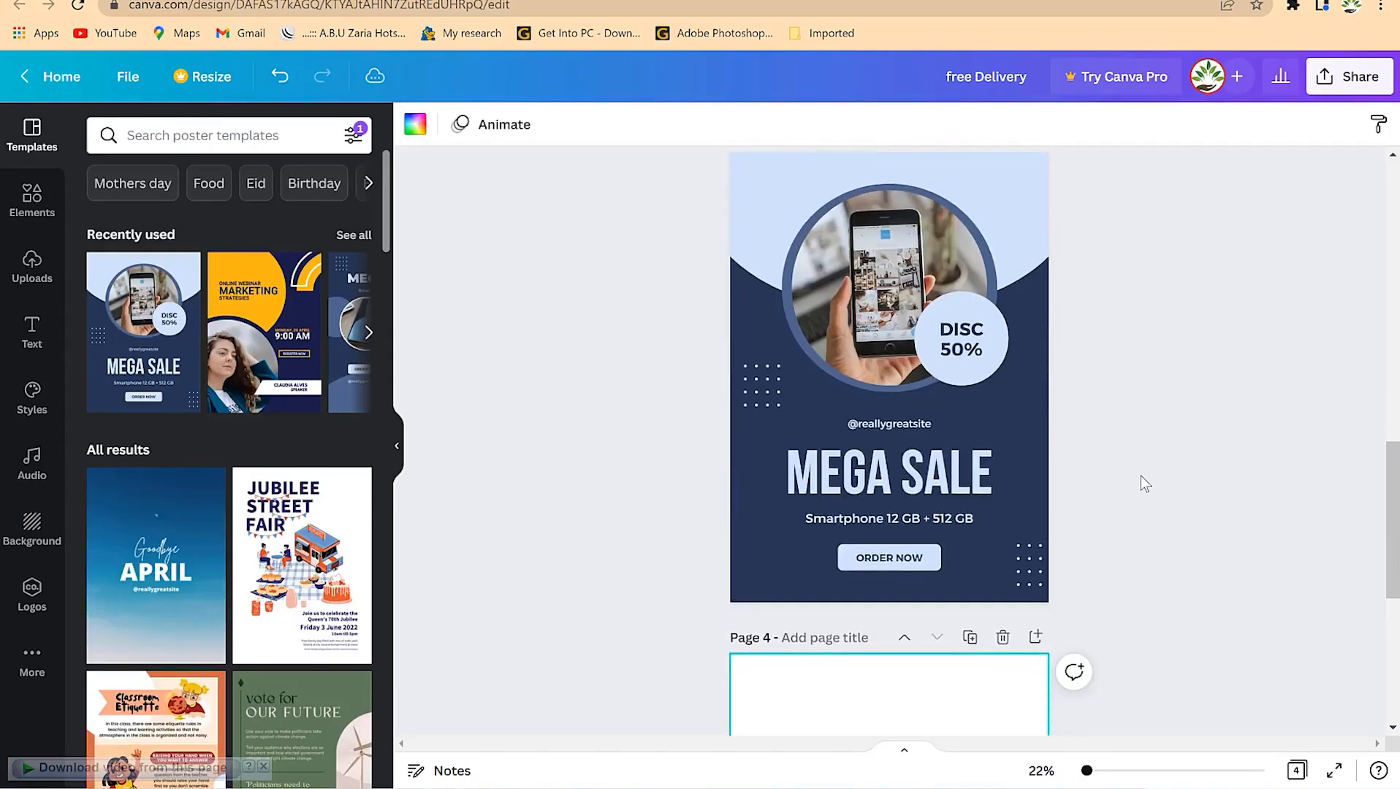
scroll(1092, 452, up, 2)
scroll(1092, 452, up, 1)
scroll(1091, 532, down, 4)
scroll(1106, 510, up, 2)
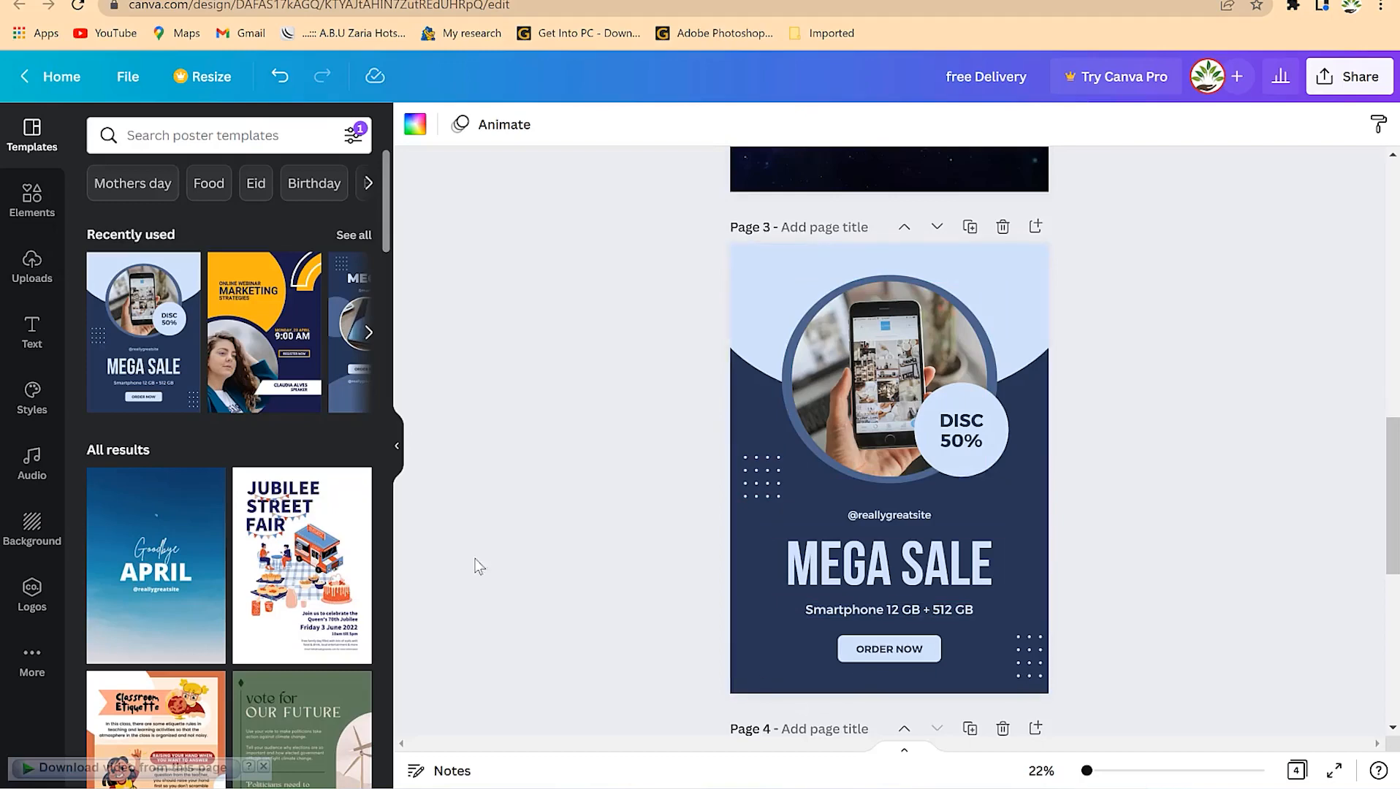
scroll(825, 650, down, 5)
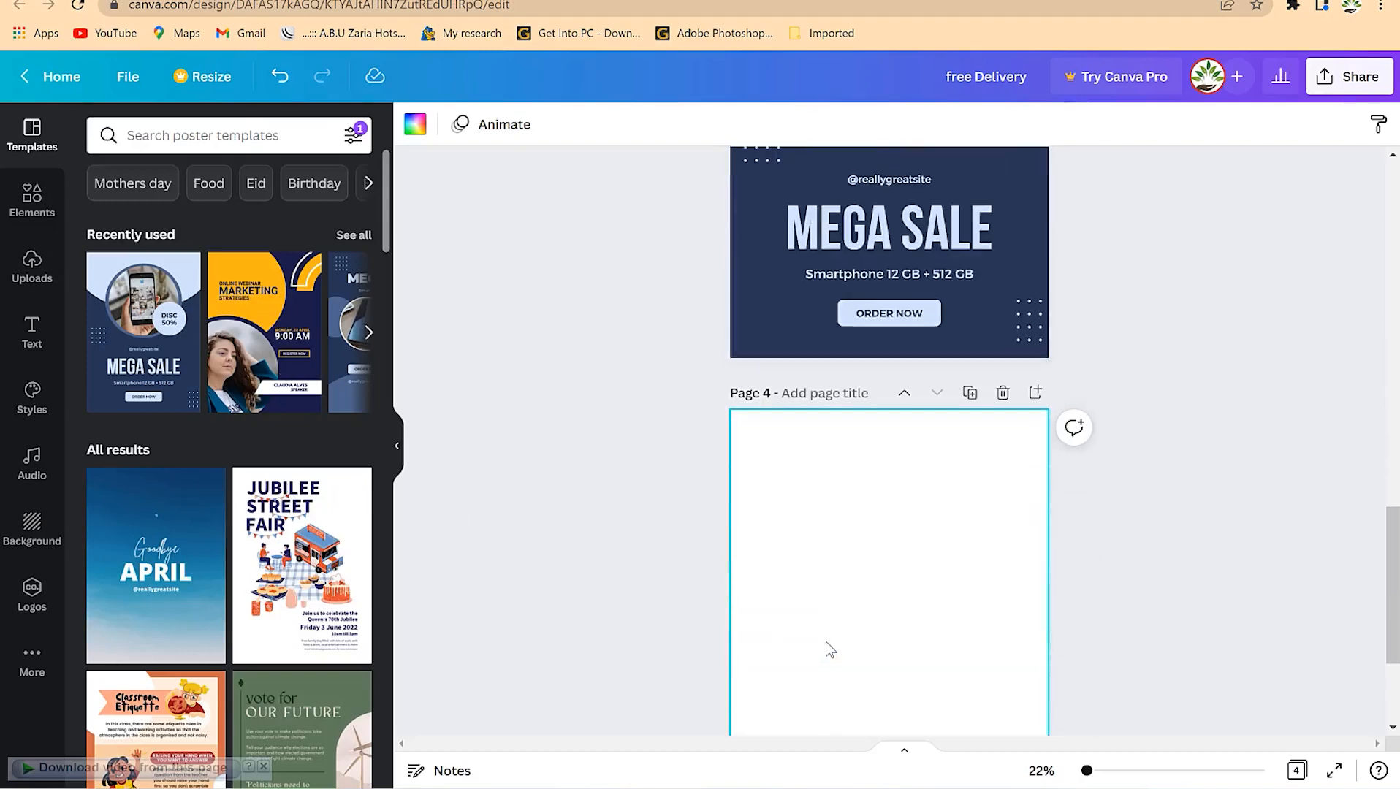
scroll(881, 515, down, 3)
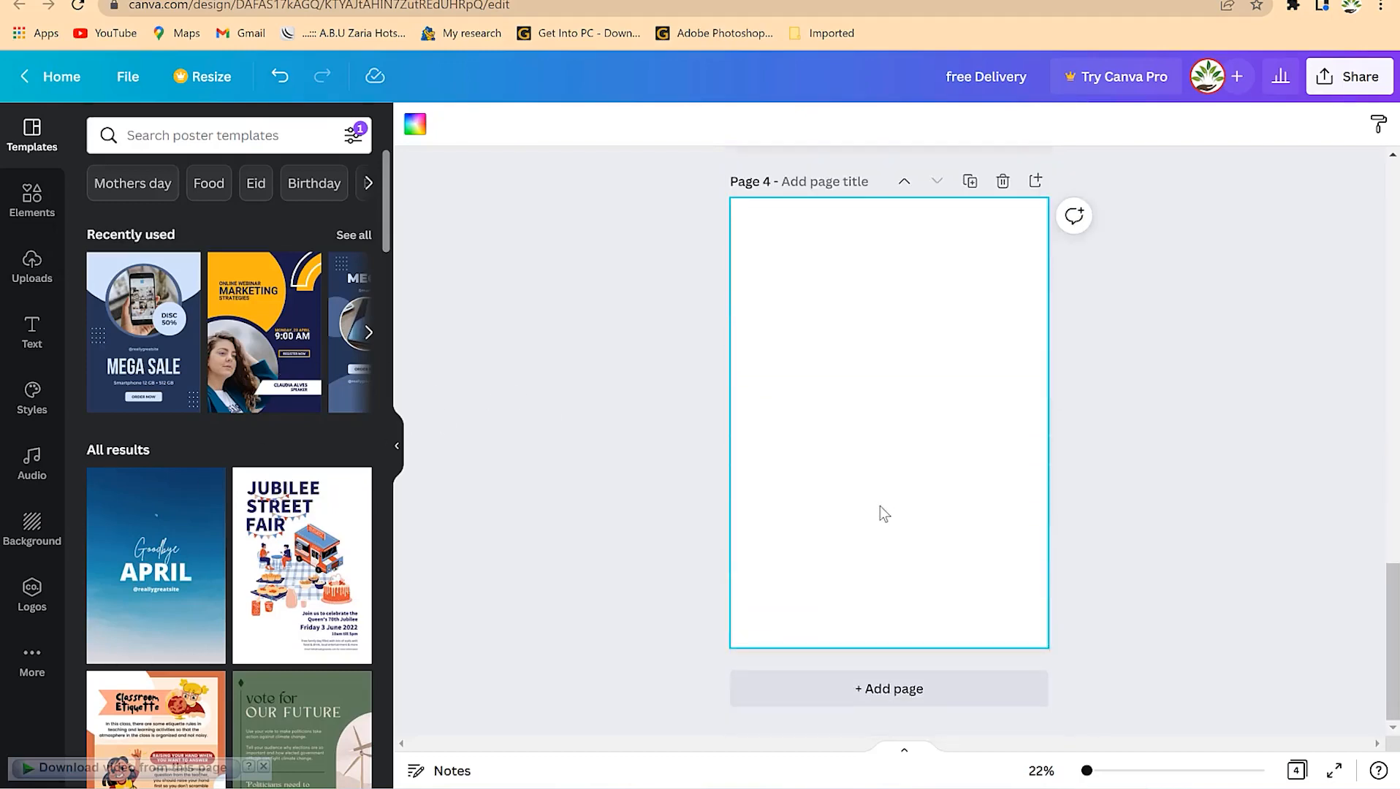
click(32, 529)
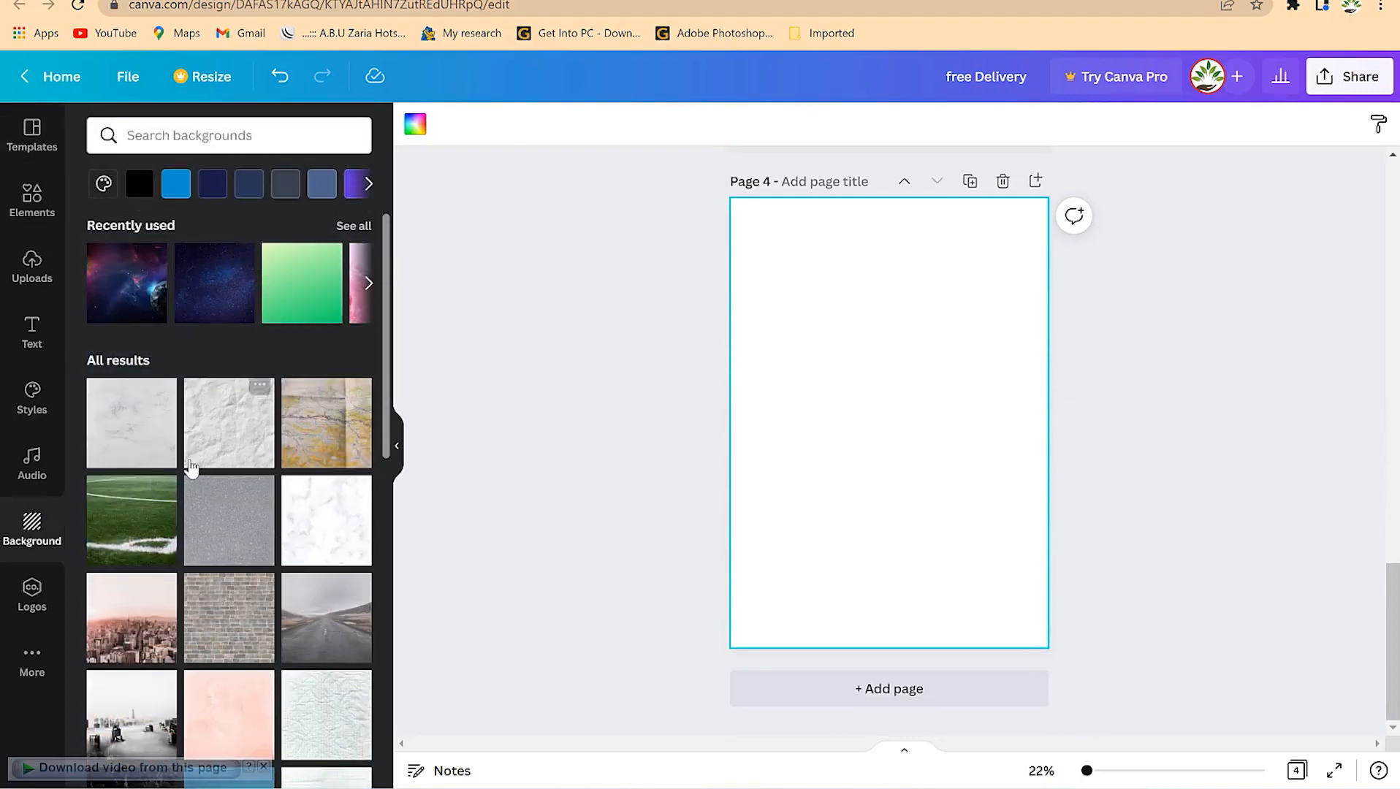
Use the dark starry night-sky image from Recently used as Page 4's background.
scroll(202, 493, down, 3)
scroll(240, 606, down, 2)
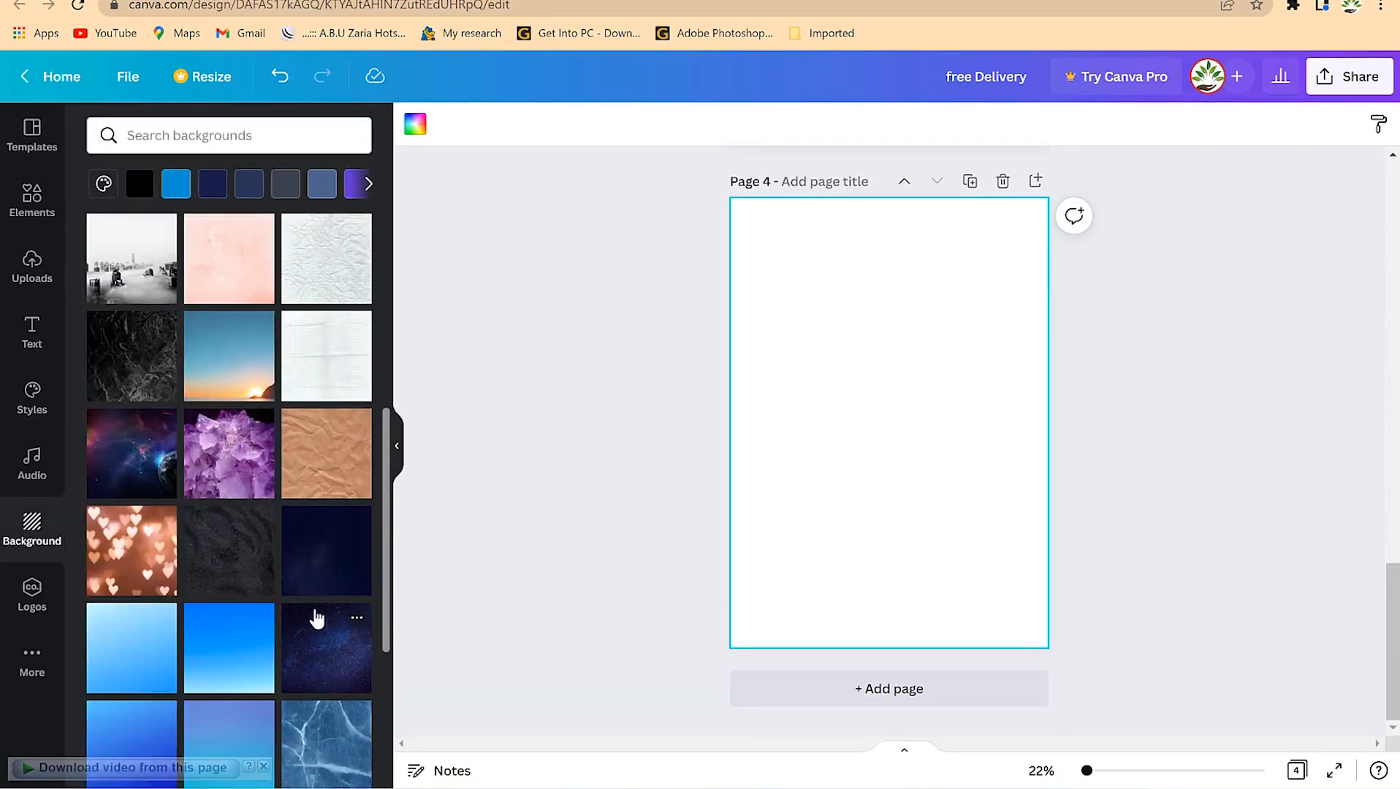
click(314, 574)
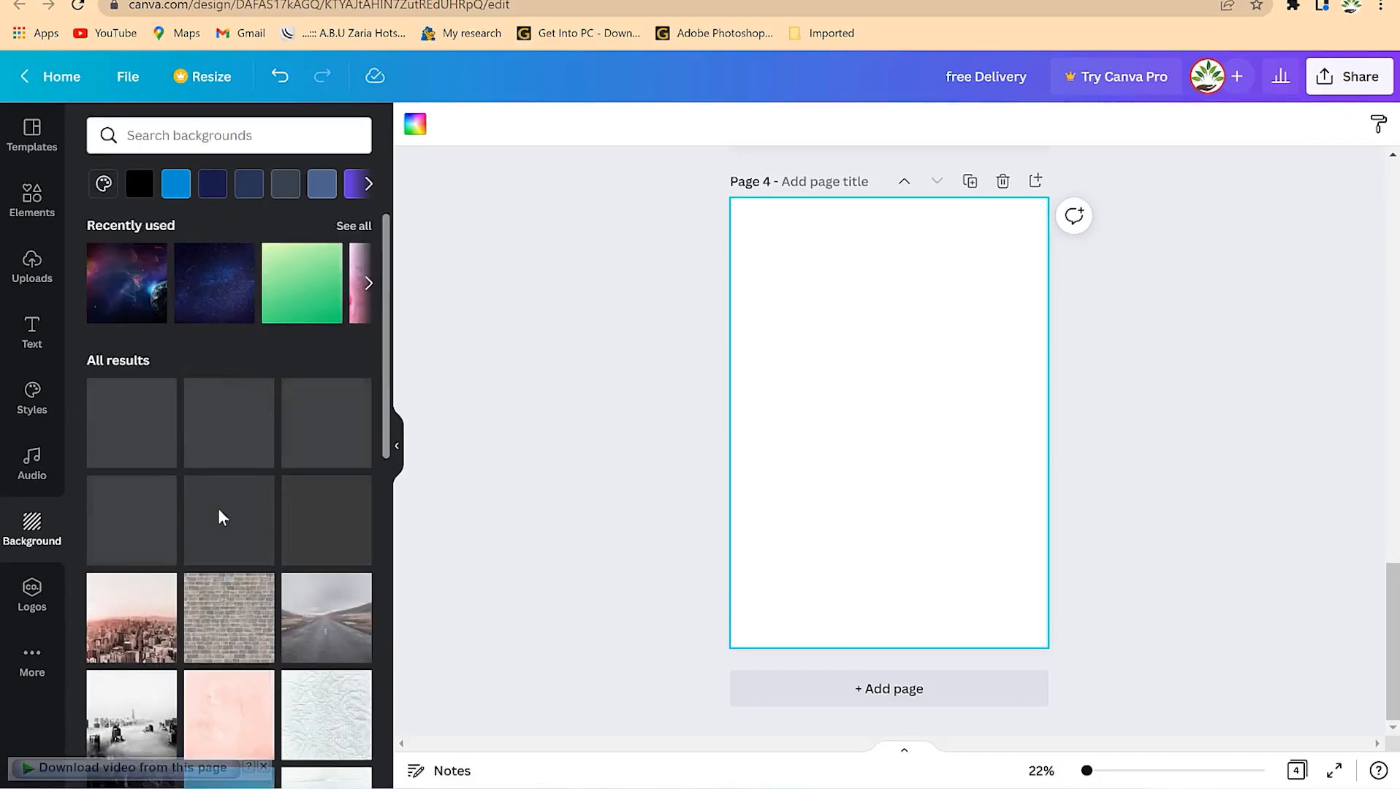
drag(209, 316, 837, 413)
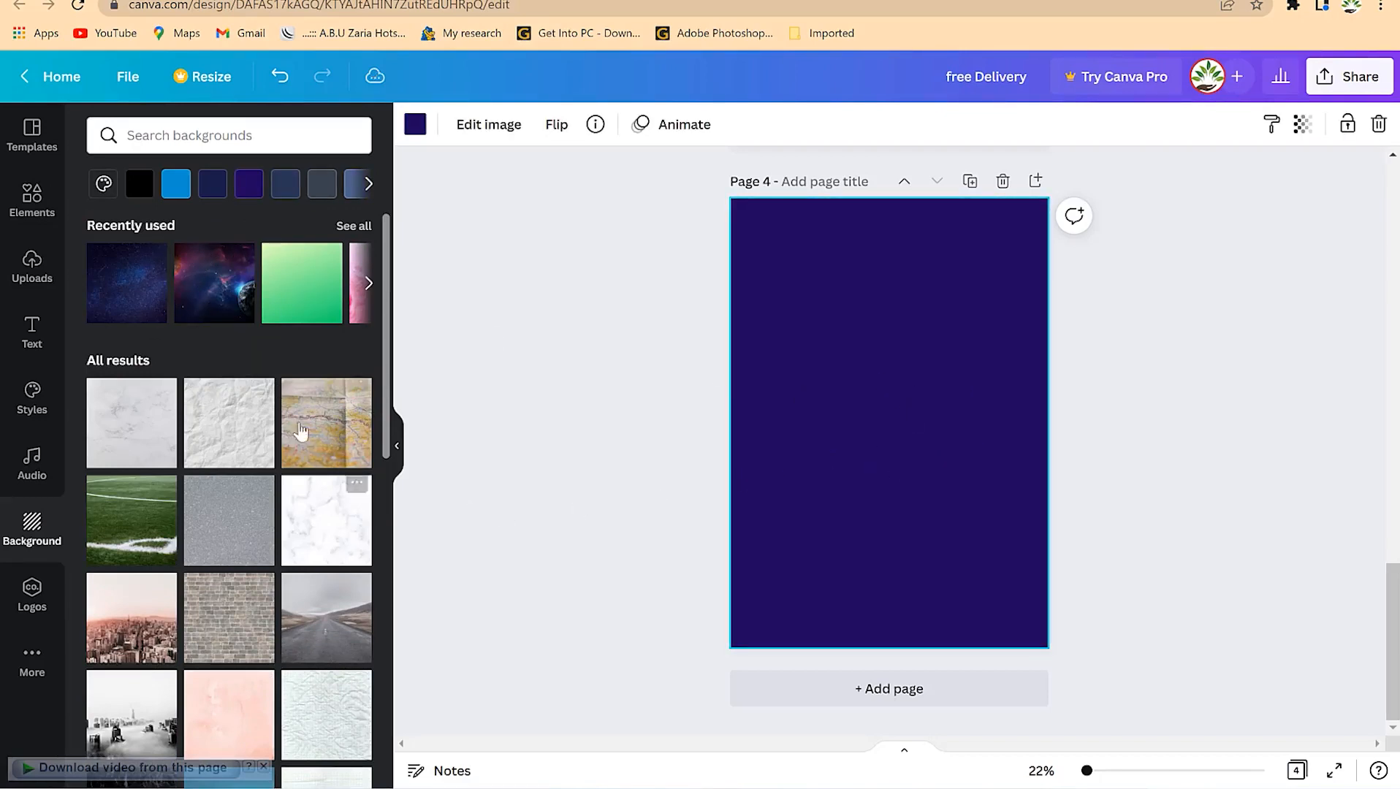
scroll(868, 464, up, 8)
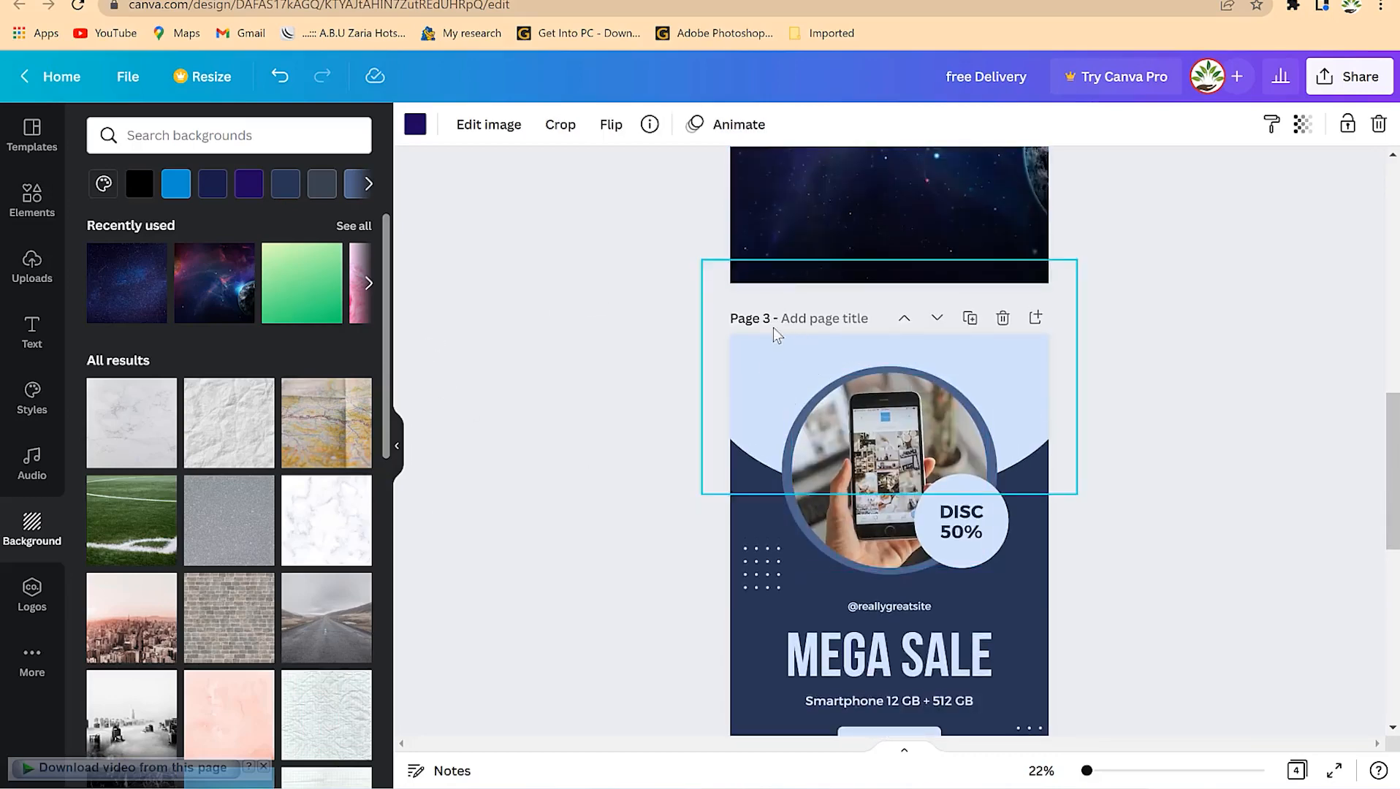
scroll(744, 490, down, 8)
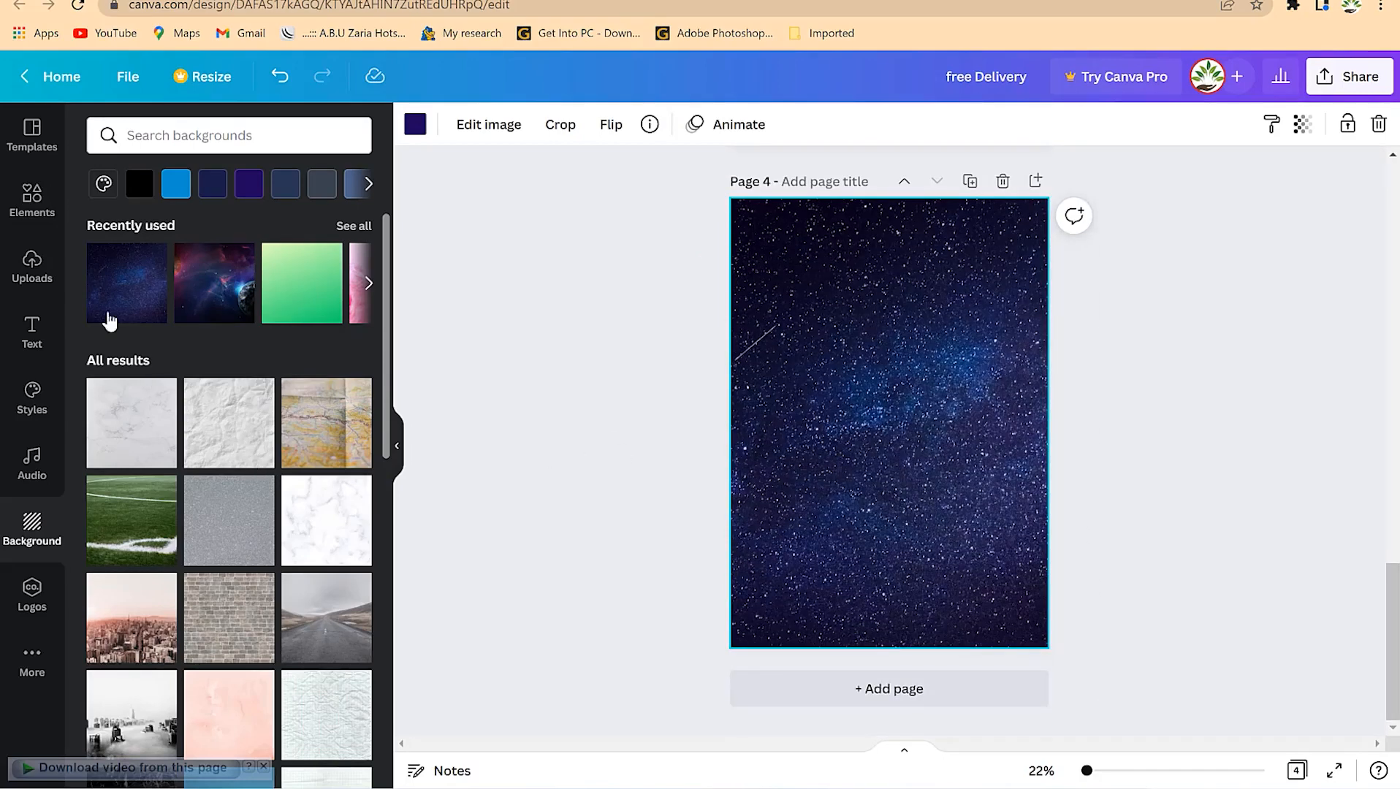
click(29, 201)
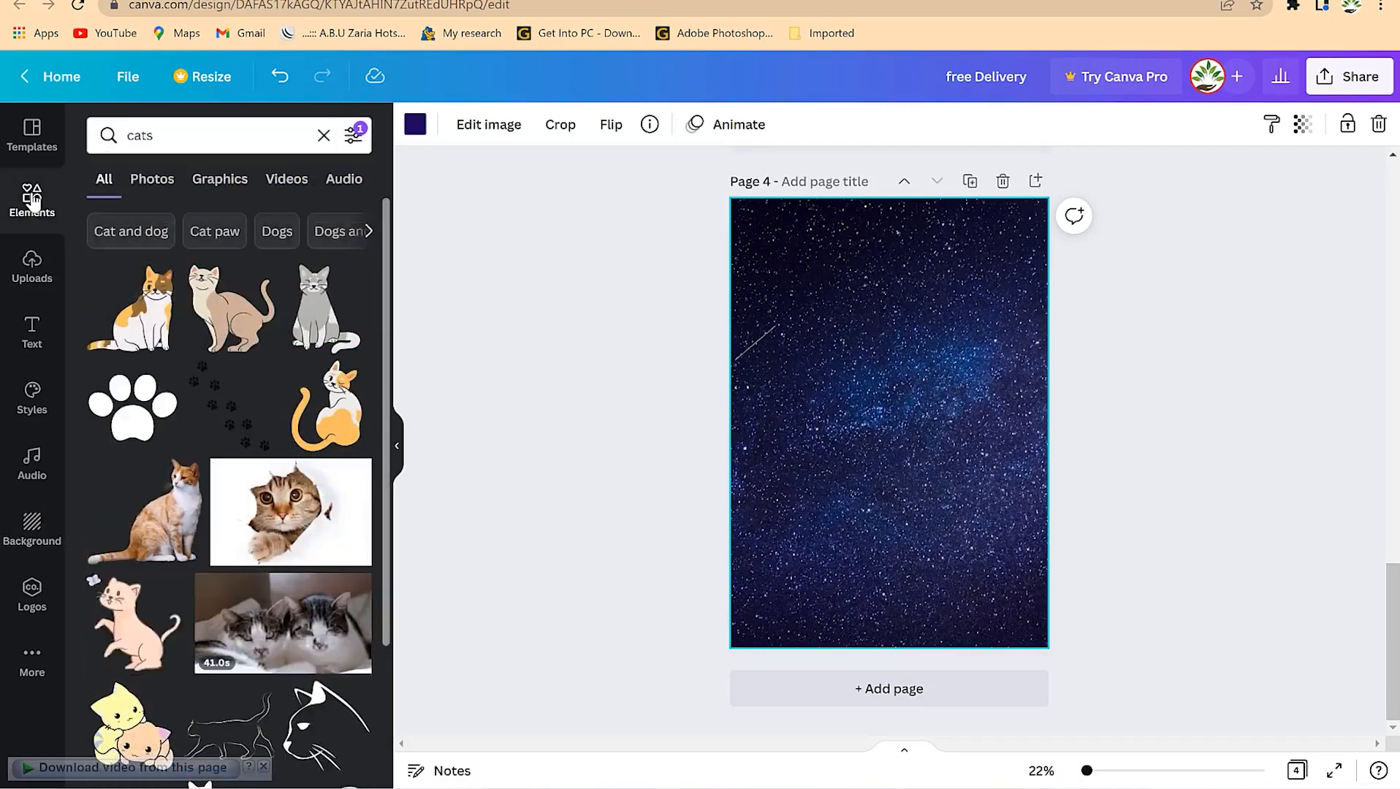
Clear the 'cats' search, drop a circle shape onto Page 4 and colour it light blue.
click(196, 137)
drag(196, 137, 47, 135)
click(103, 178)
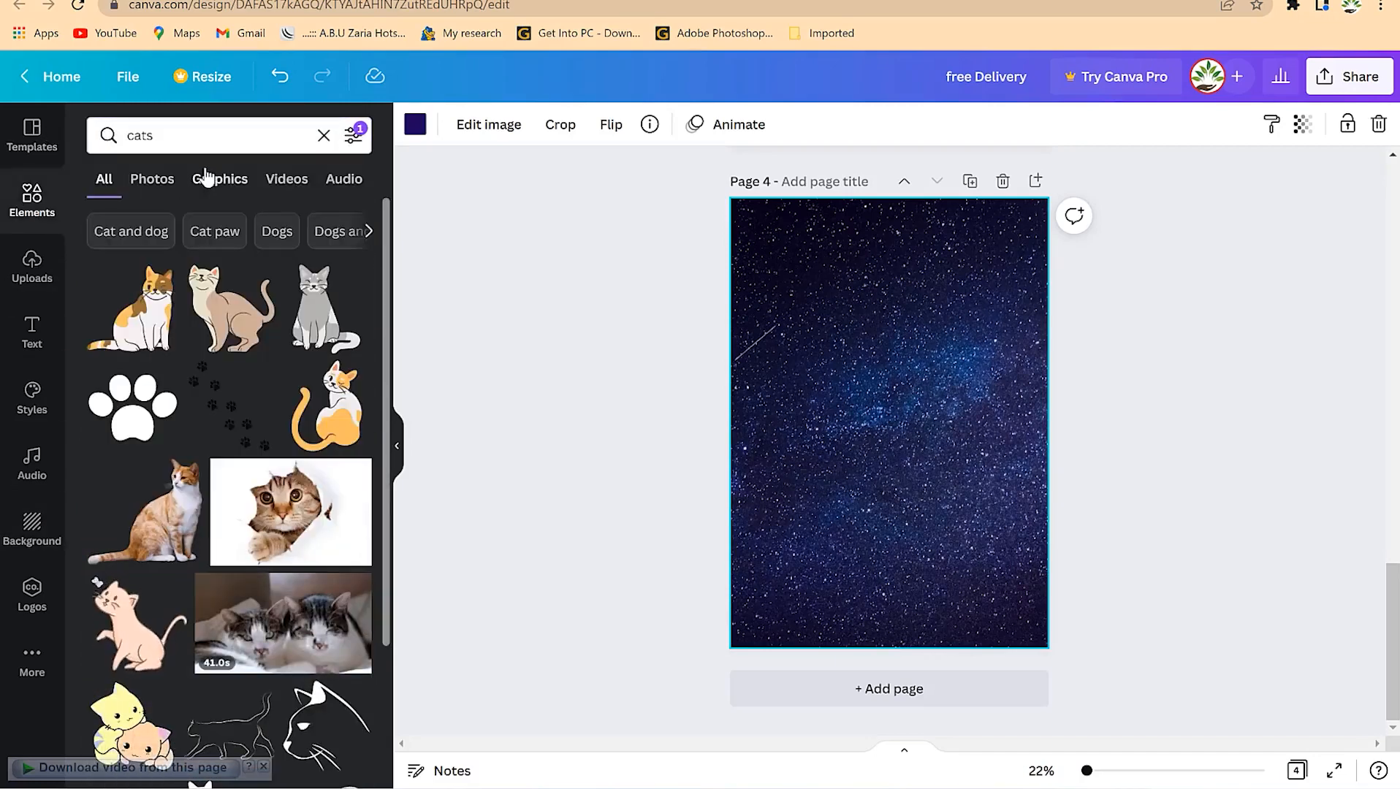
click(324, 135)
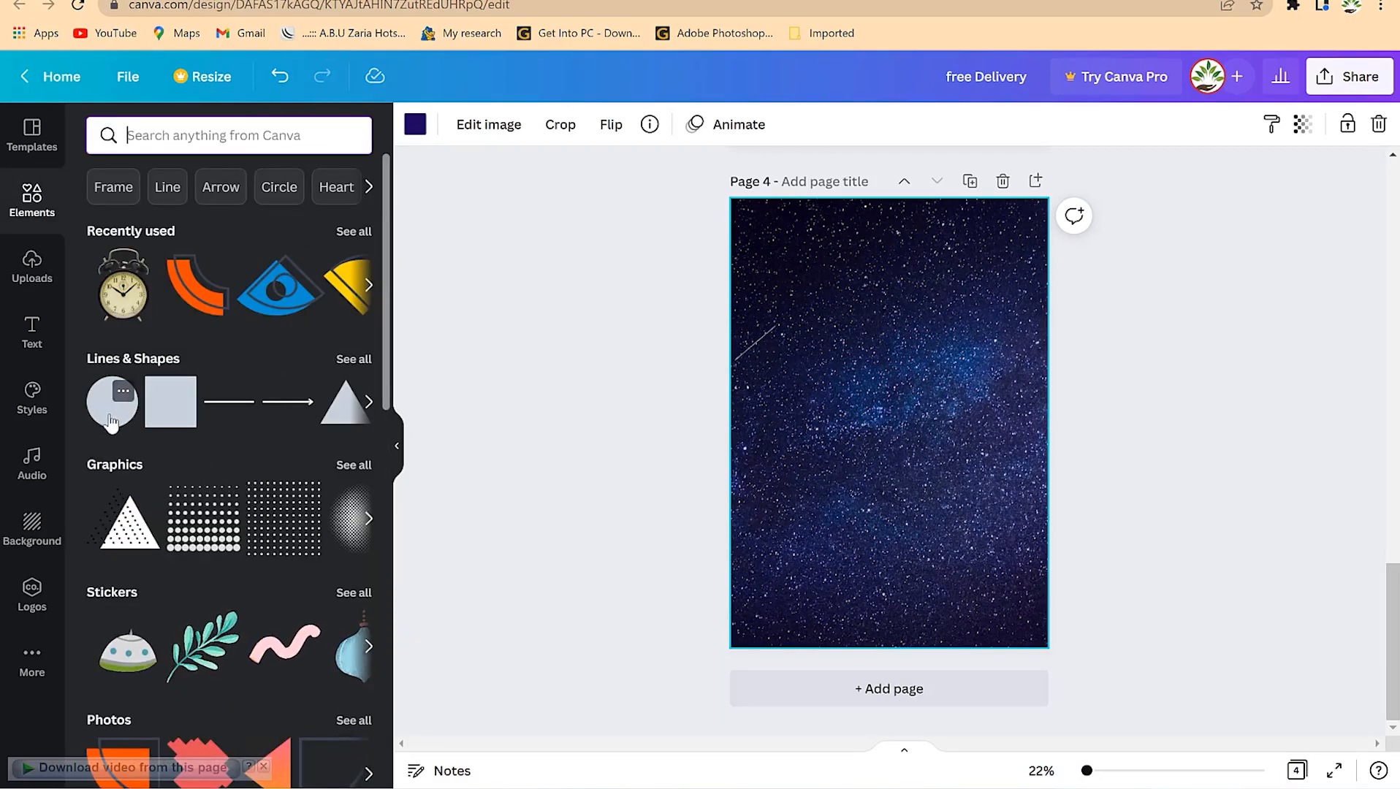
drag(117, 409, 844, 306)
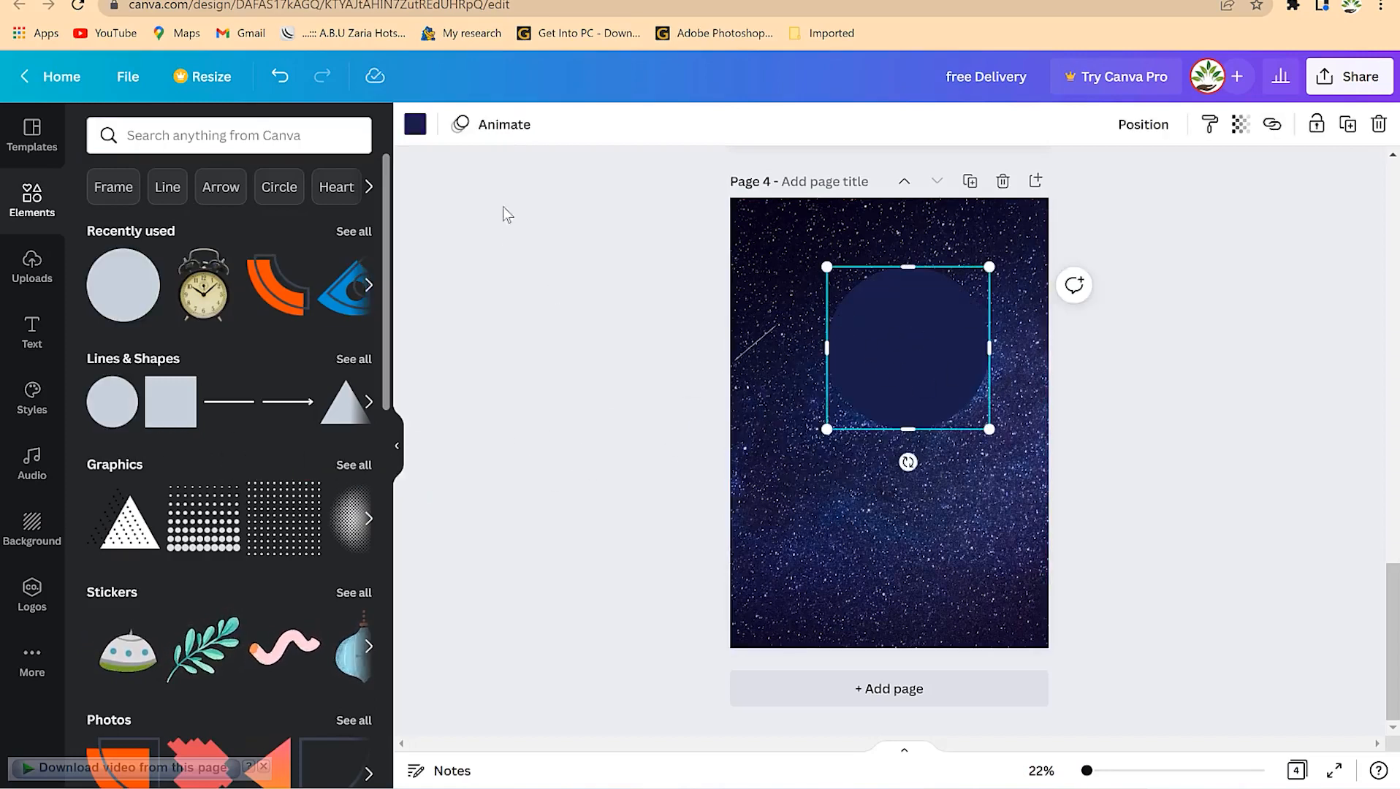
click(415, 125)
click(253, 269)
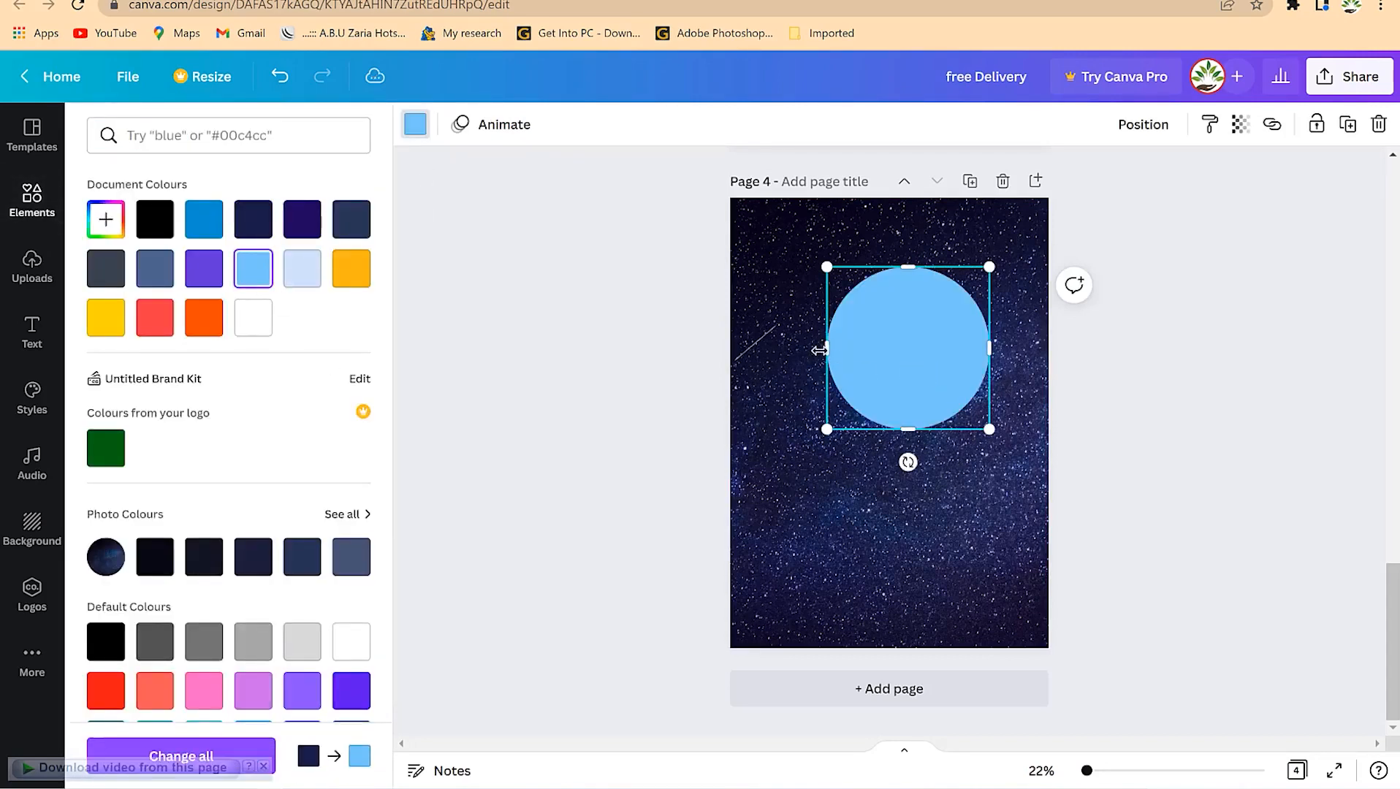
Stretch the light-blue circle past the page sides and top so its lower edge arcs.
drag(819, 351, 721, 348)
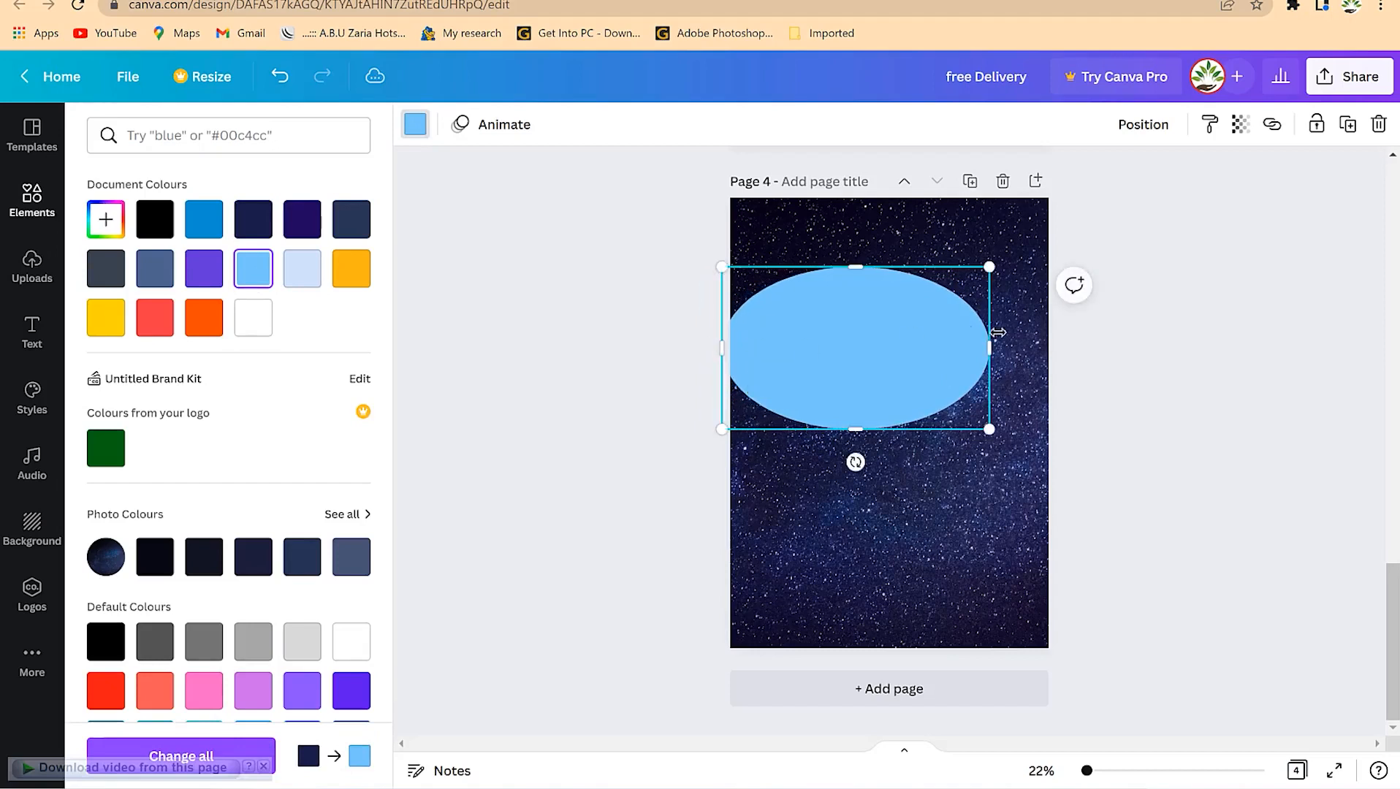
drag(991, 346, 1074, 346)
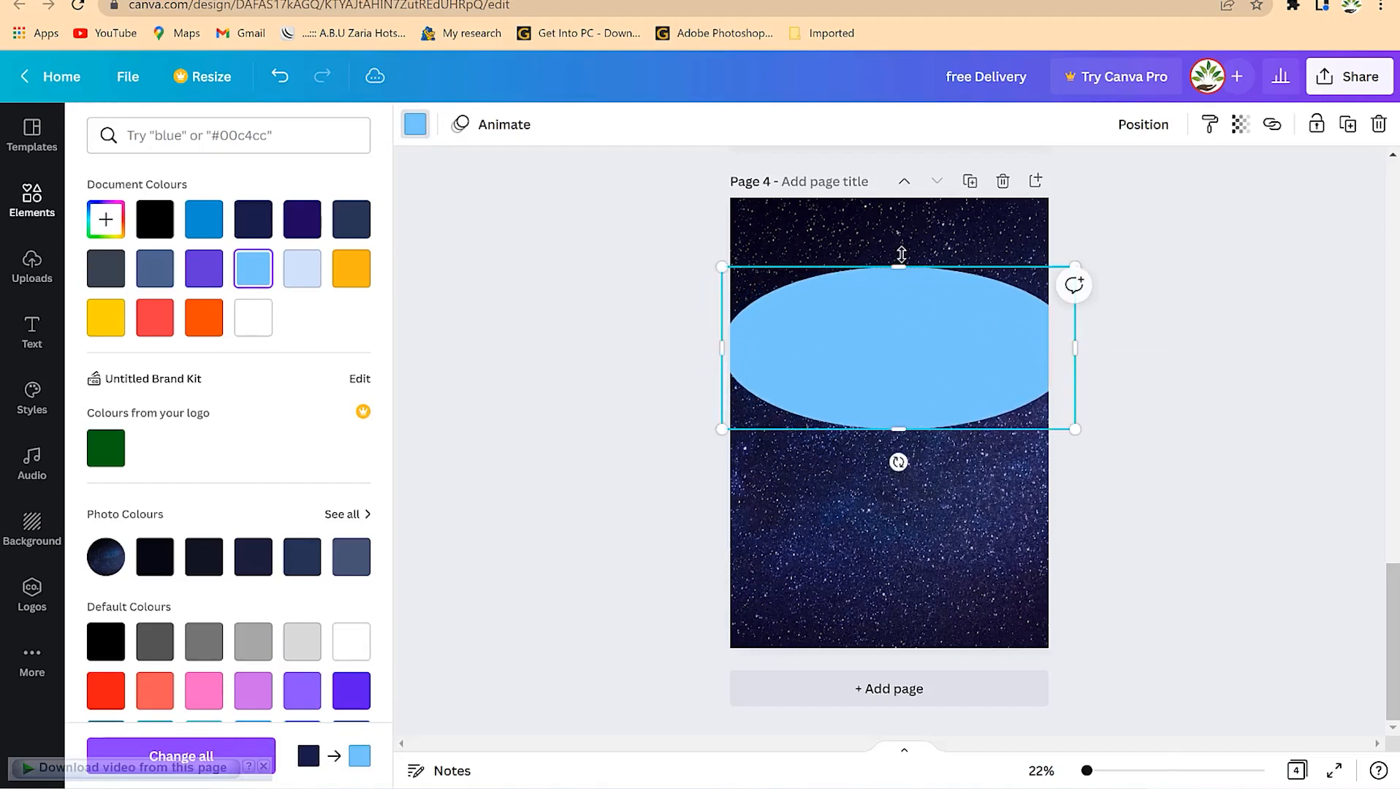
drag(903, 260, 858, 82)
drag(874, 281, 914, 496)
drag(709, 356, 657, 356)
drag(1076, 368, 1150, 368)
drag(917, 413, 910, 295)
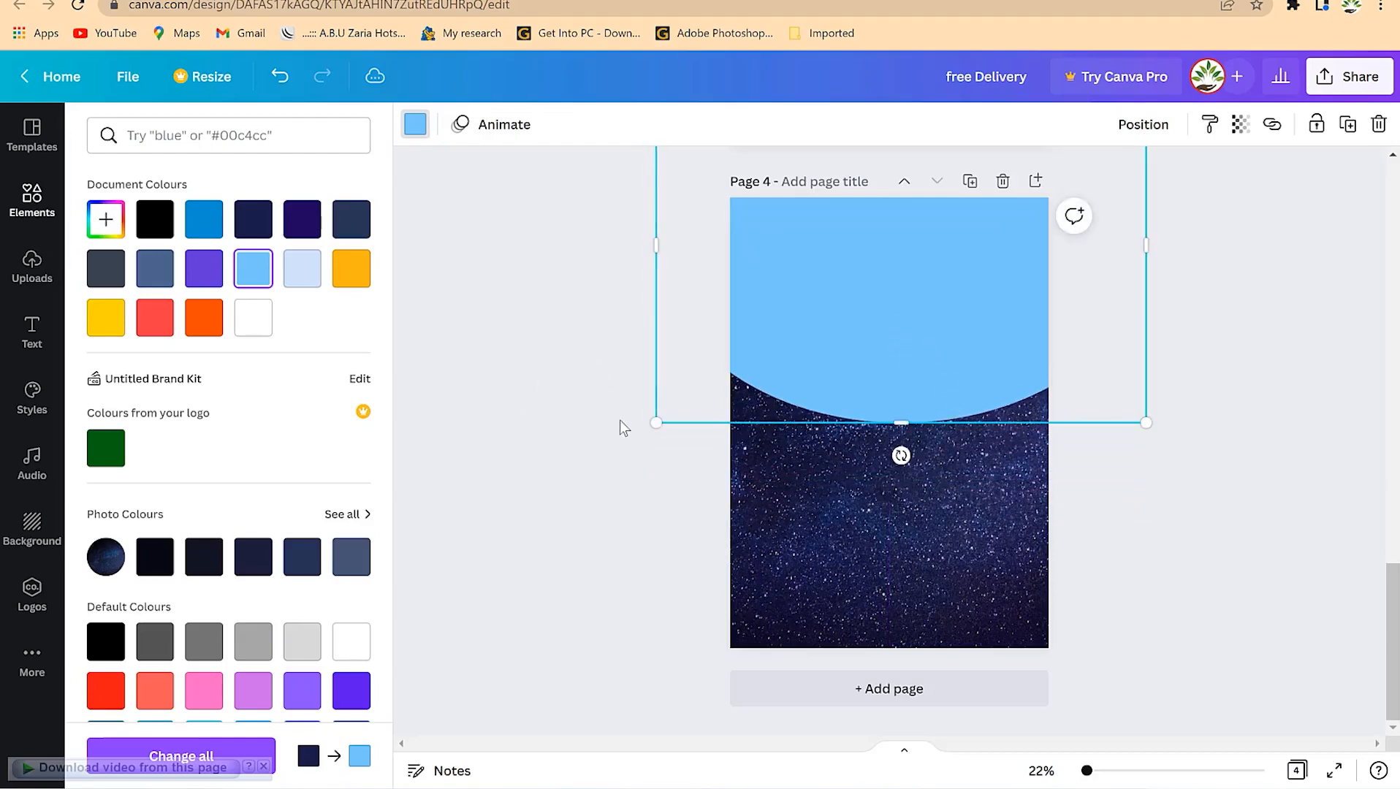
Fine-tune the light-blue circle's width, then raise and centre it on the page.
scroll(620, 431, up, 7)
scroll(622, 431, down, 4)
scroll(736, 422, up, 4)
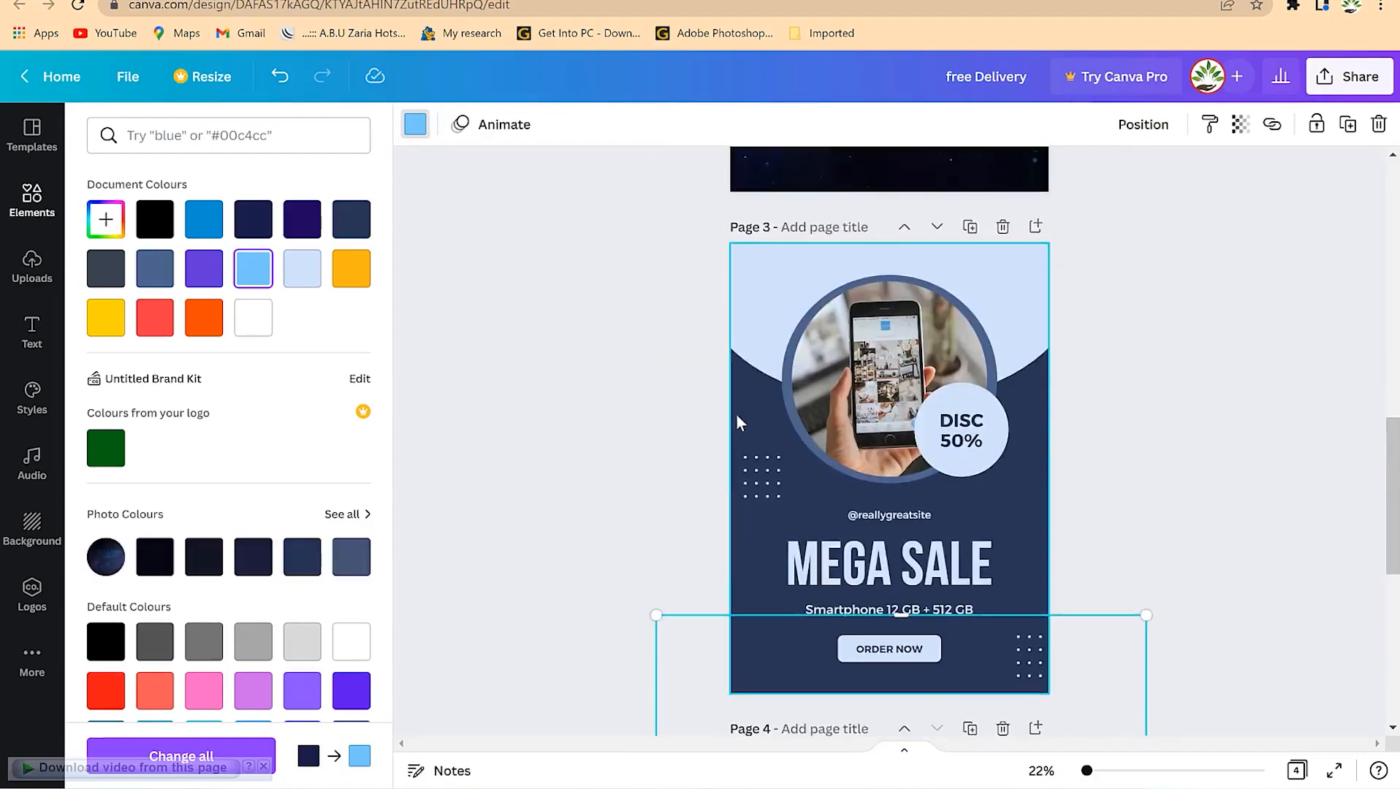
scroll(737, 418, down, 5)
drag(713, 413, 712, 413)
drag(1155, 430, 1068, 401)
drag(909, 522, 906, 483)
scroll(1290, 519, down, 3)
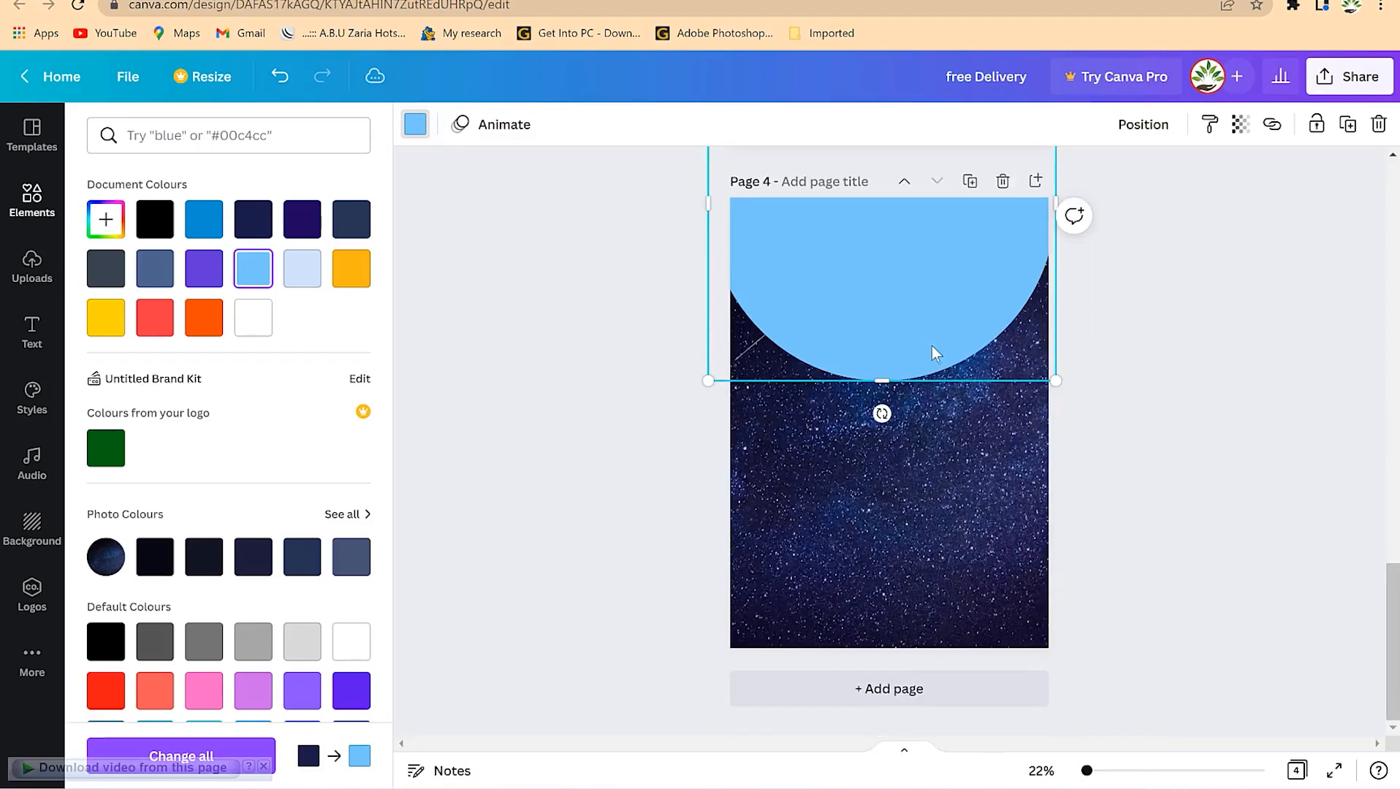
drag(911, 343, 914, 345)
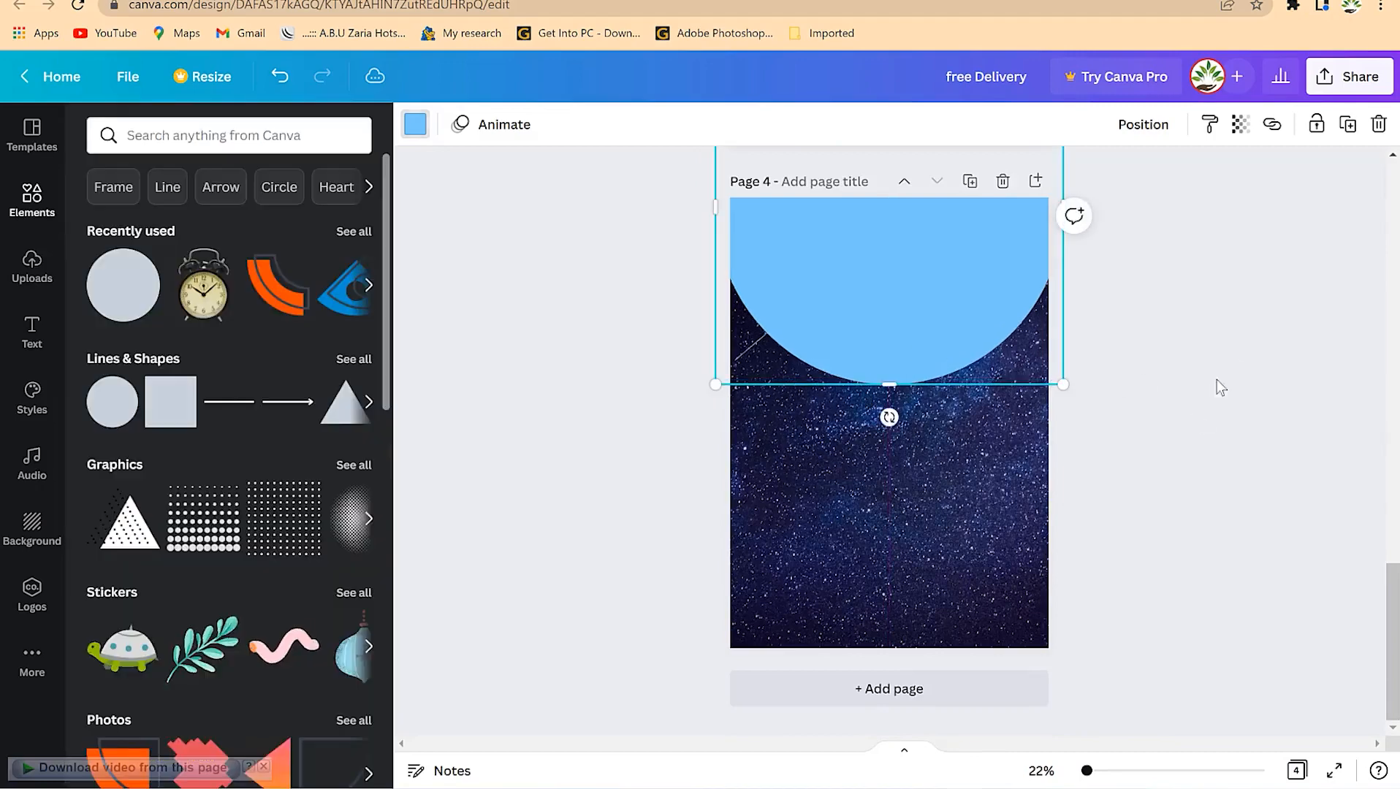
scroll(1198, 402, up, 3)
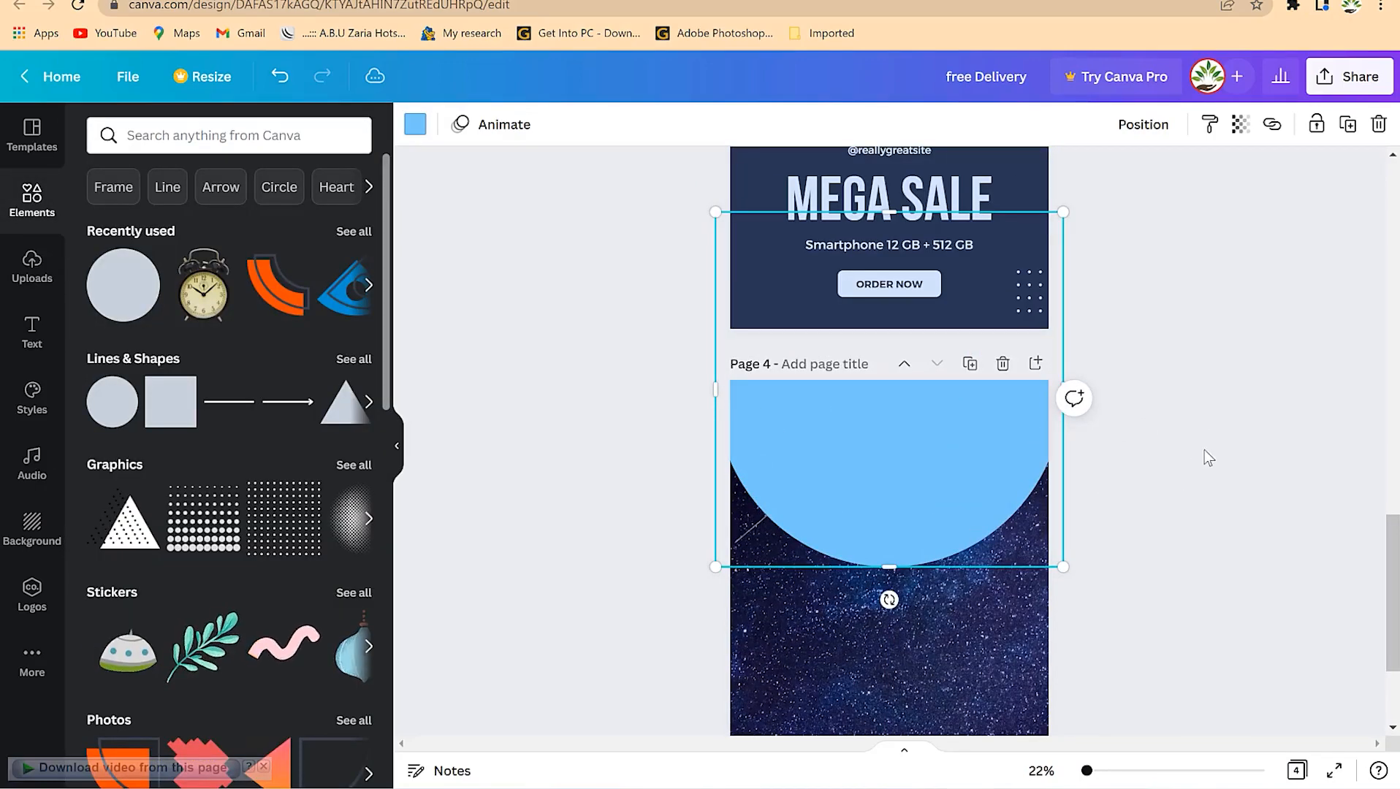
scroll(1198, 449, up, 6)
scroll(293, 438, down, 7)
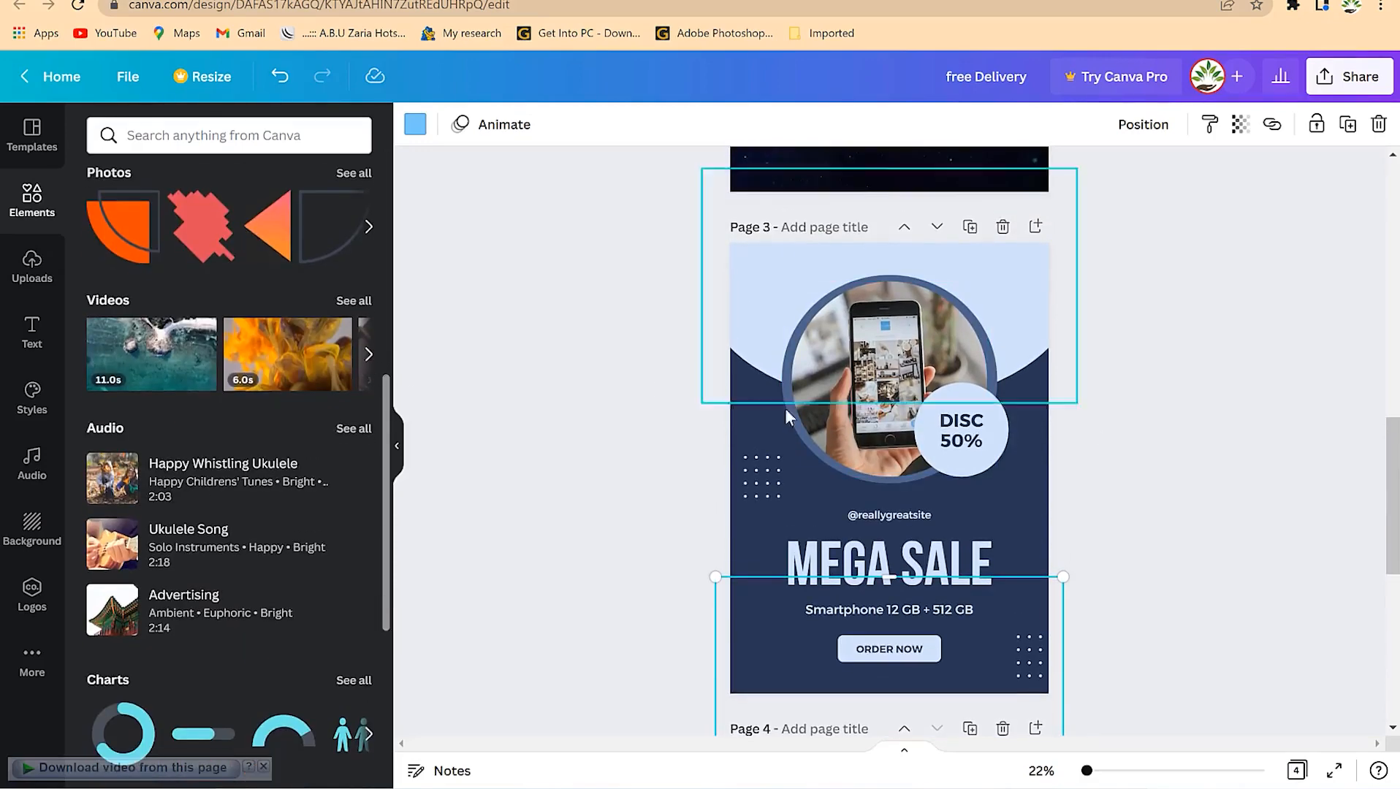
scroll(1027, 517, down, 5)
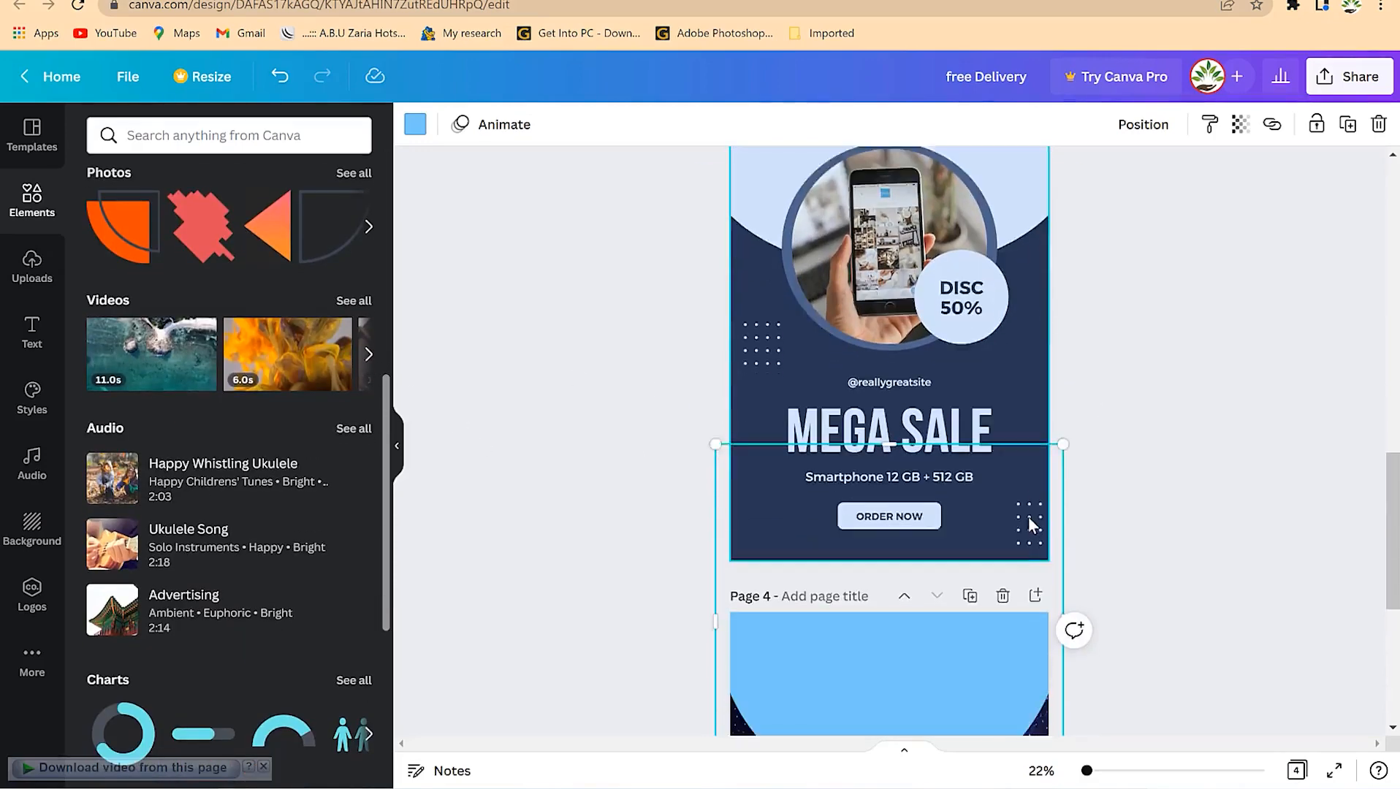
scroll(981, 515, up, 4)
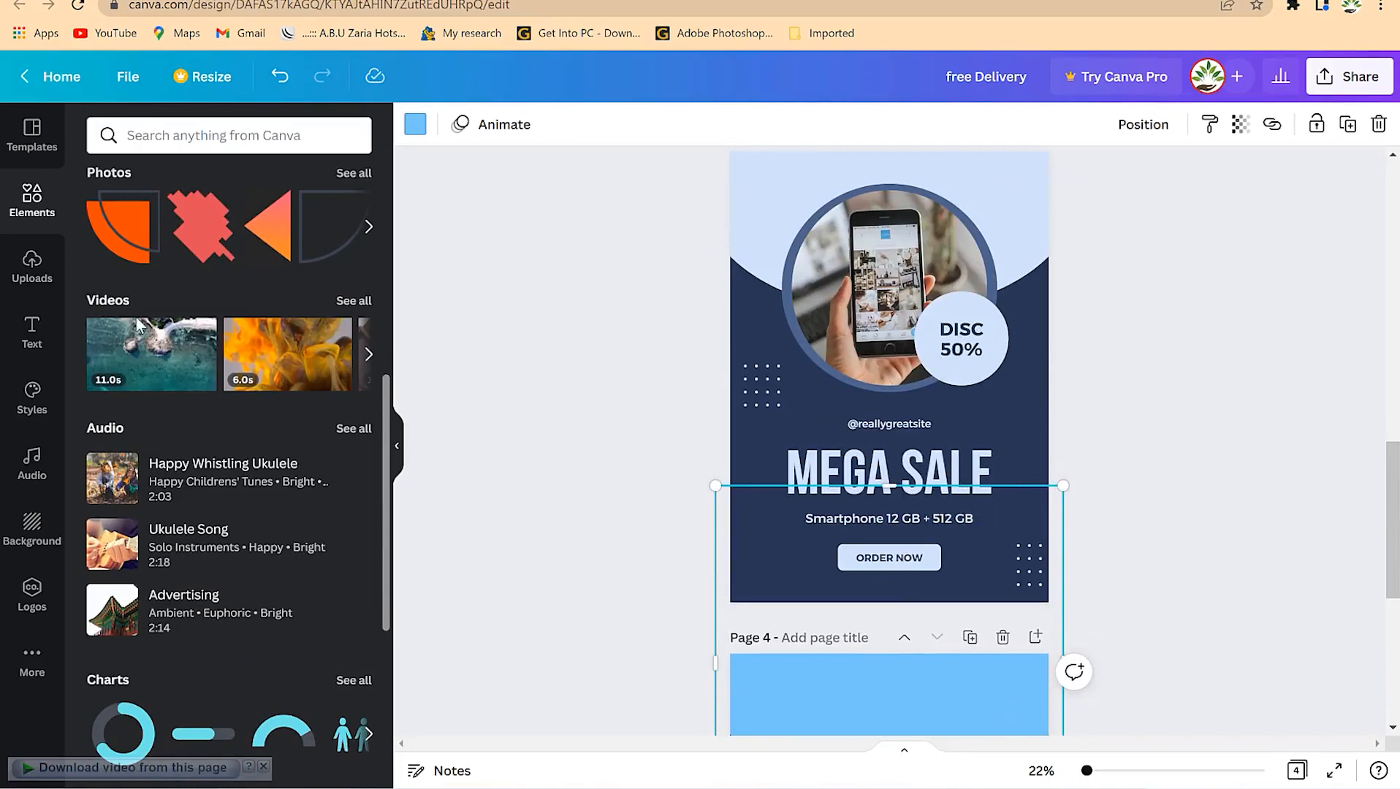
scroll(155, 329, up, 7)
Add an orange circle over the arc's lower edge, enlarge it and centre it.
drag(125, 302, 924, 482)
scroll(1120, 548, down, 1)
drag(921, 380, 905, 447)
drag(972, 380, 1010, 341)
drag(900, 450, 891, 458)
drag(1005, 350, 1029, 317)
Centre the enlarged orange circle horizontally on Page 4.
drag(950, 399, 903, 453)
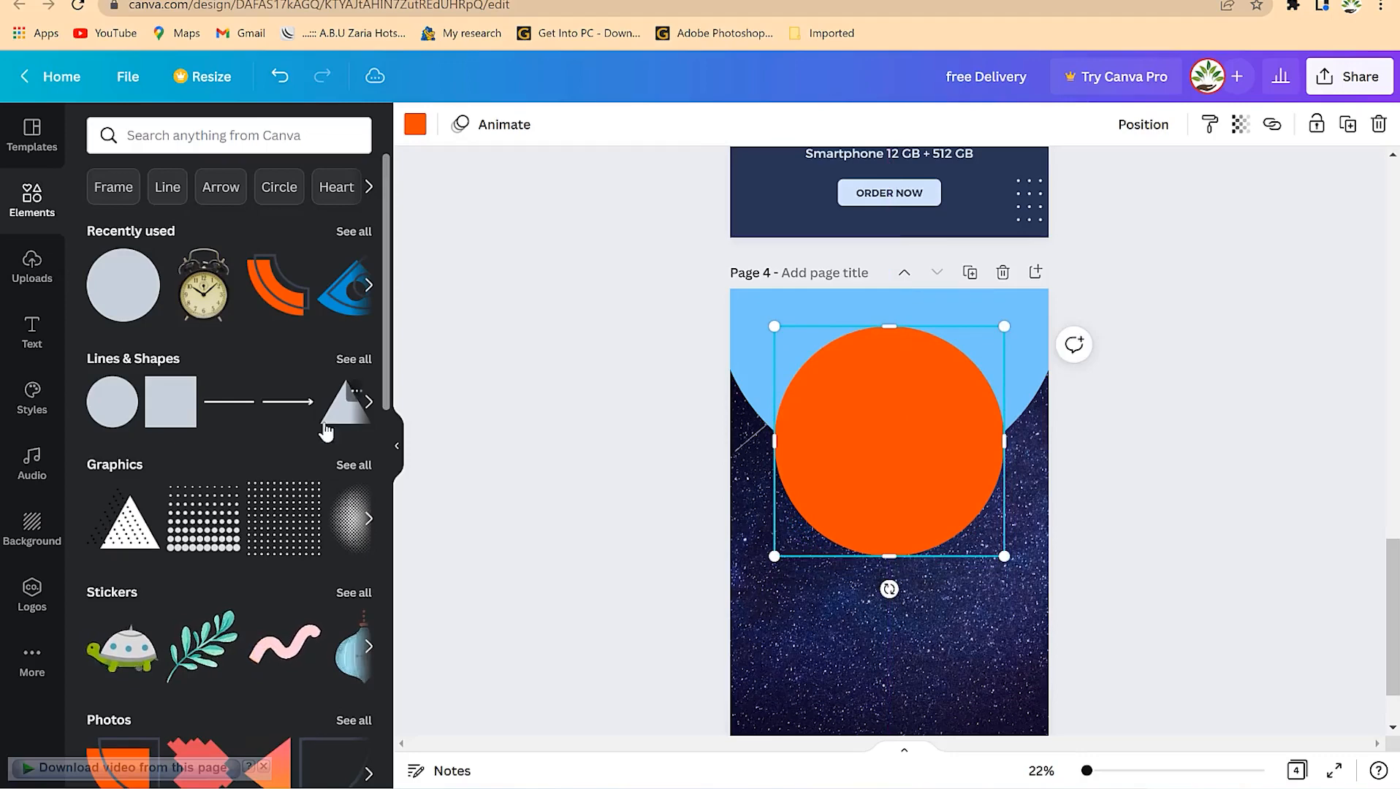
scroll(325, 431, down, 10)
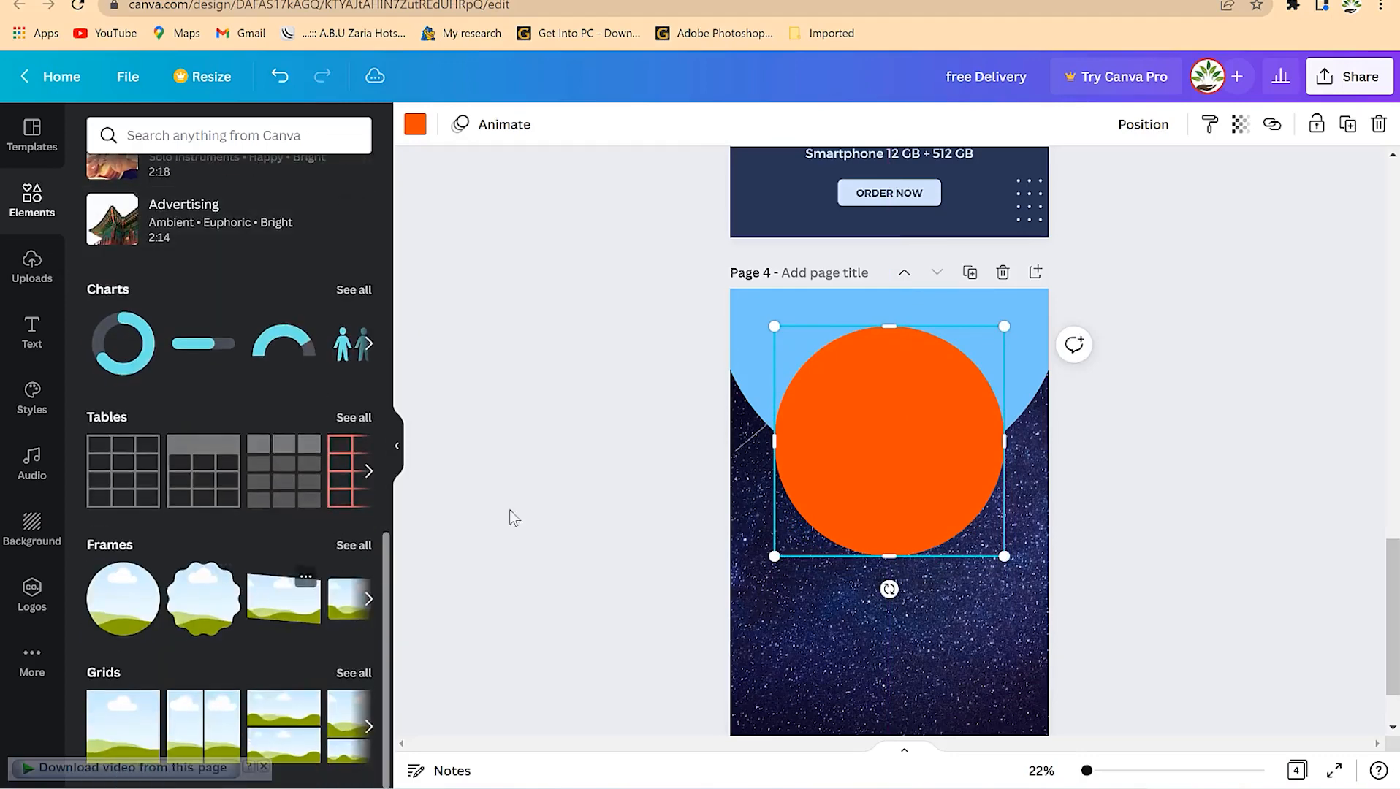
scroll(764, 453, up, 5)
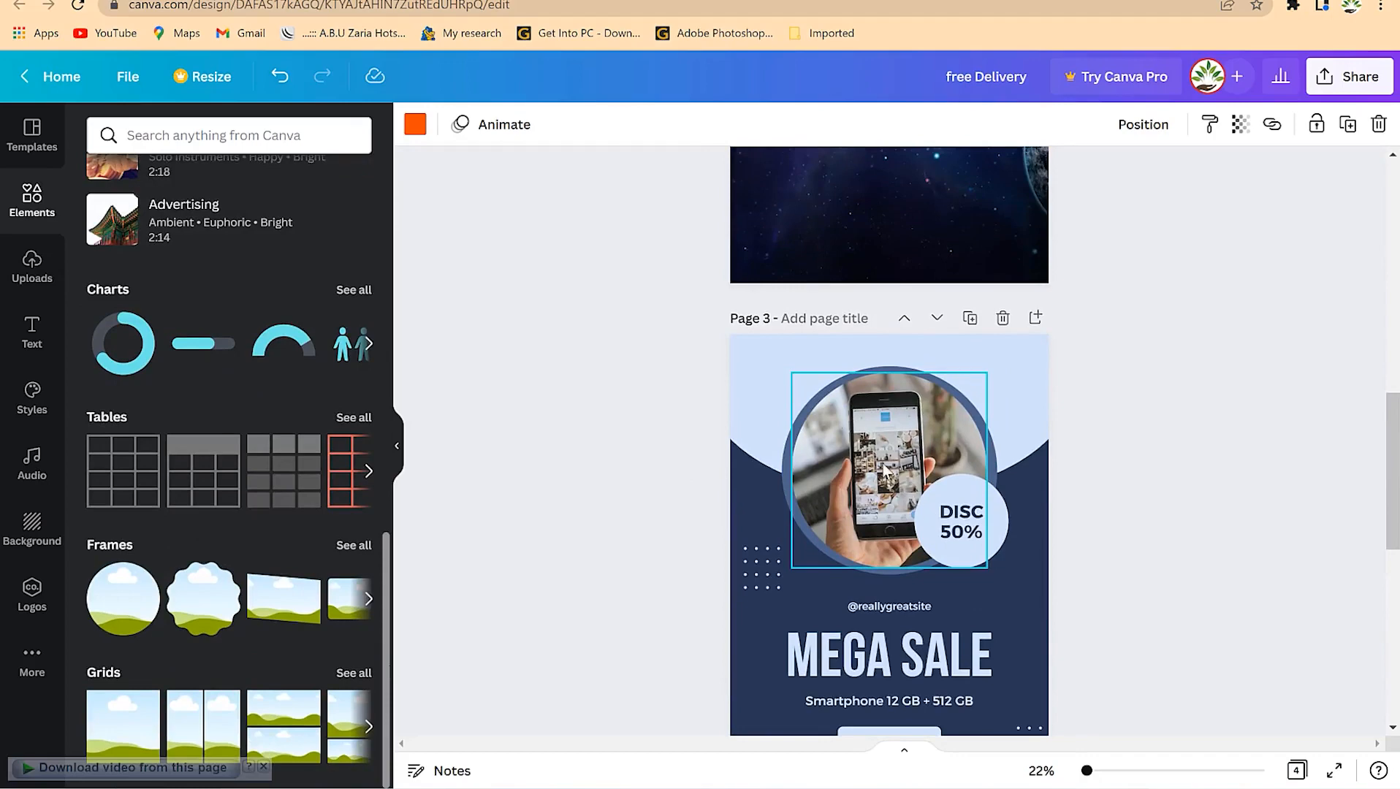
scroll(889, 482, down, 5)
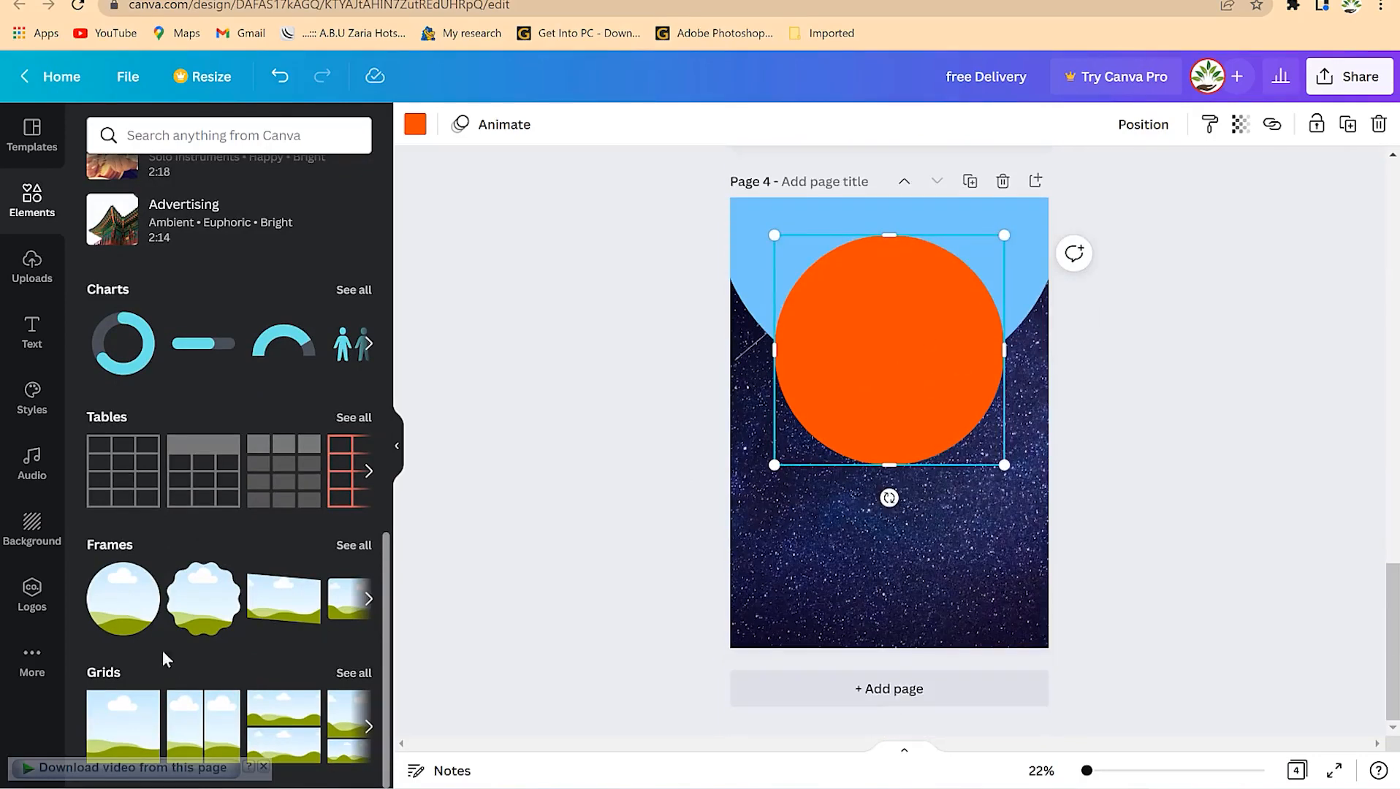
Drop a circular photo frame onto the orange circle and enlarge it to leave a thin ring.
drag(107, 610, 831, 314)
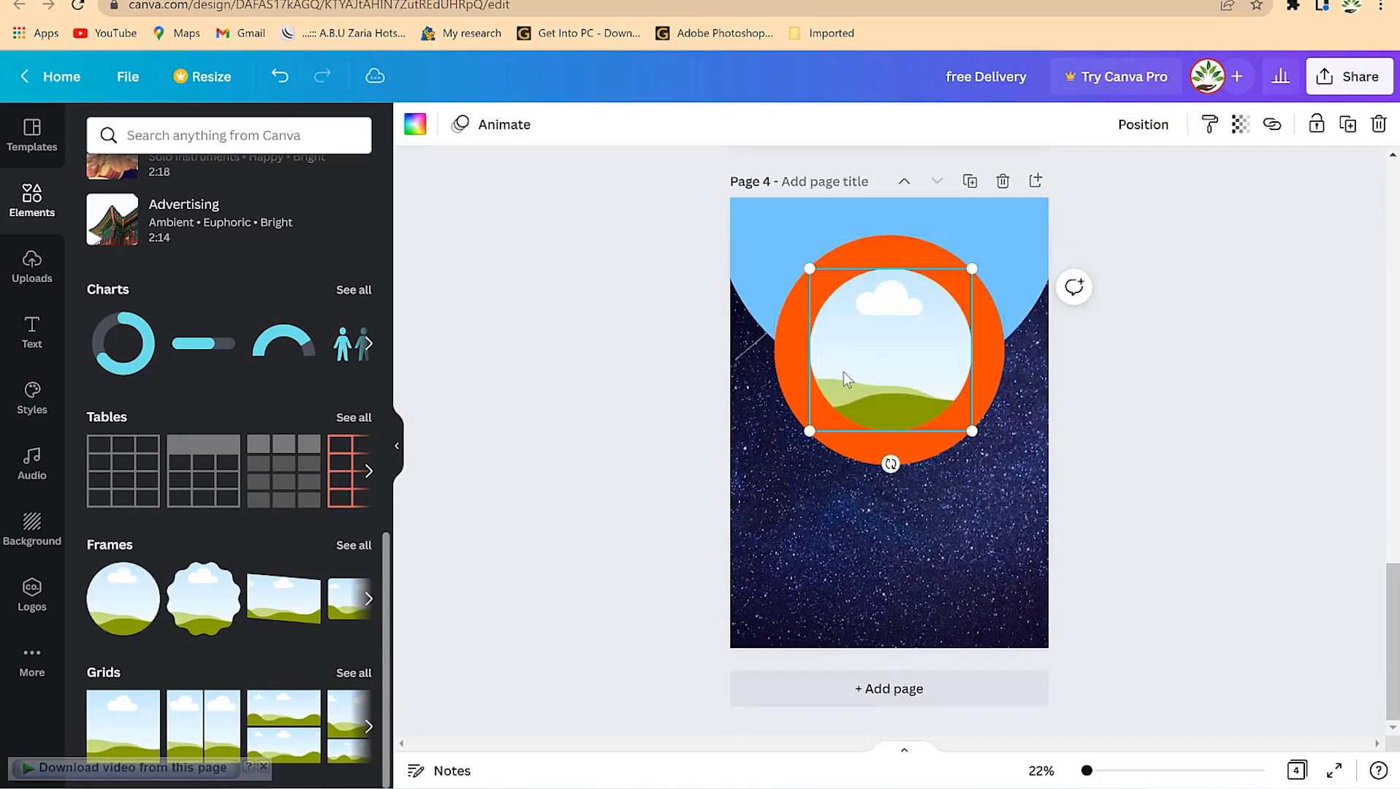
drag(973, 268, 1006, 231)
drag(890, 325, 885, 341)
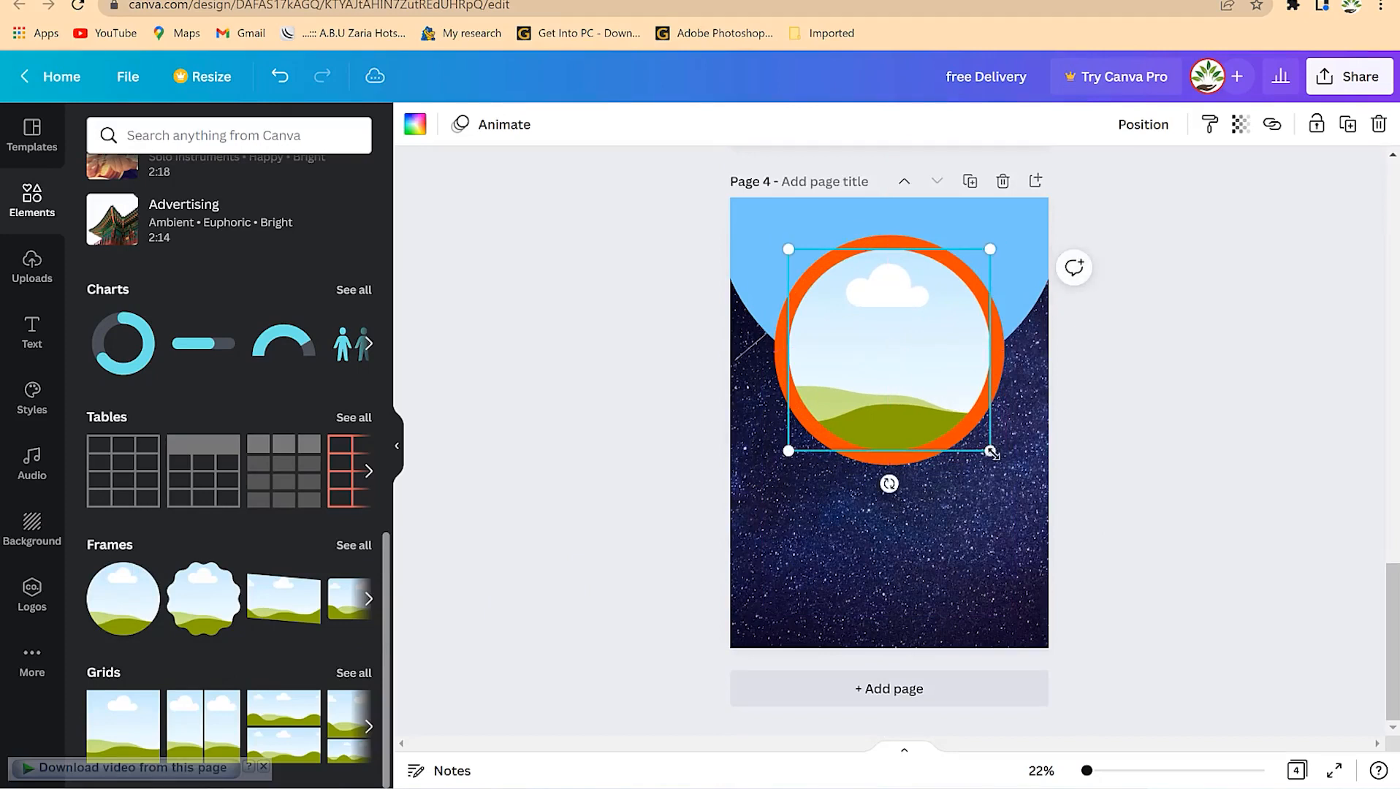
drag(991, 452, 997, 458)
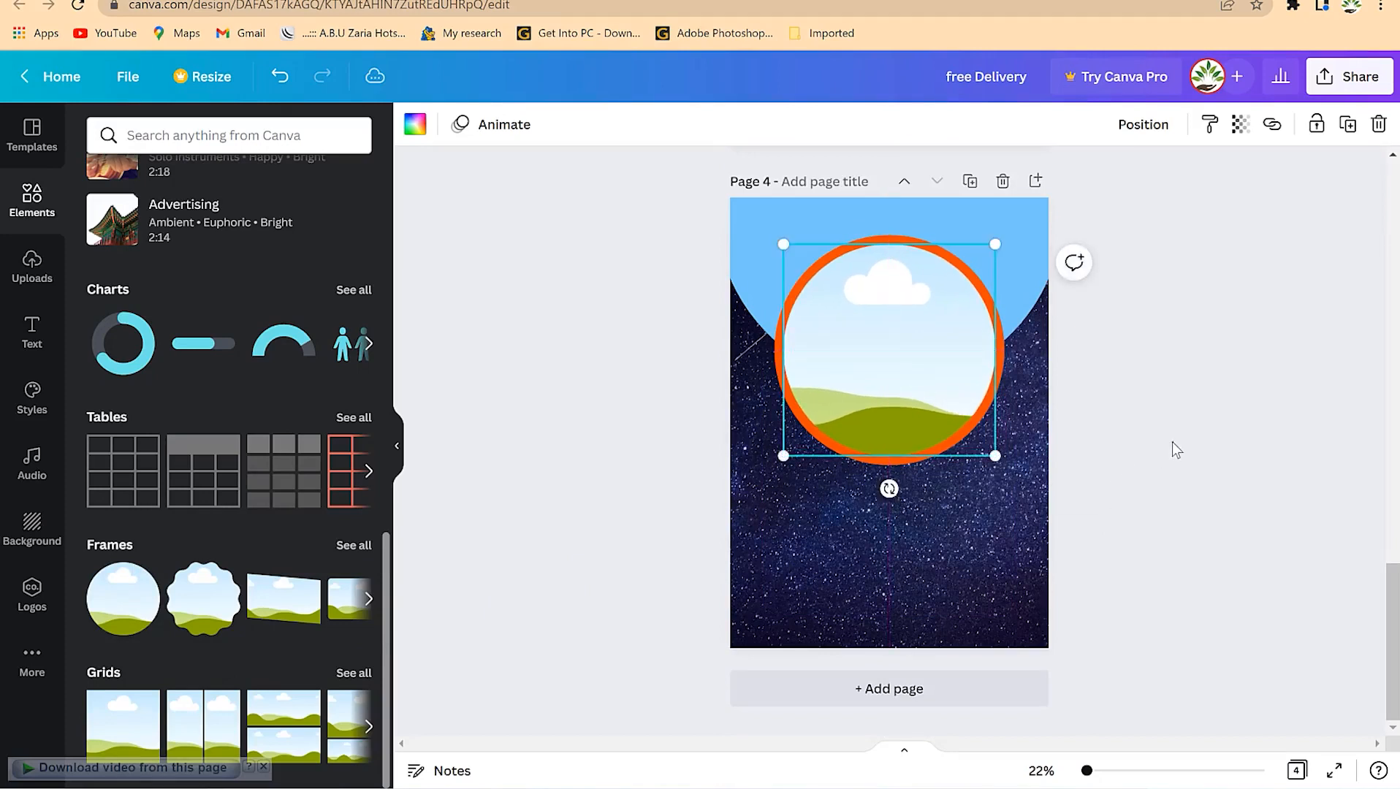
click(1174, 448)
click(999, 388)
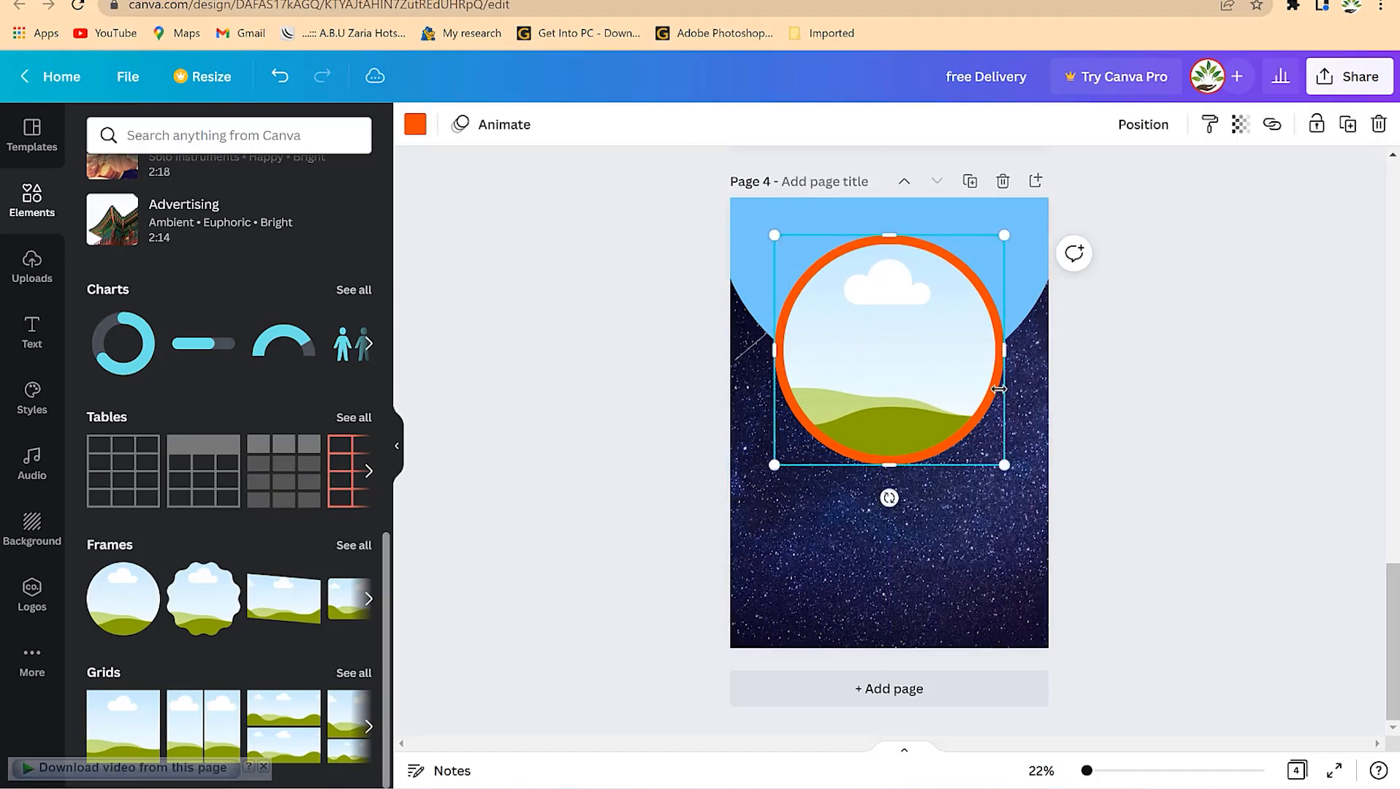
Recolour the ring around the photo frame to amber #FDB515.
click(415, 125)
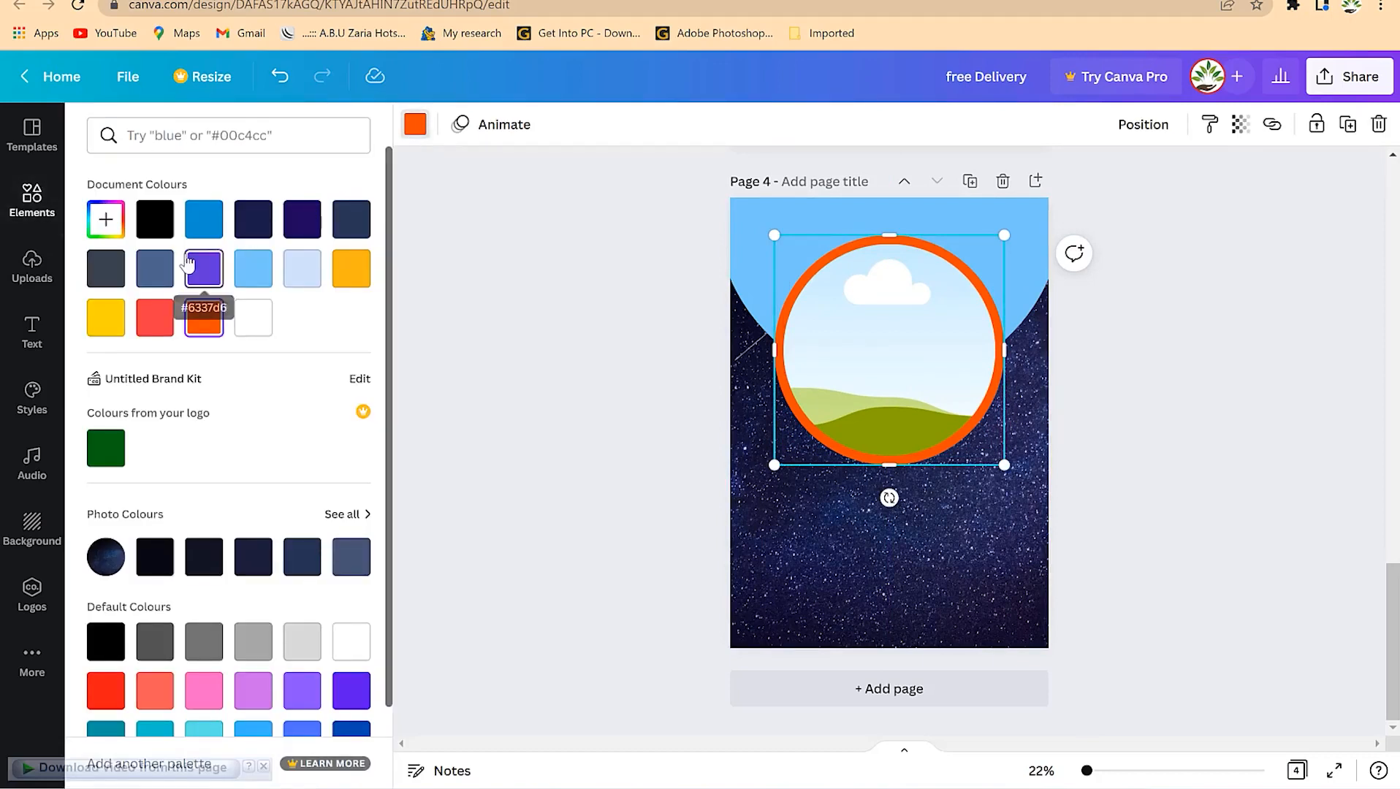
click(360, 275)
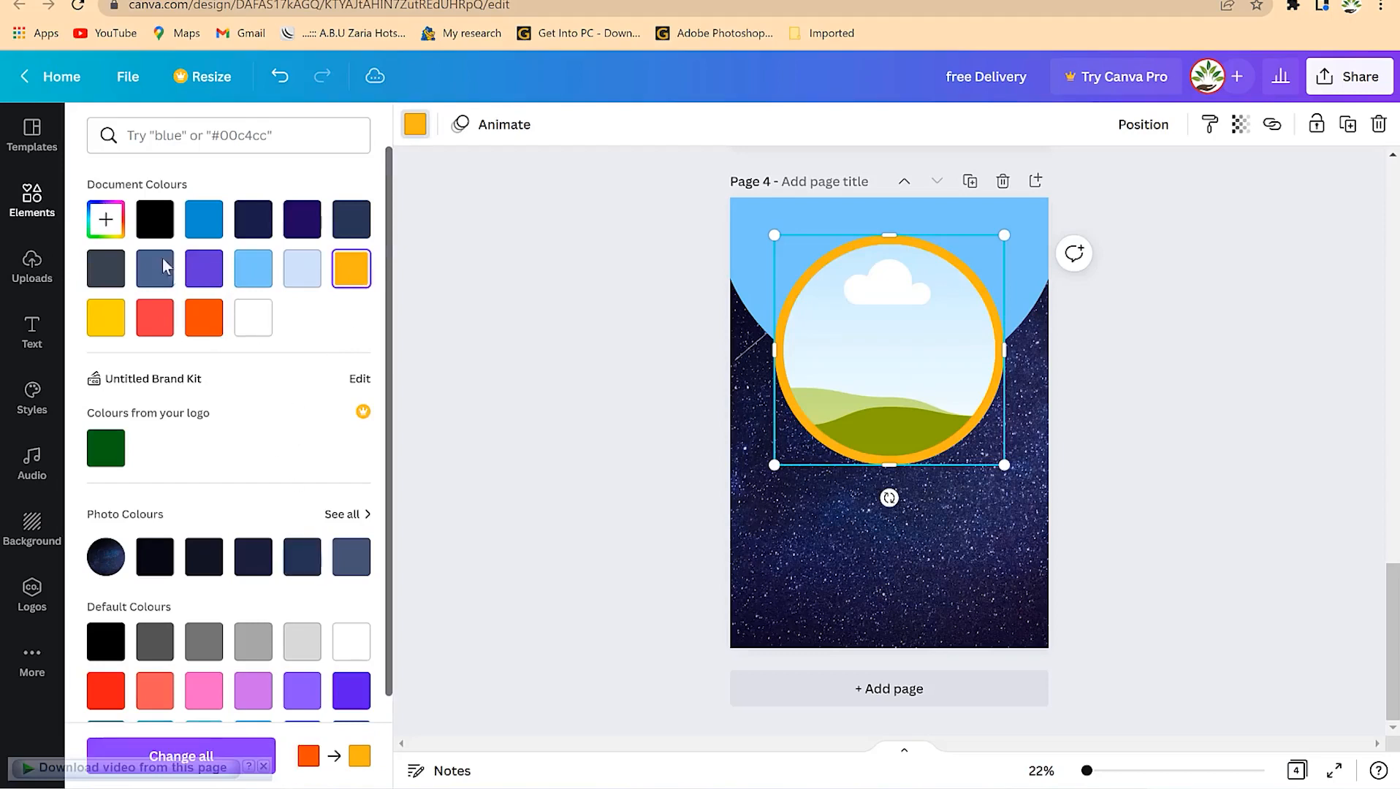
click(105, 225)
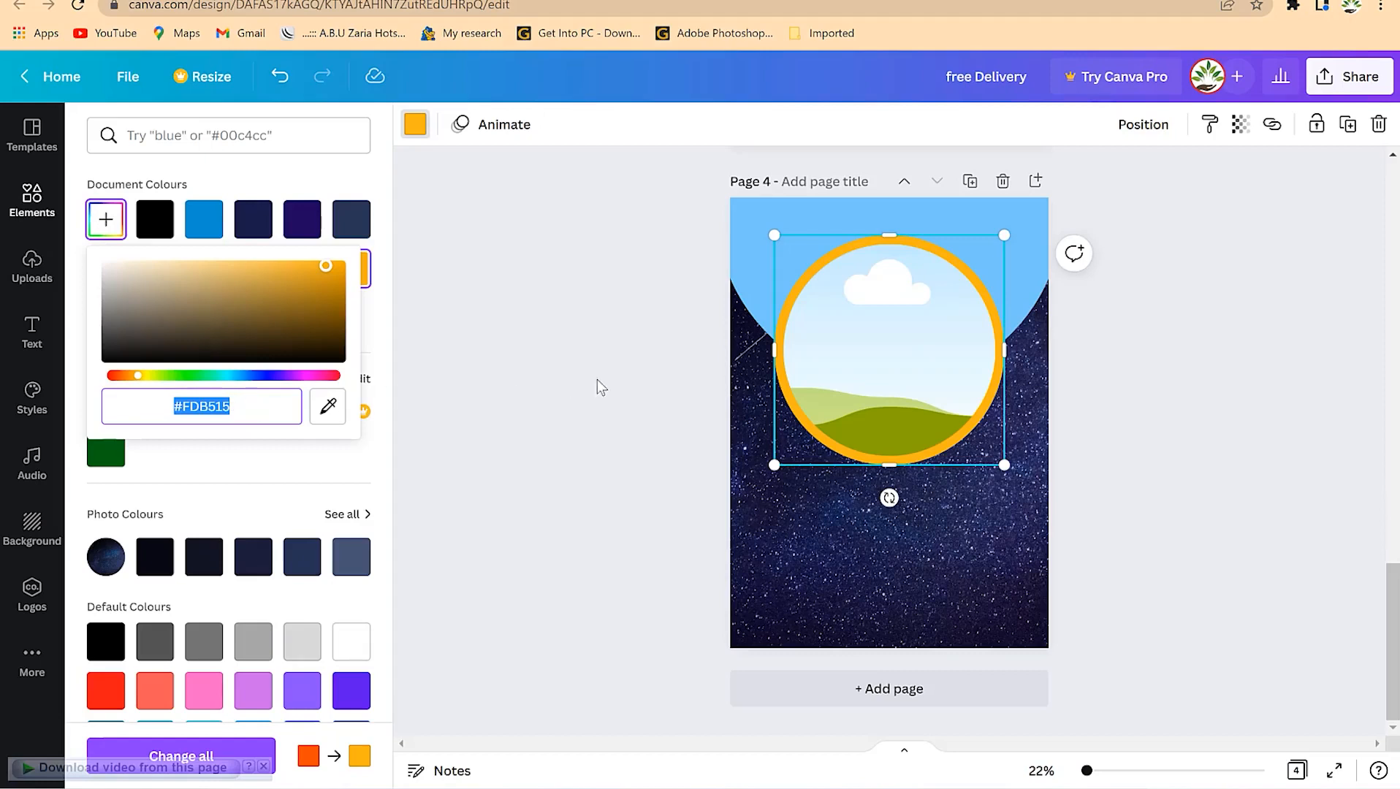
key(Escape)
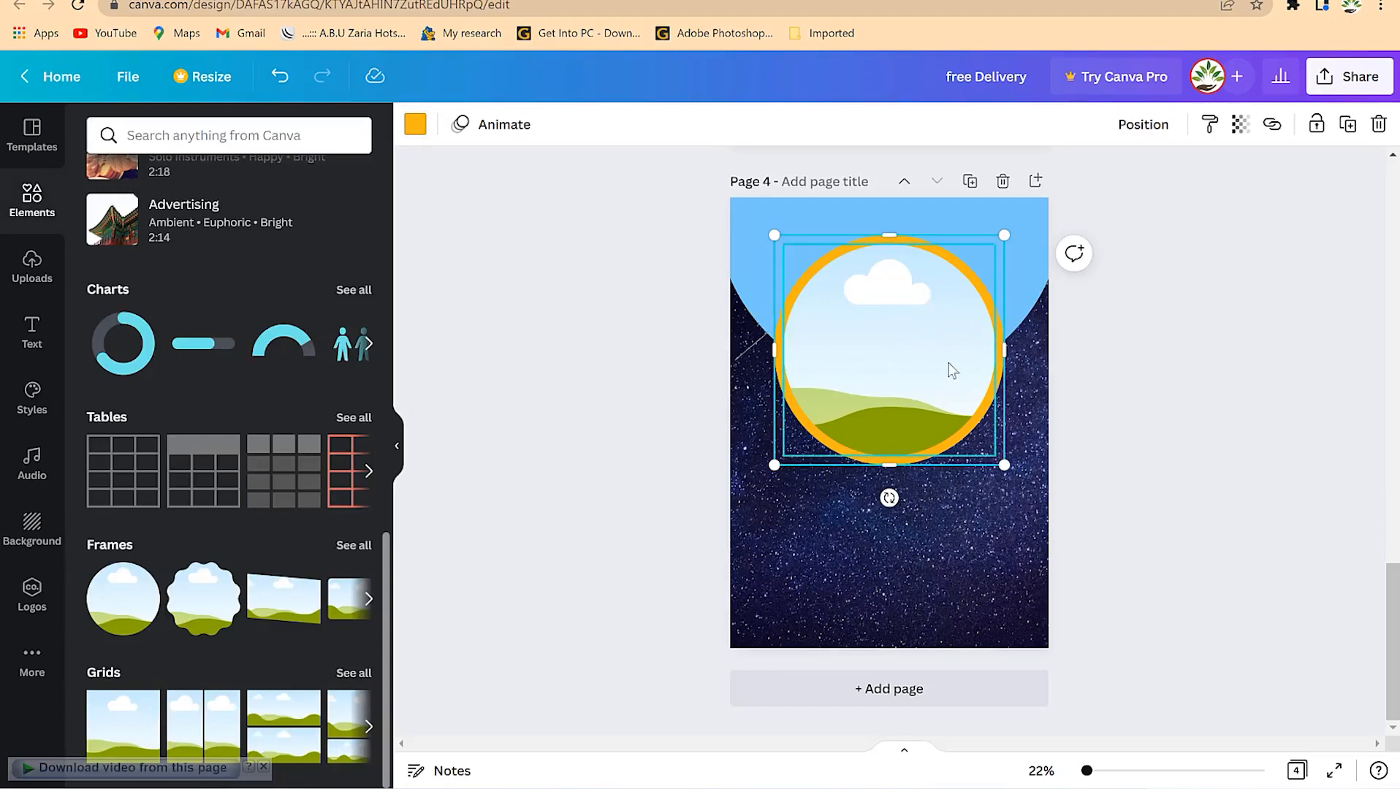
Show the Images tab under Uploads and scroll through the uploaded thumbnails.
click(33, 270)
click(134, 220)
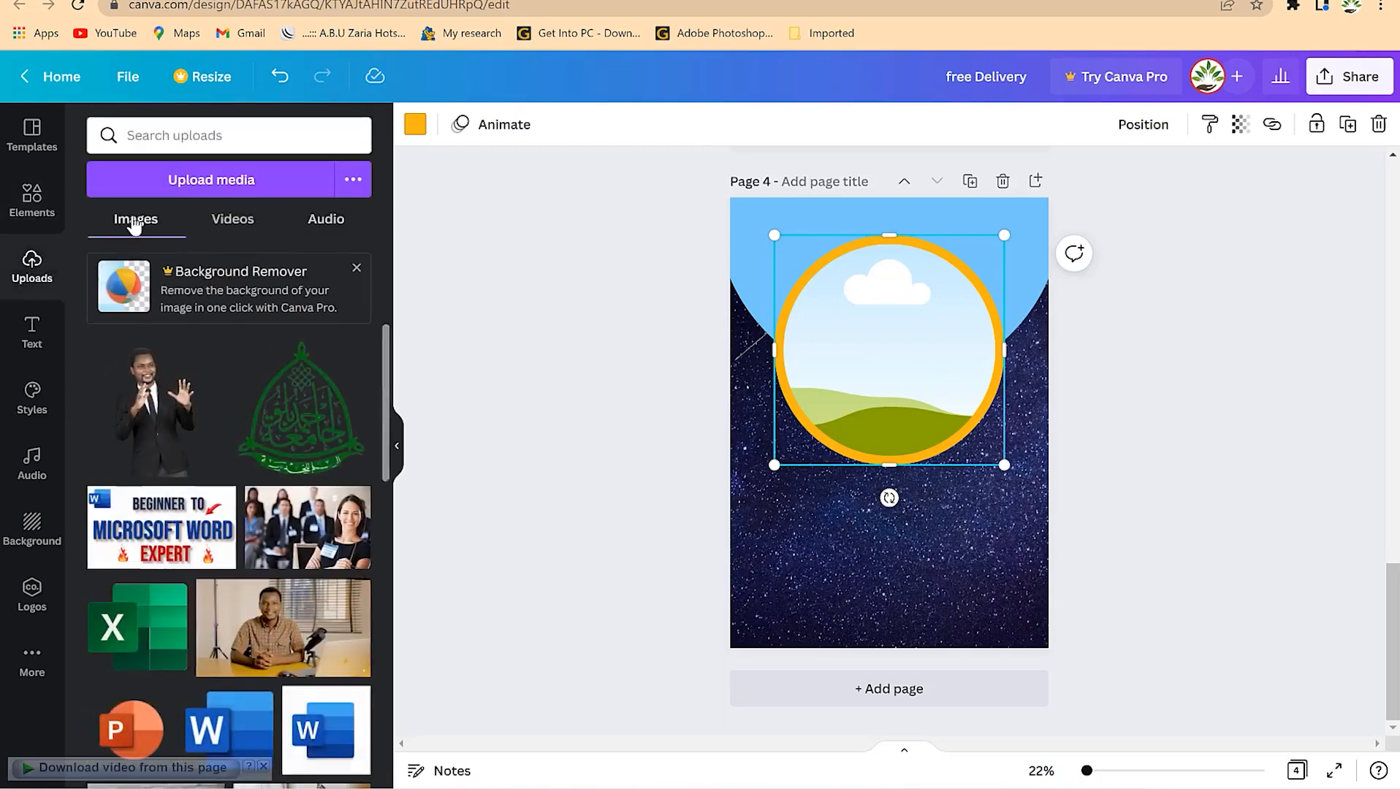
scroll(304, 577, down, 10)
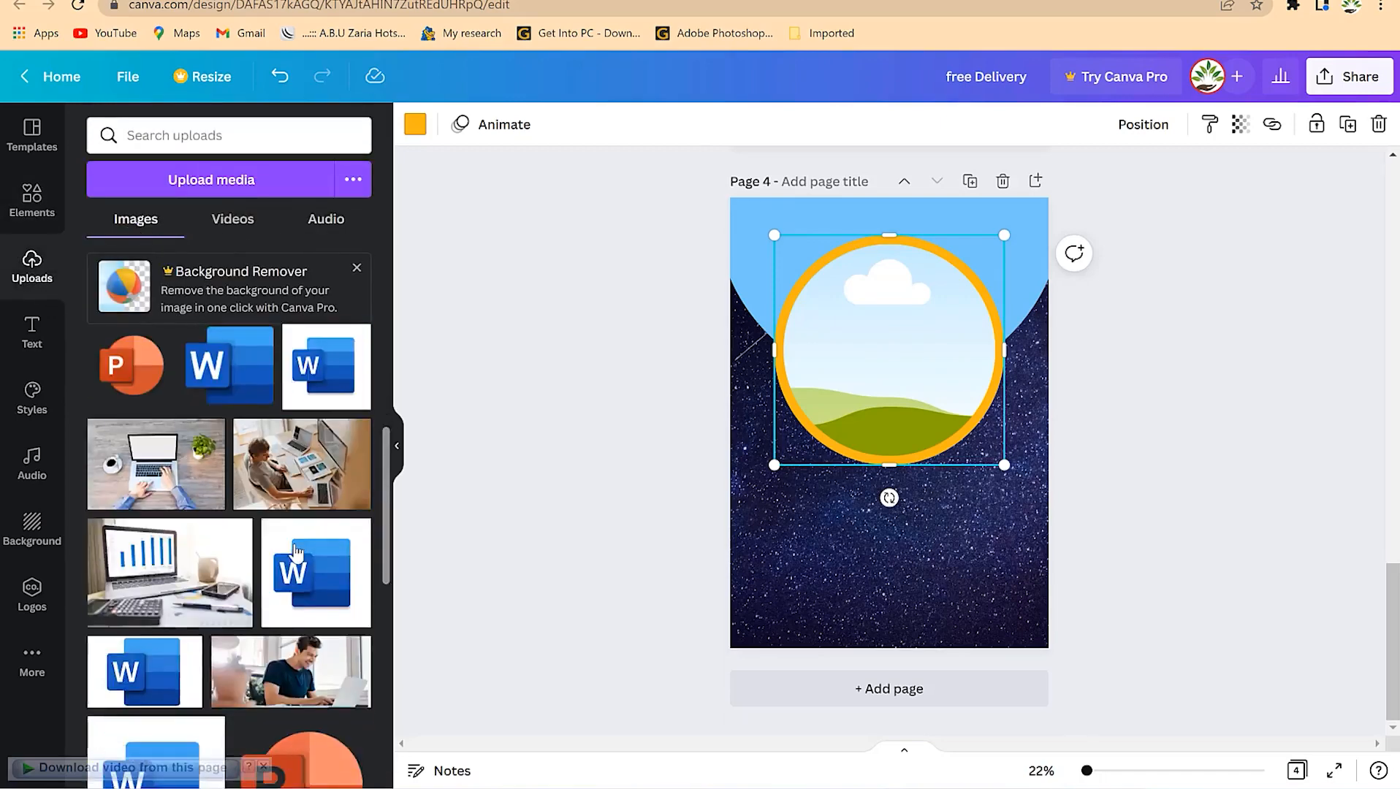
scroll(290, 548, down, 10)
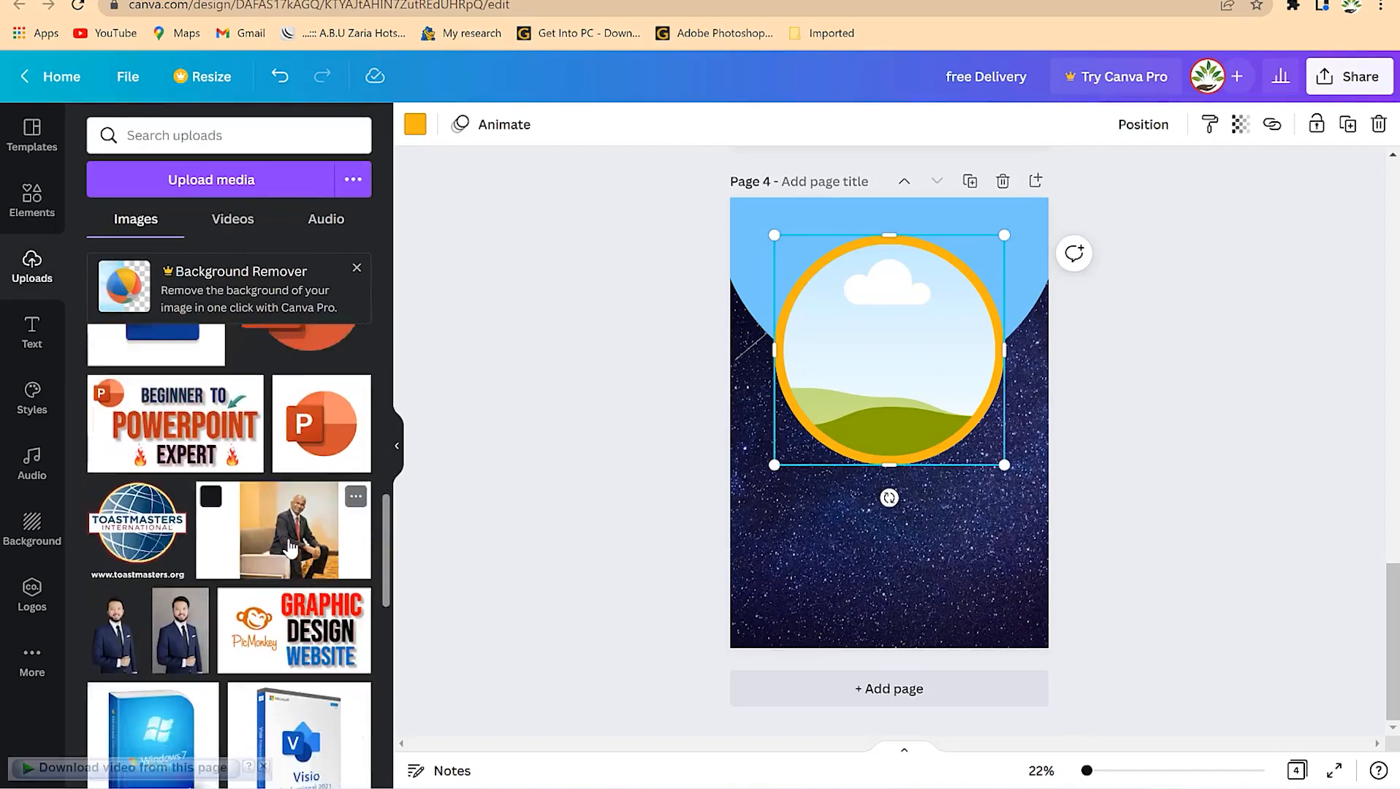
scroll(269, 569, down, 5)
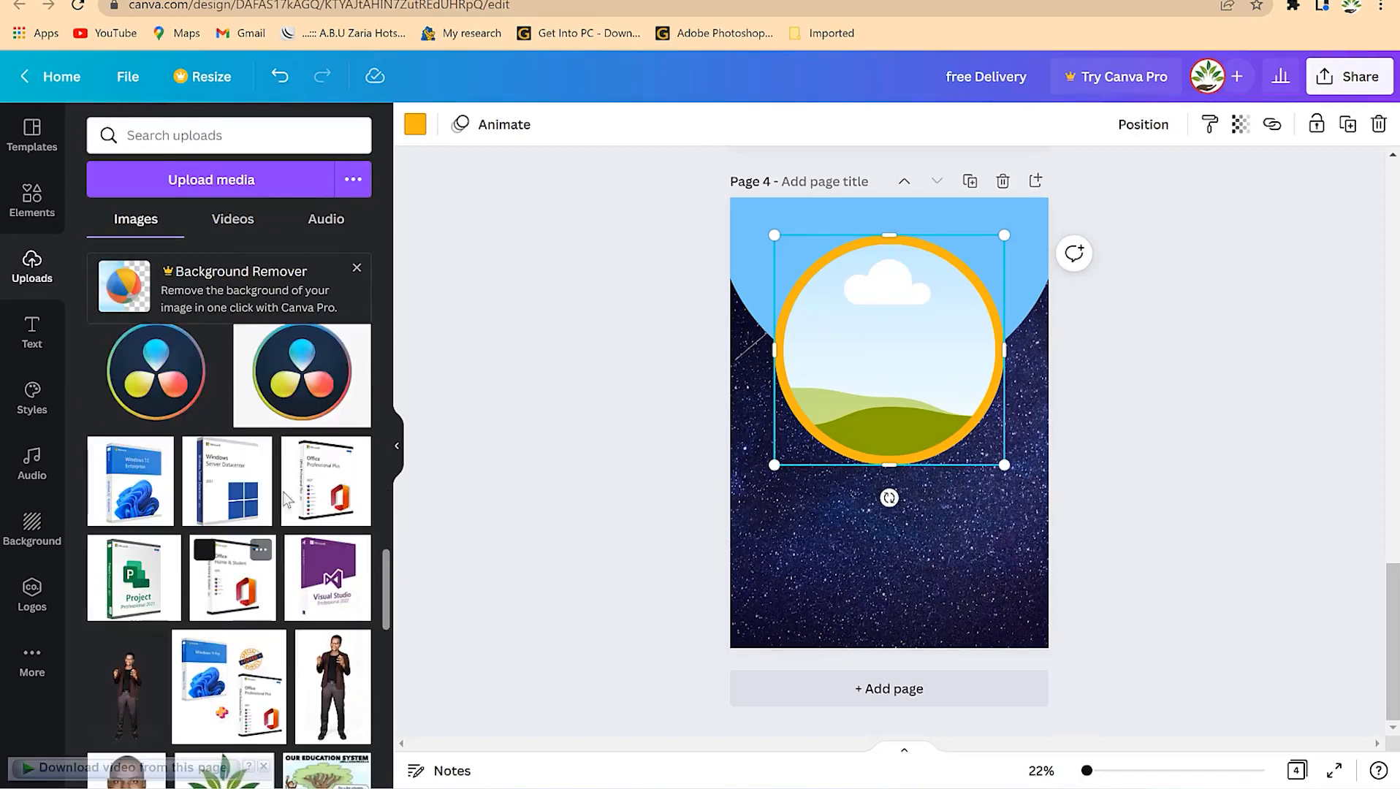
scroll(216, 474, down, 10)
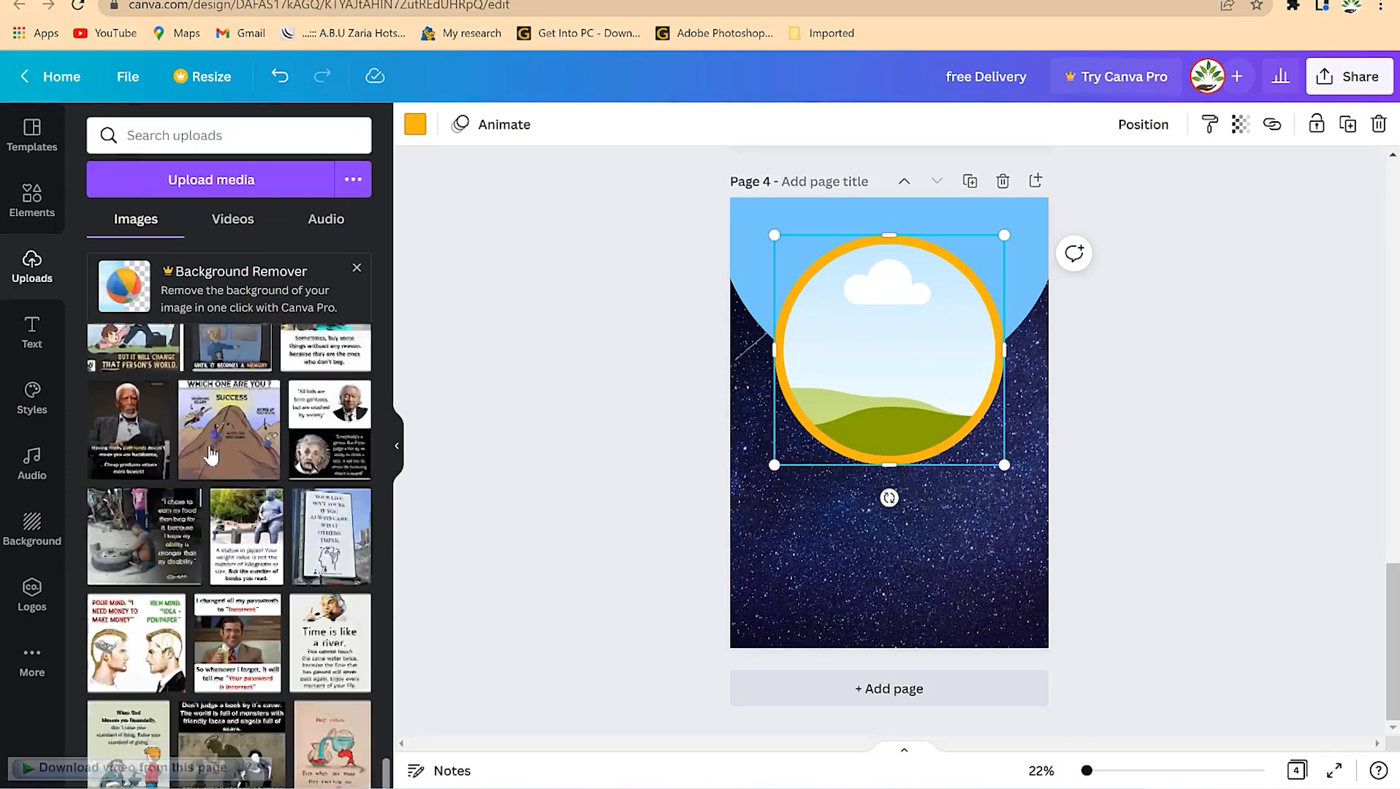
scroll(216, 474, up, 5)
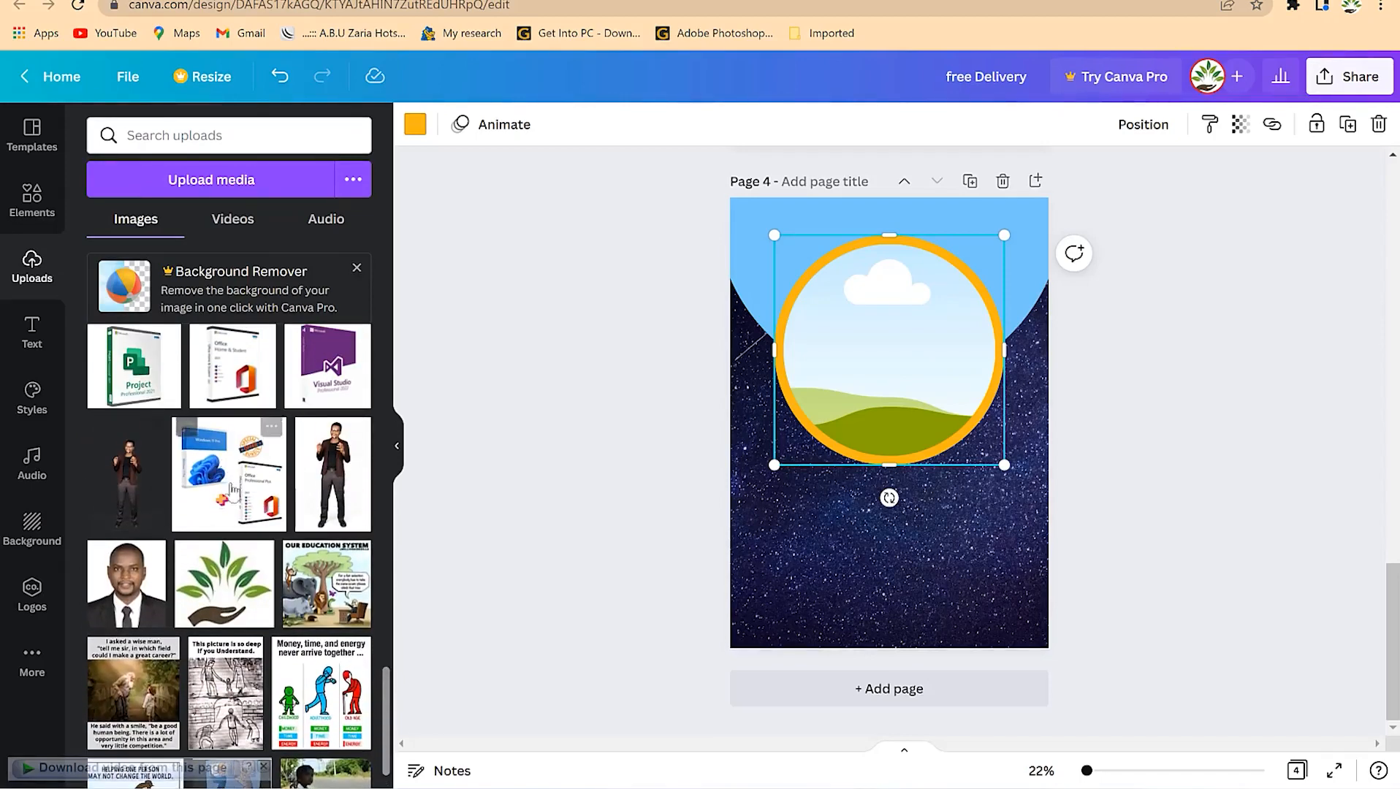
Drop the man's portrait into the circular frame and crop it to his face and shoulders.
drag(130, 595, 856, 386)
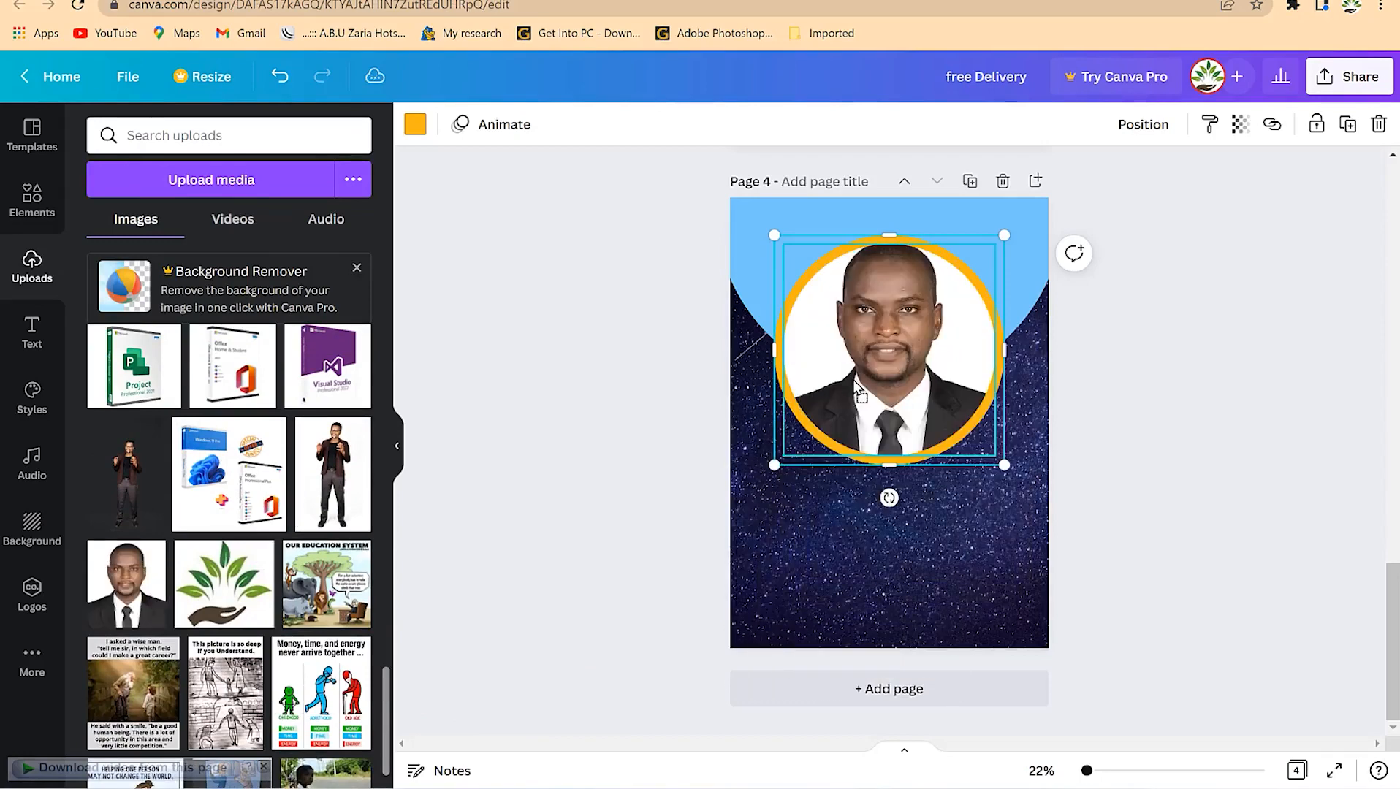
double_click(897, 336)
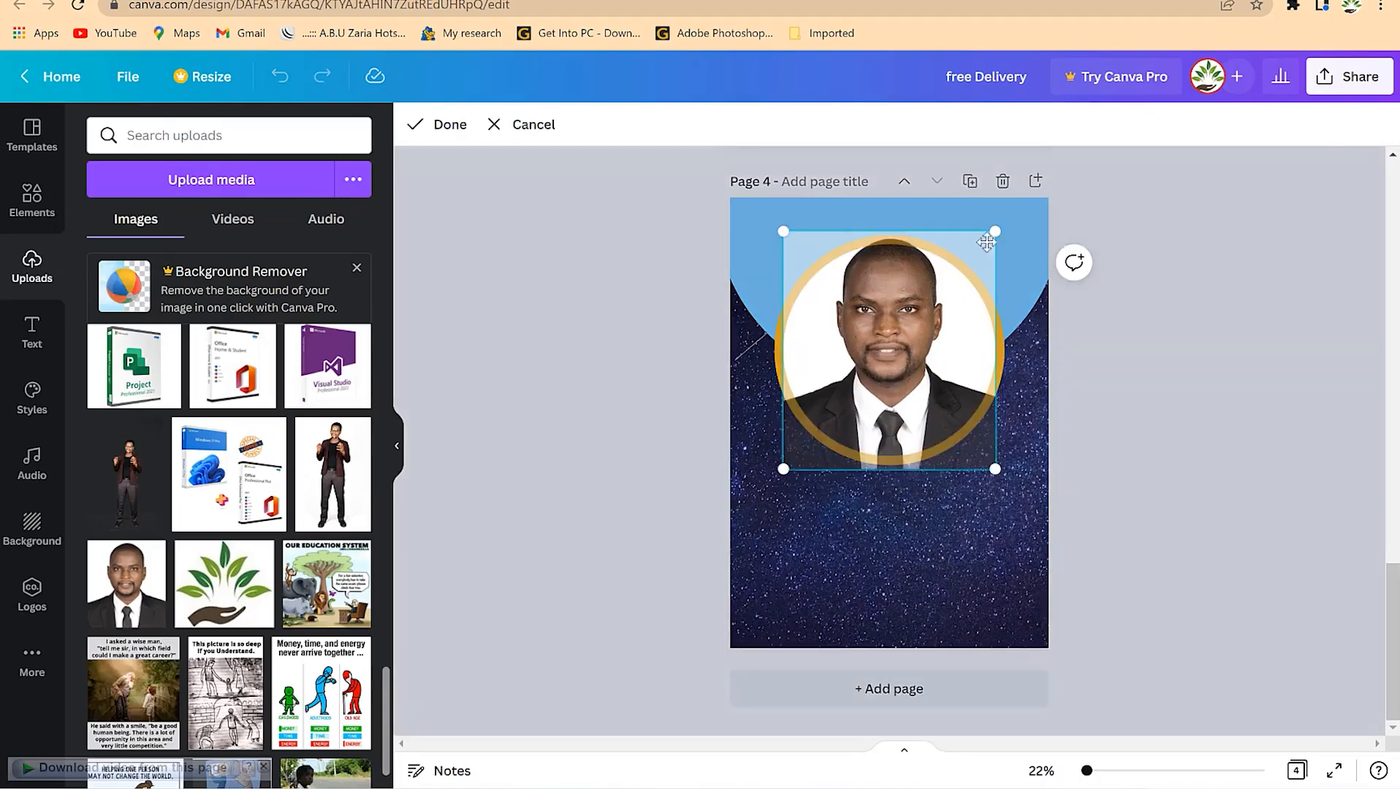
drag(998, 232, 1004, 229)
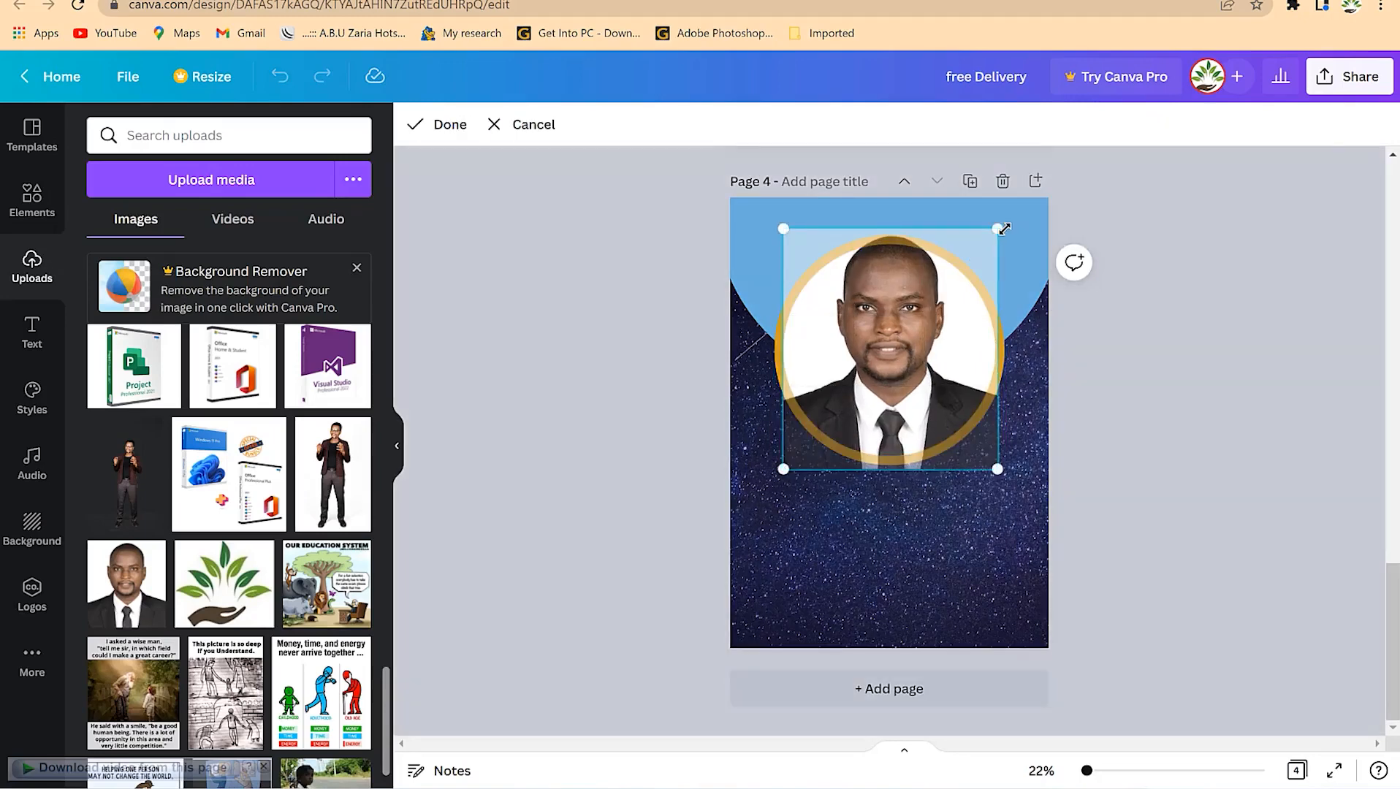
drag(900, 334, 901, 367)
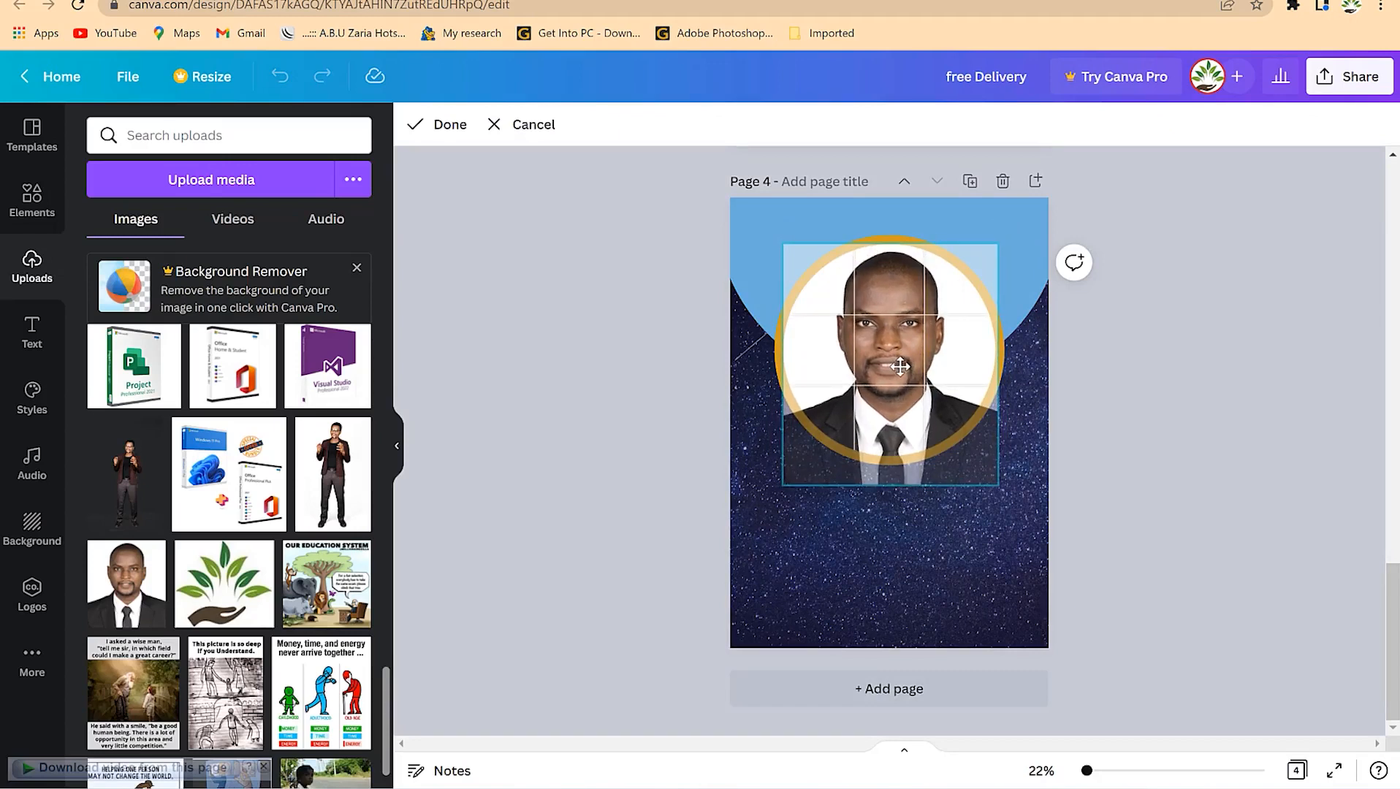
drag(900, 367, 900, 366)
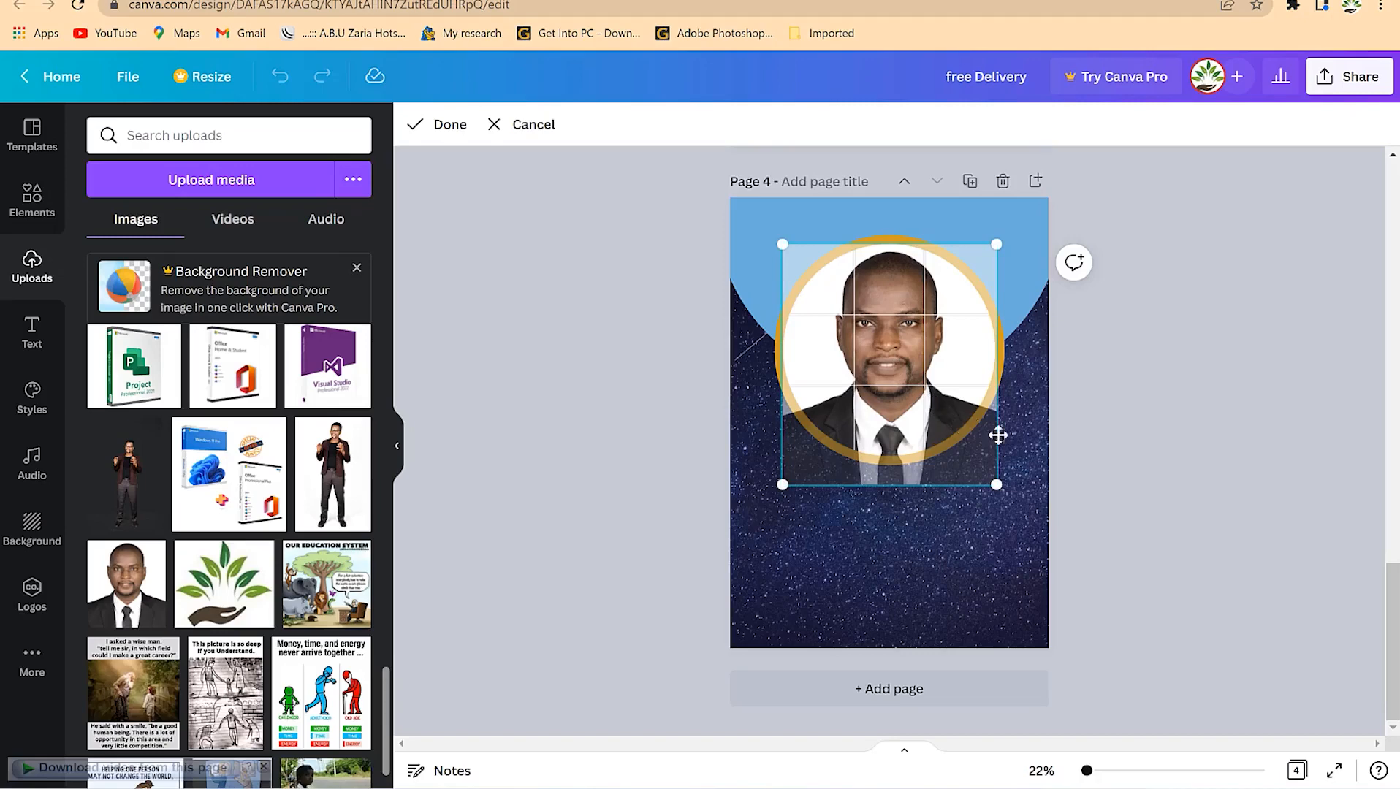
click(1117, 432)
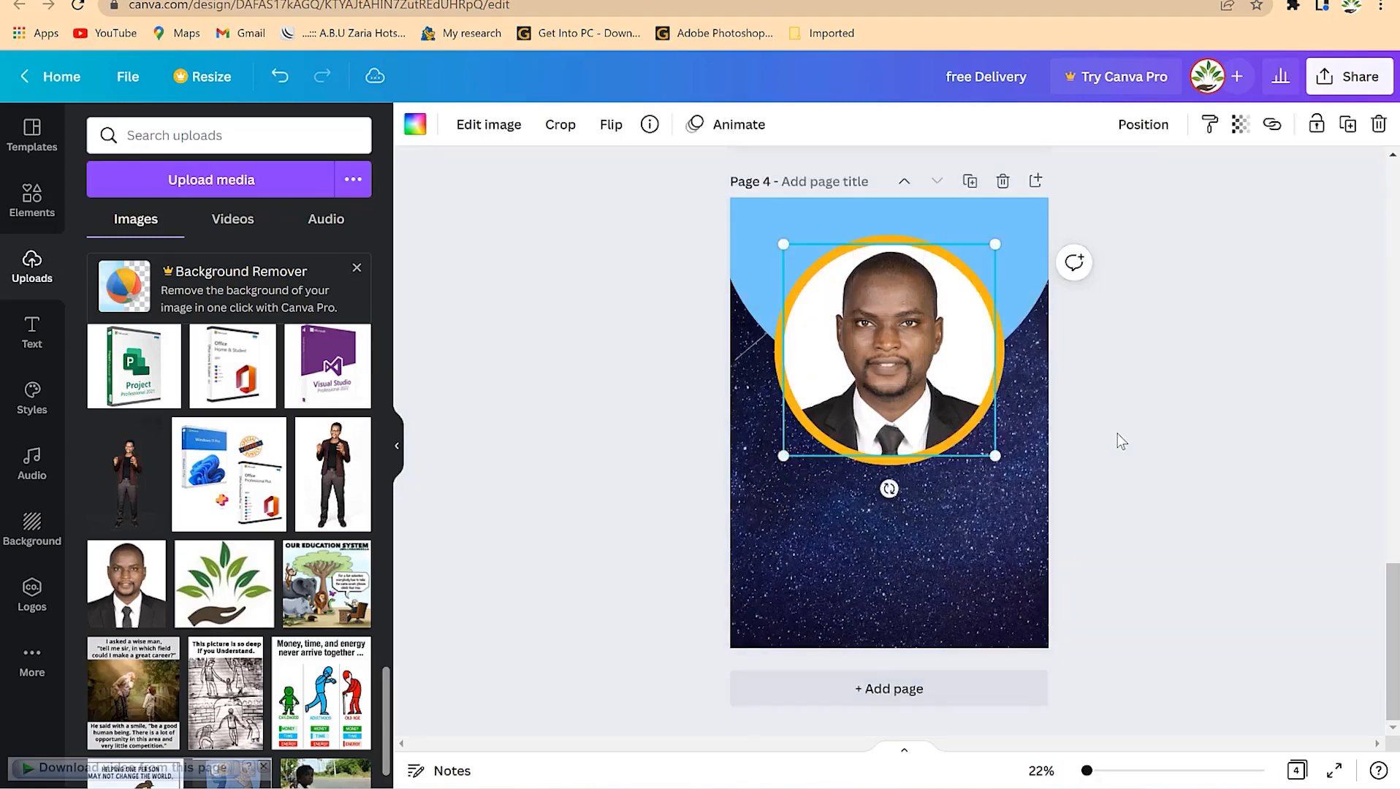
Reopen the portrait's crop, confirm it and review the framed result.
click(973, 575)
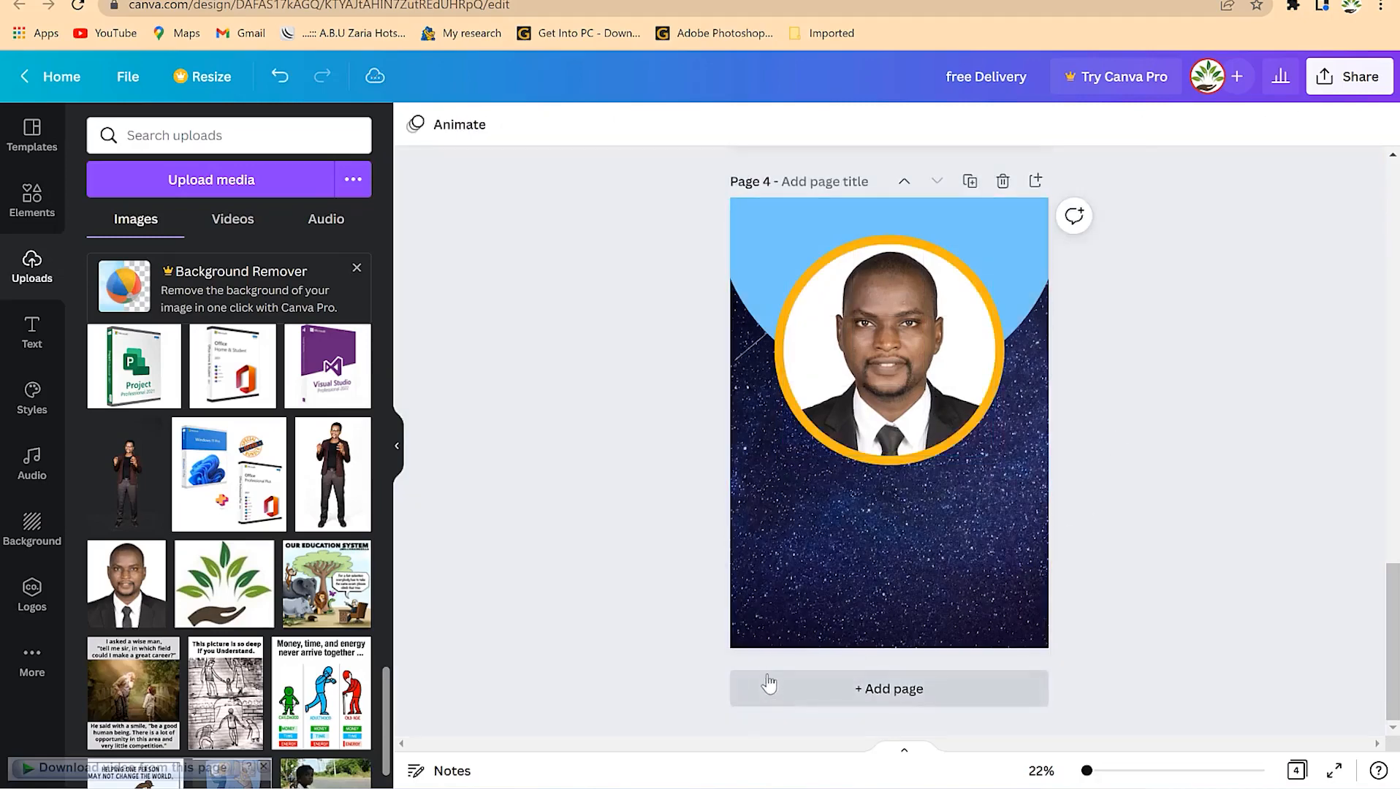
click(903, 351)
double_click(903, 351)
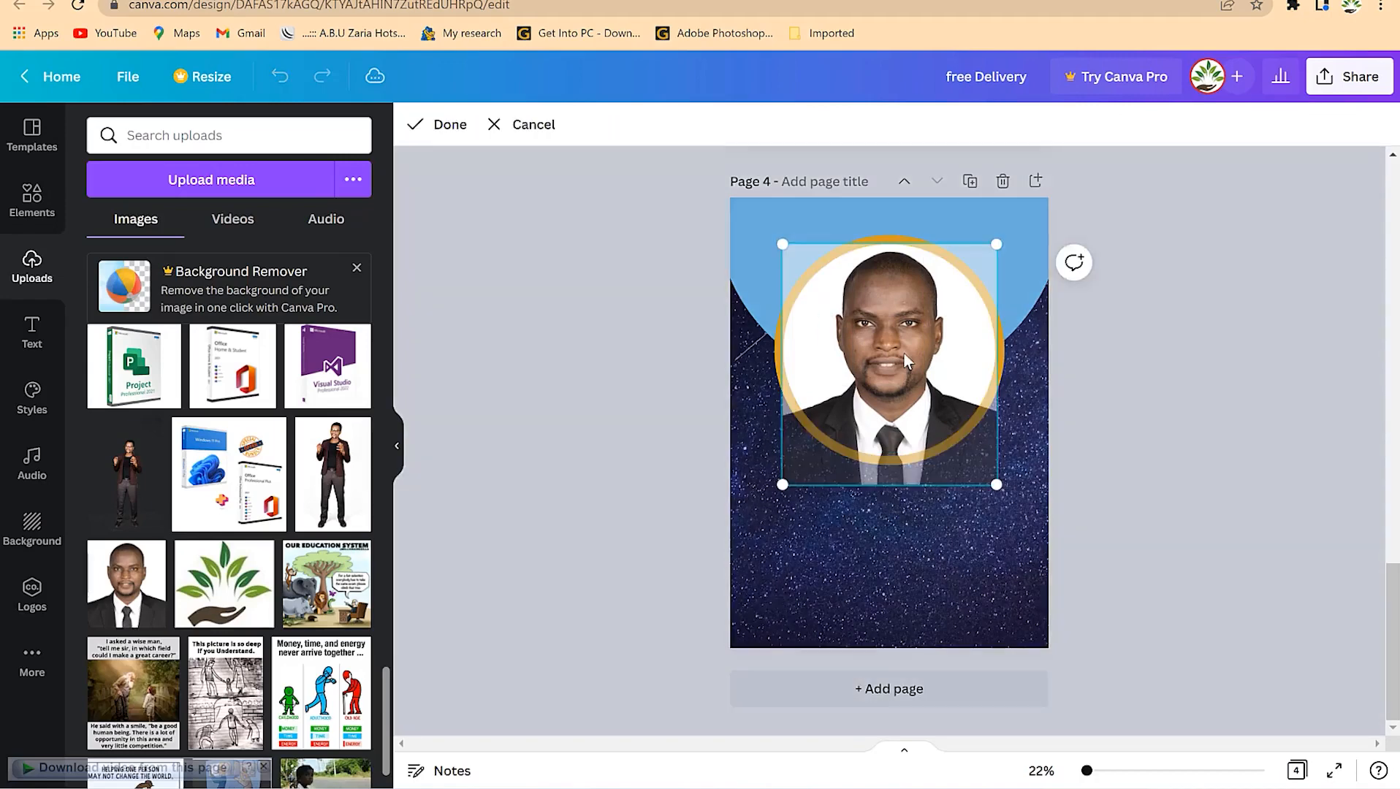
click(450, 124)
click(1014, 460)
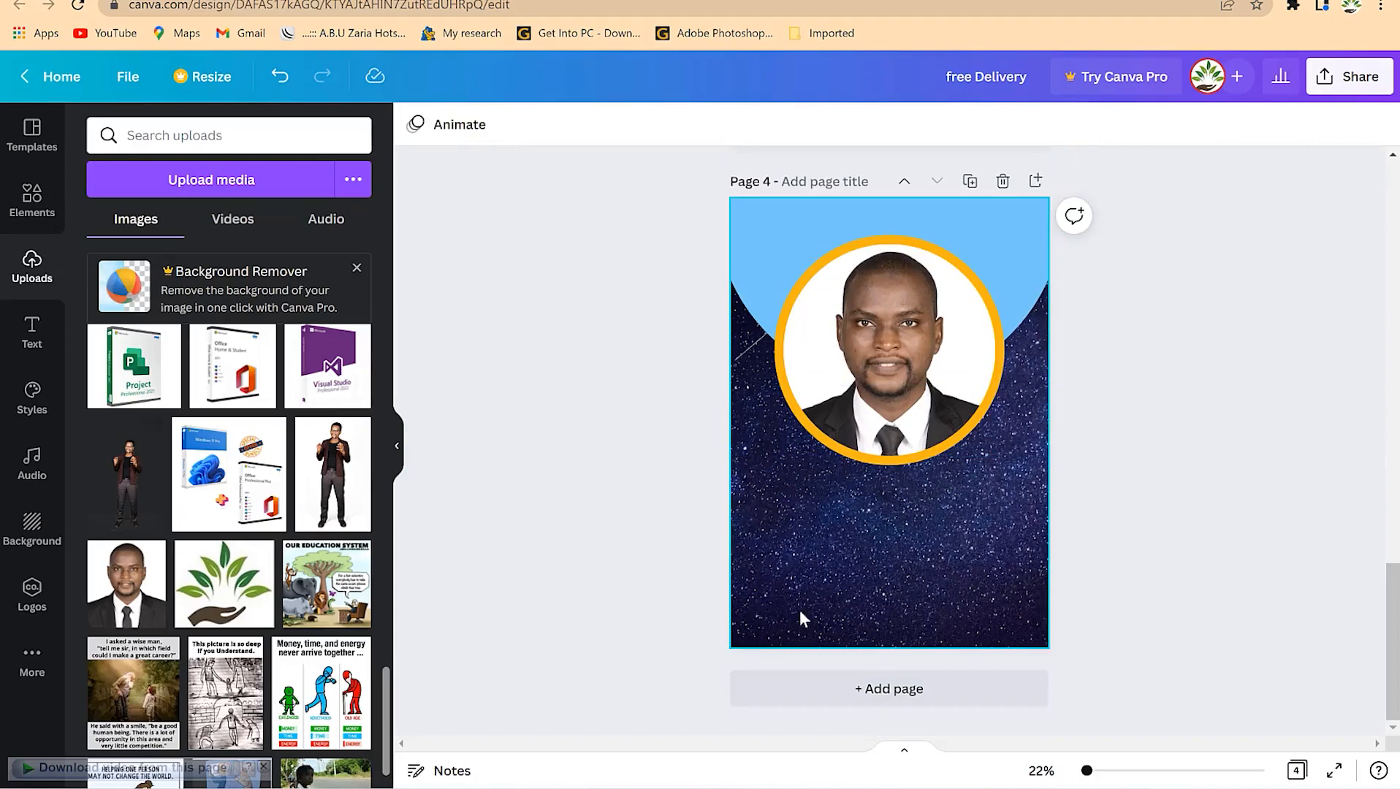
Glance up at the Mega Sale page, then return to Page 4 with the Text panel showing.
scroll(962, 523, up, 5)
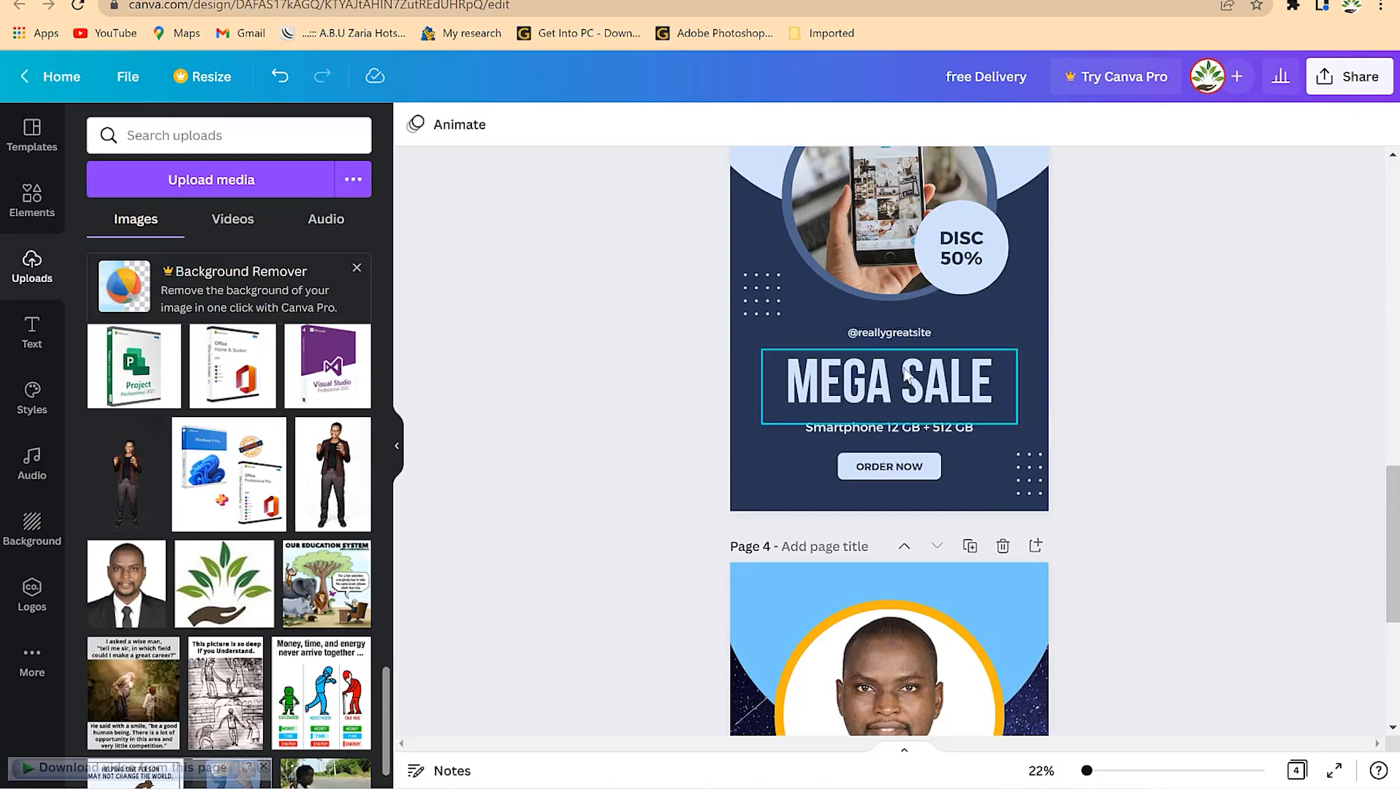
scroll(951, 401, down, 1)
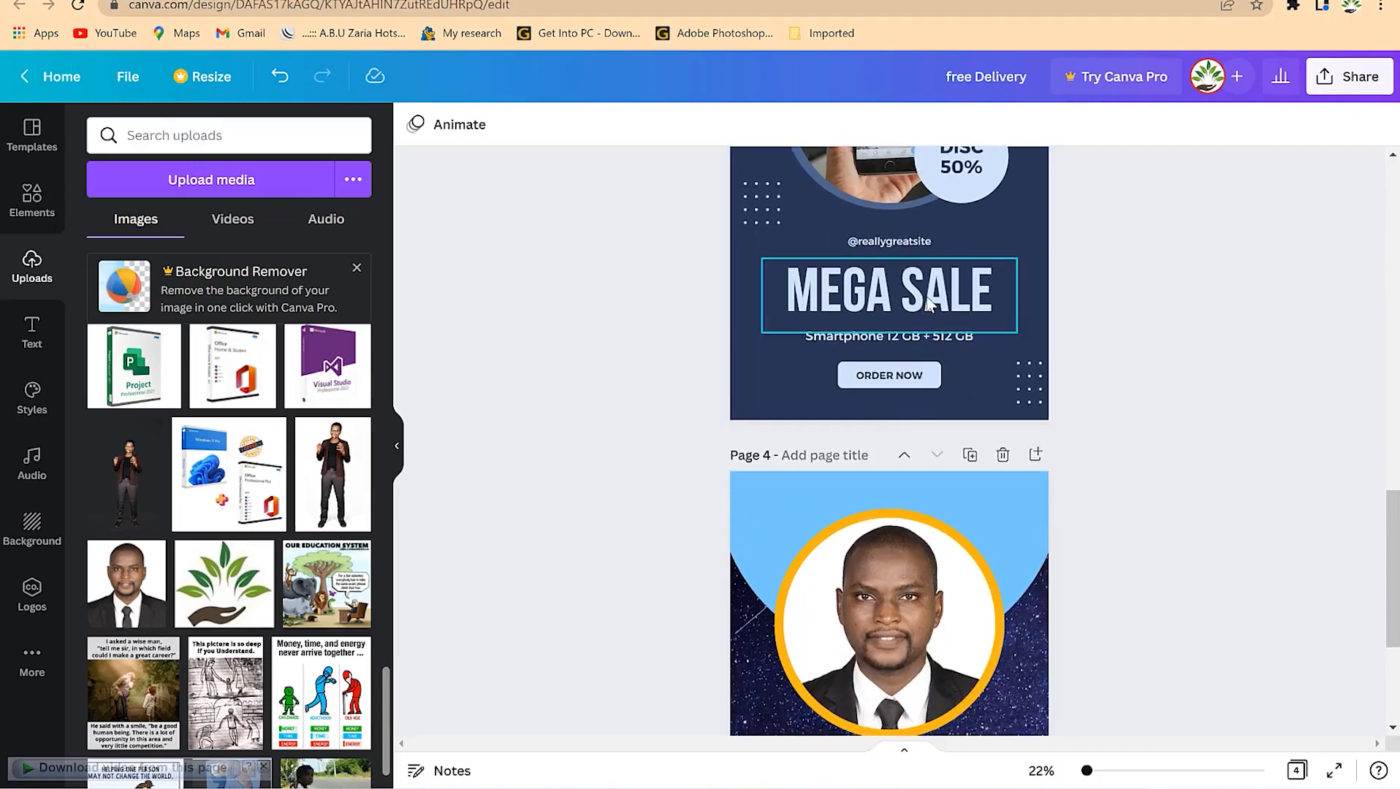
click(31, 332)
scroll(930, 492, down, 3)
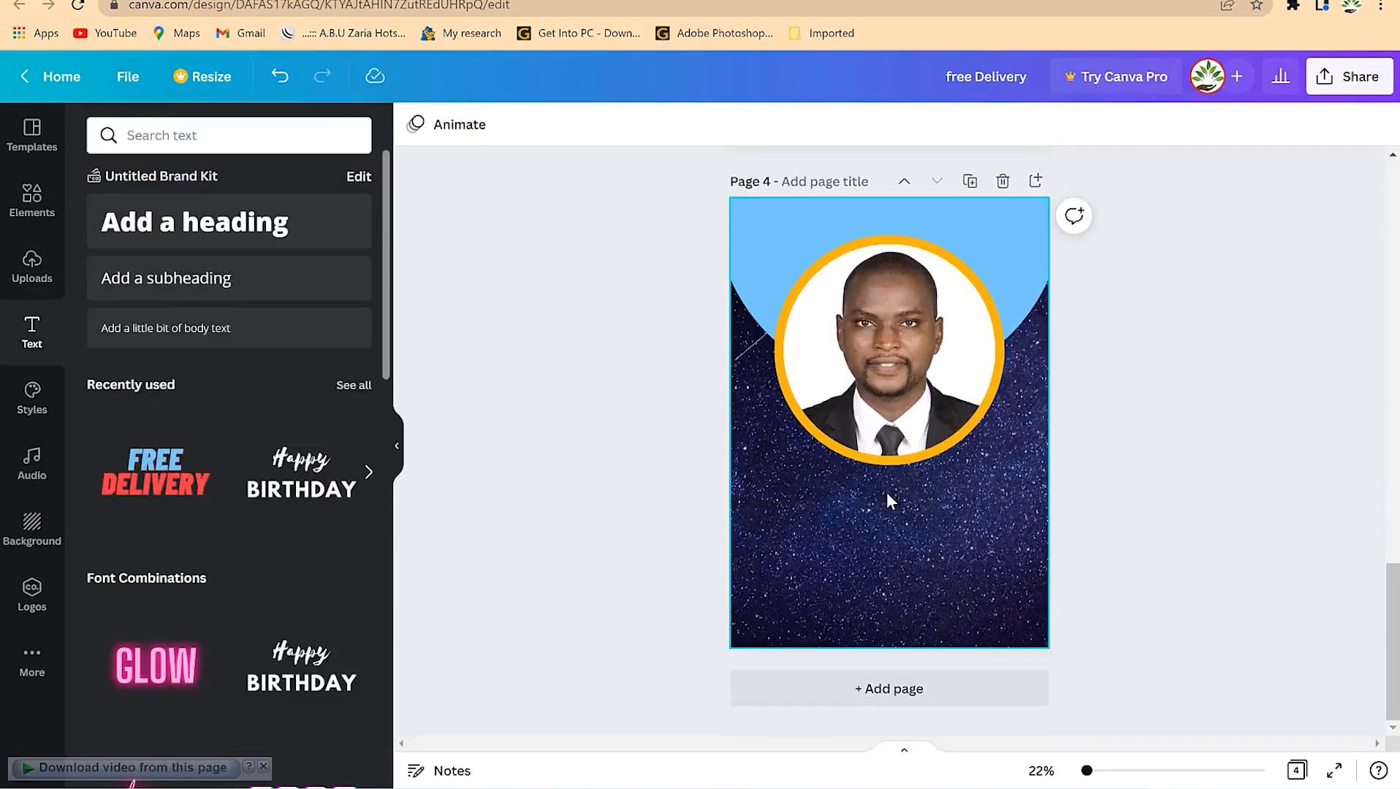
Add a heading below the ringed photo reading 'Speaker'.
click(194, 232)
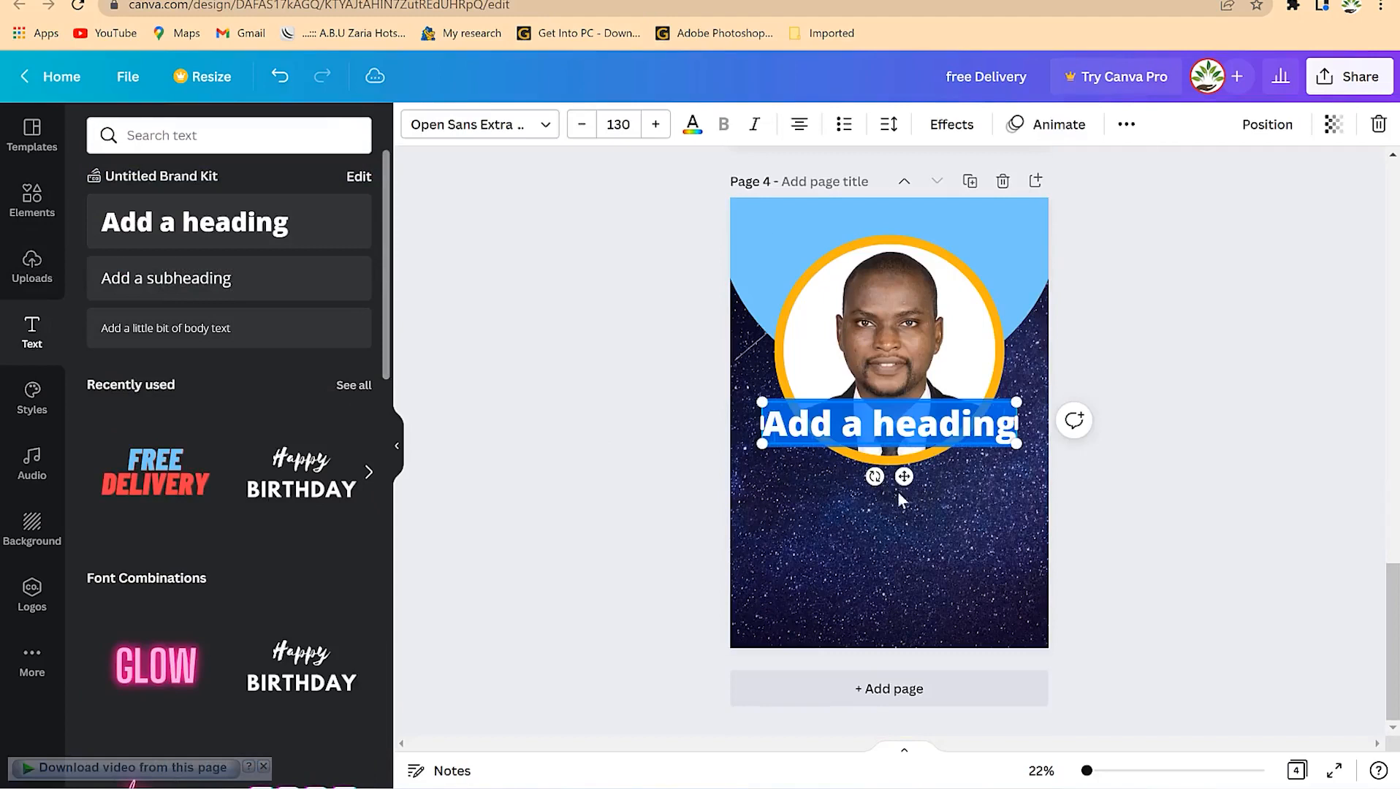
drag(903, 476, 906, 547)
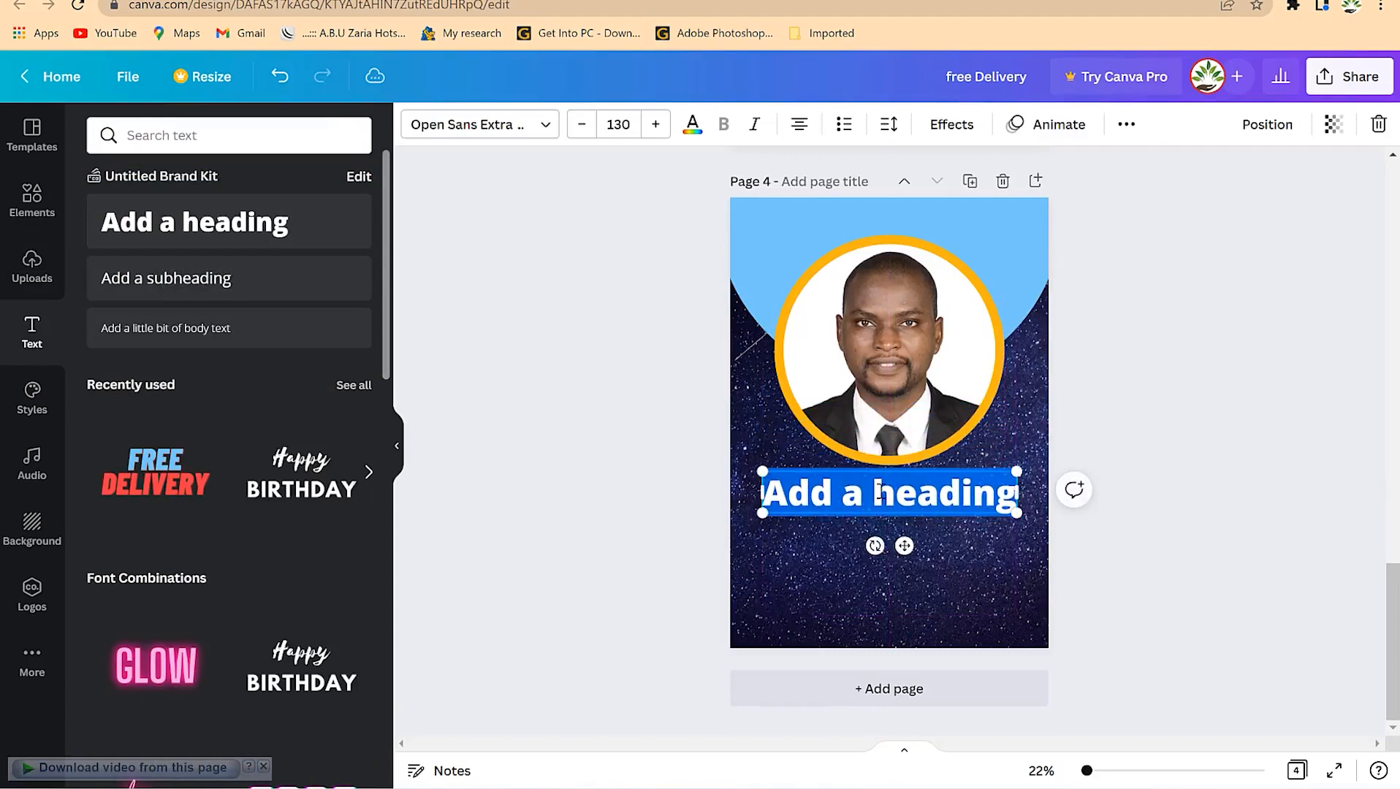
text(Speaker)
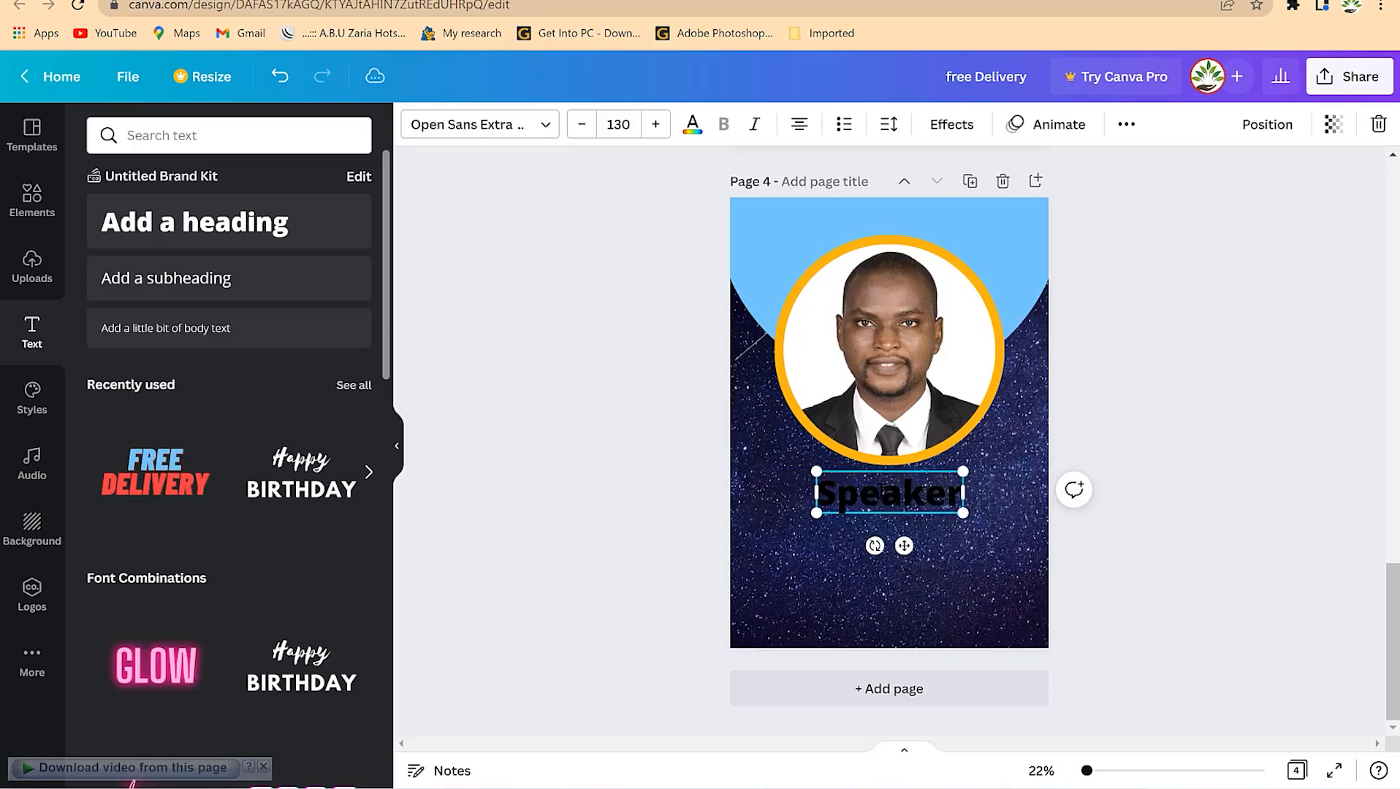
Make the Speaker heading white at size 92, centred under the photo.
key(ctrl+a)
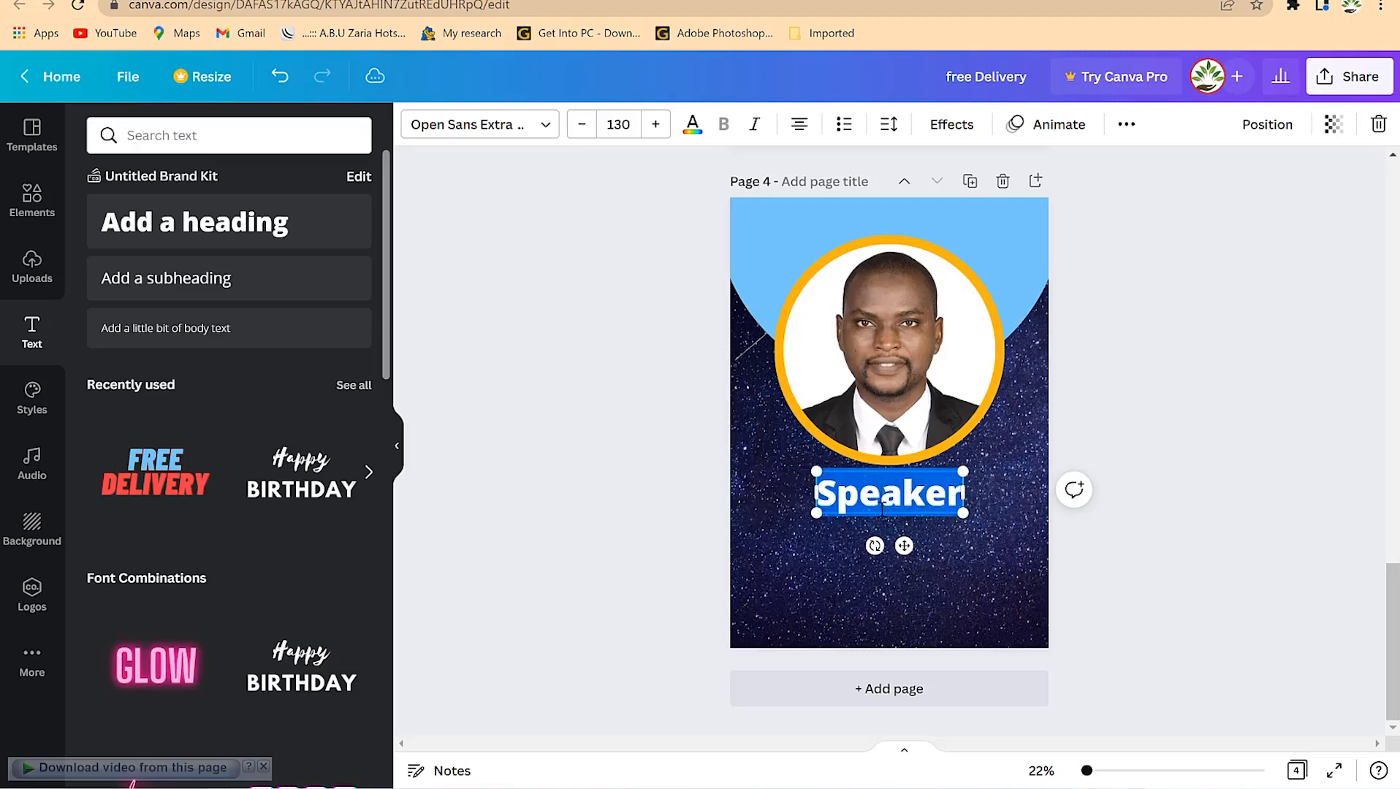
click(692, 124)
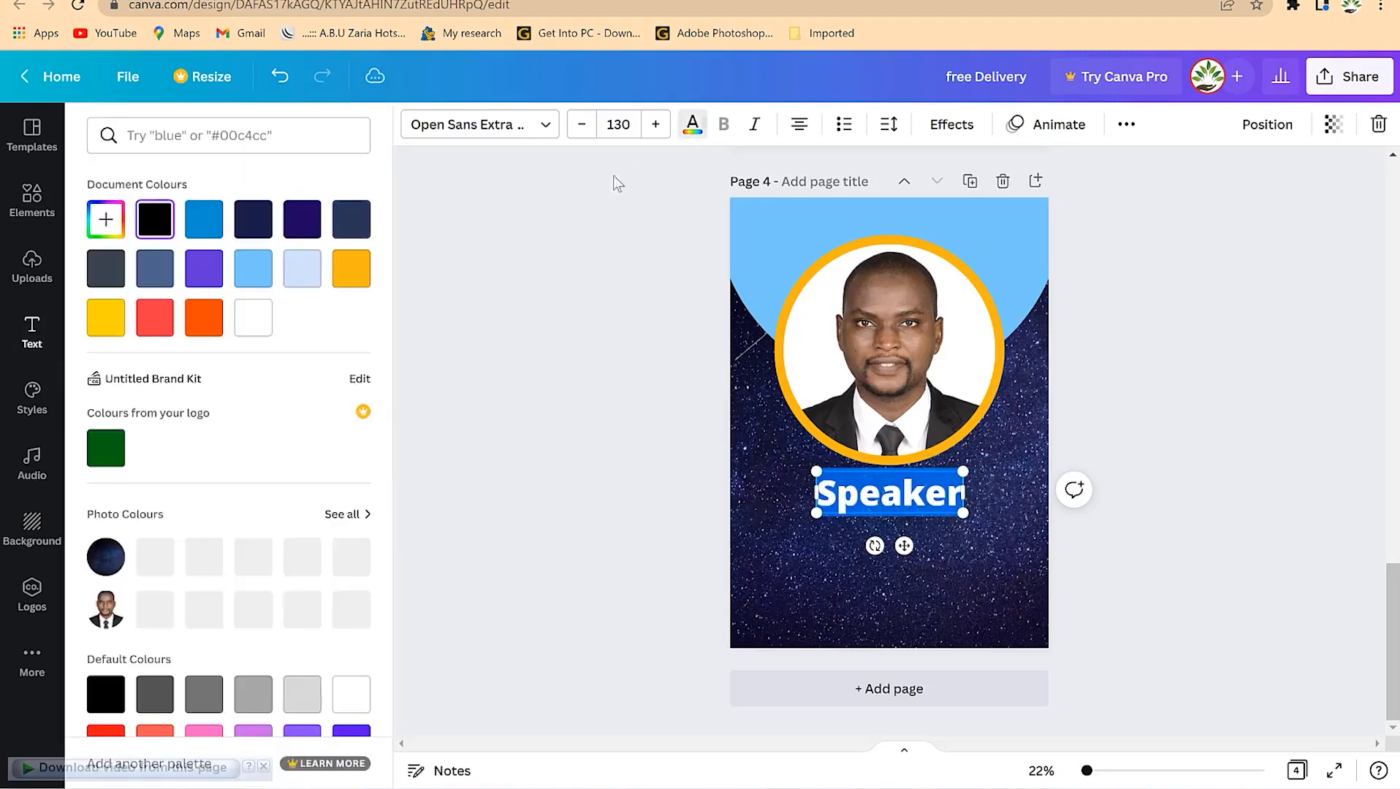
click(256, 317)
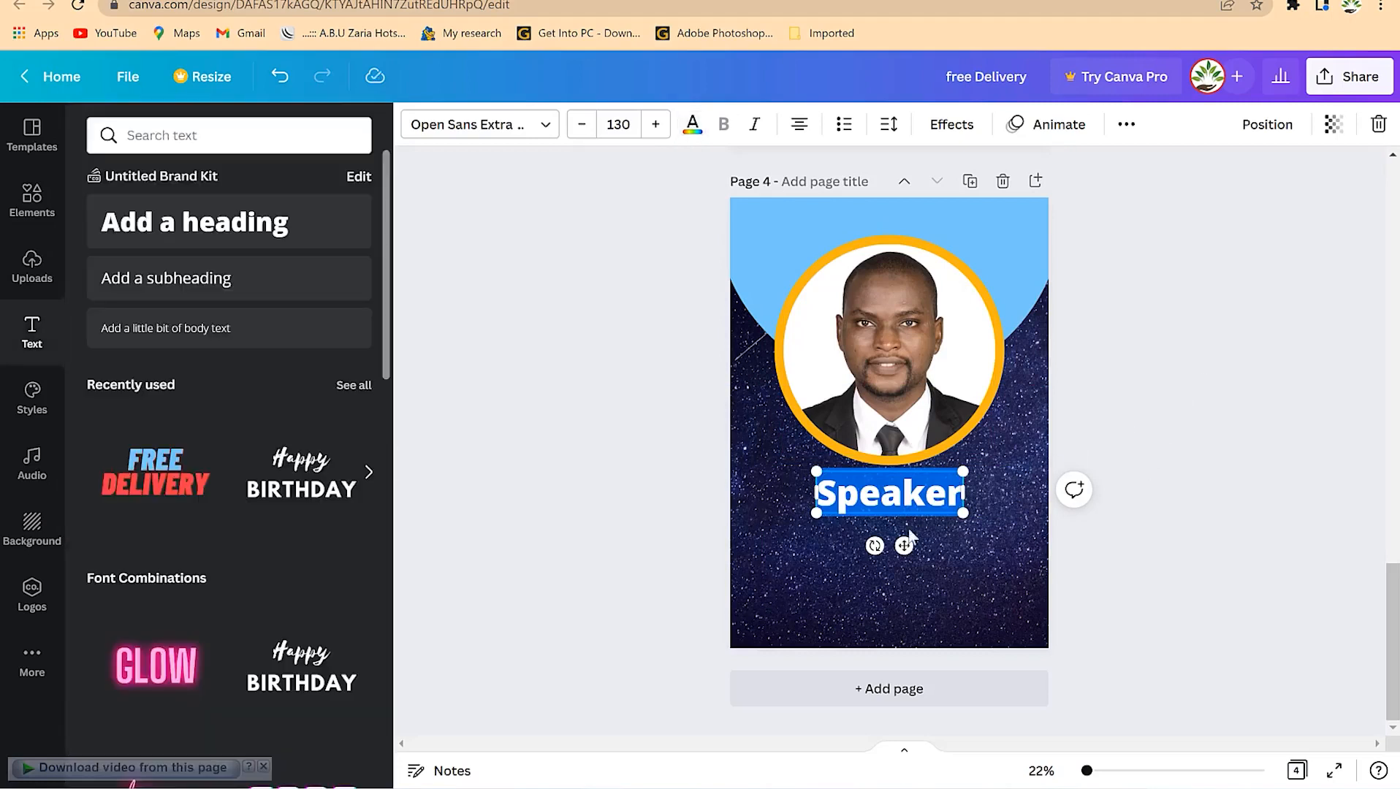
drag(579, 131, 578, 132)
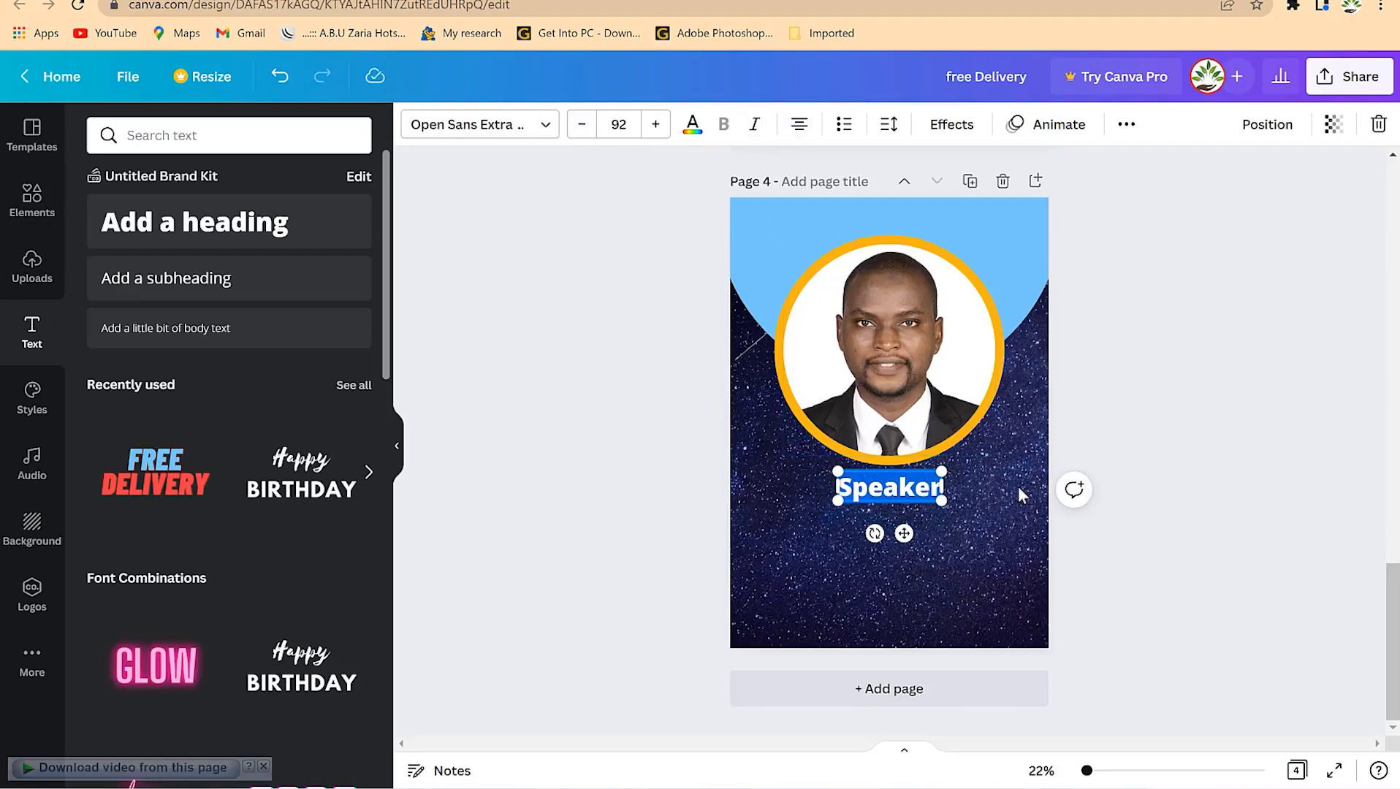
click(1099, 431)
click(898, 491)
drag(898, 490, 899, 479)
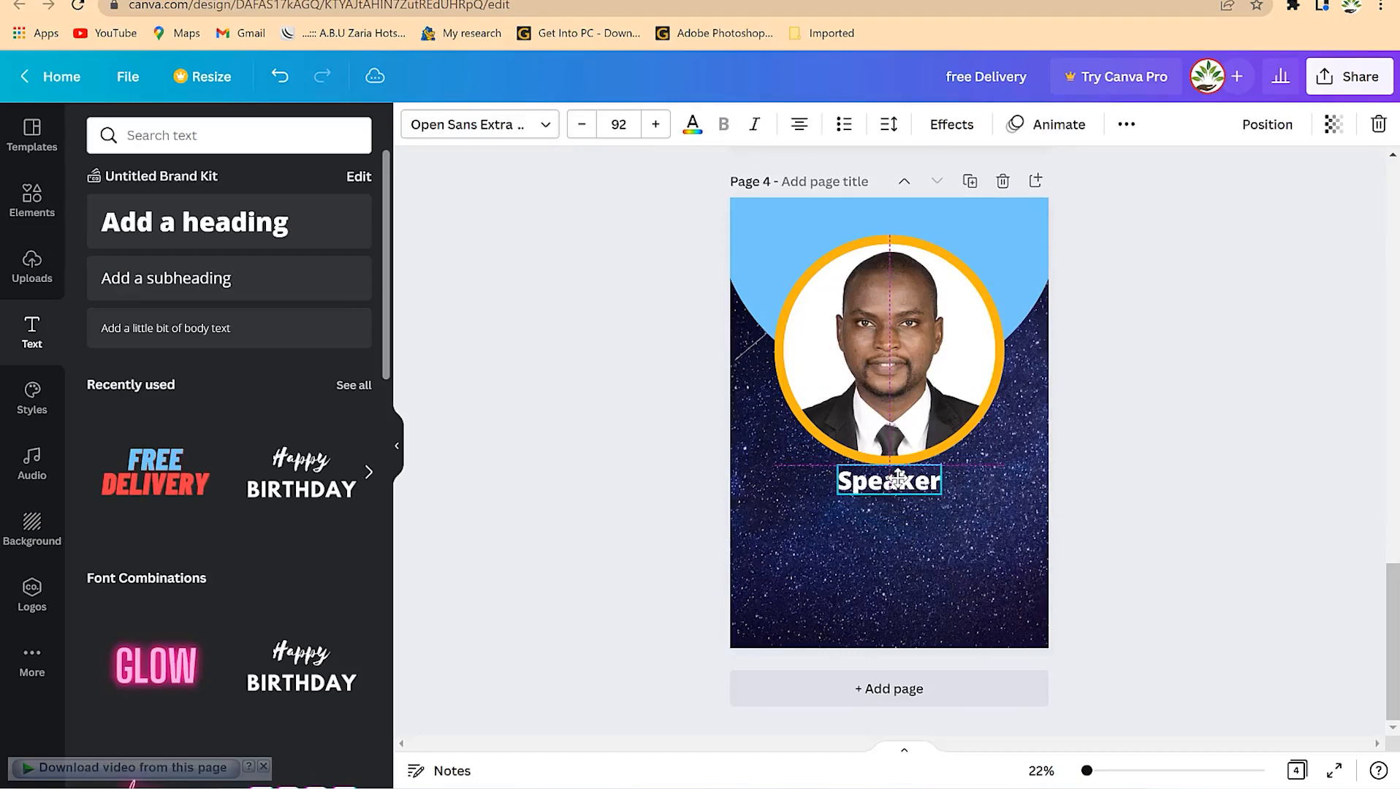
scroll(1045, 431, up, 5)
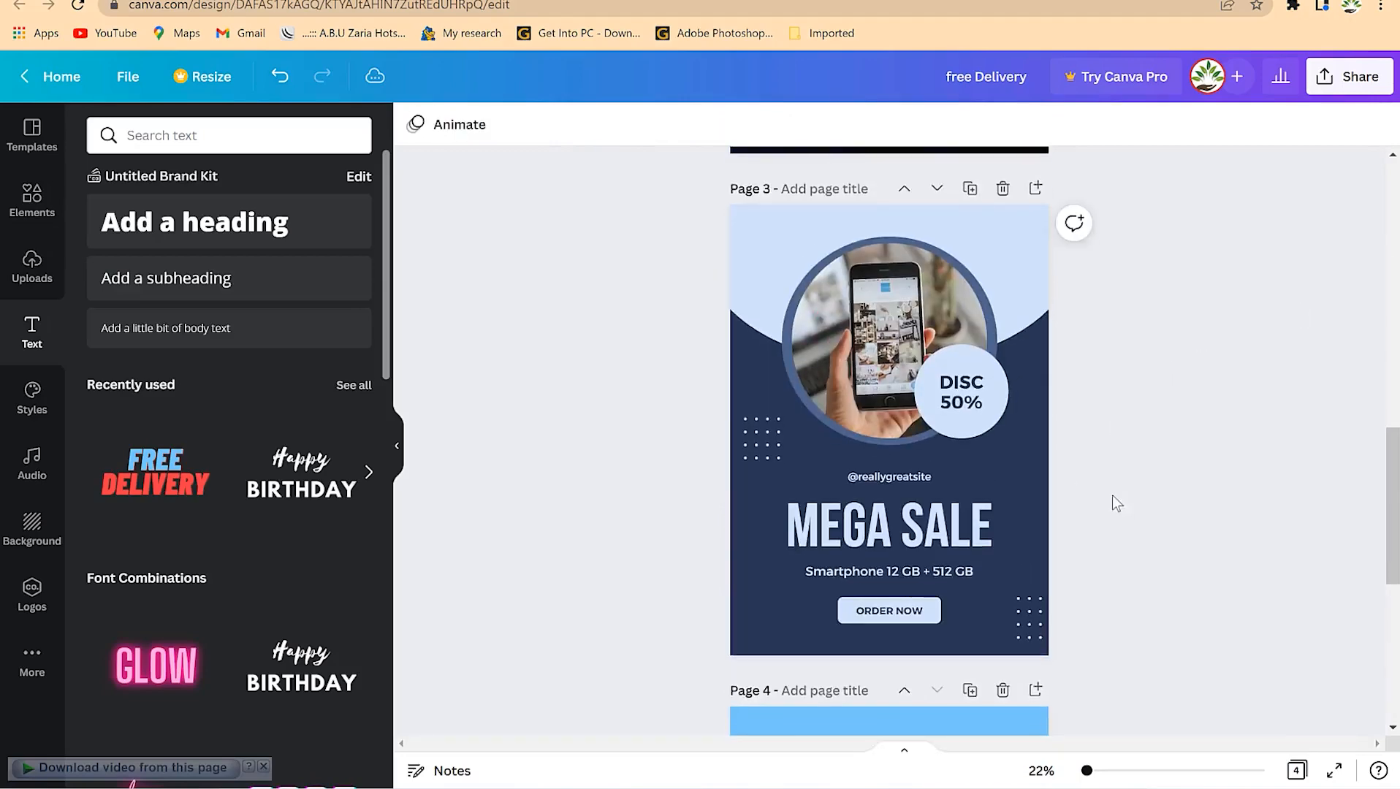
scroll(1112, 497, down, 5)
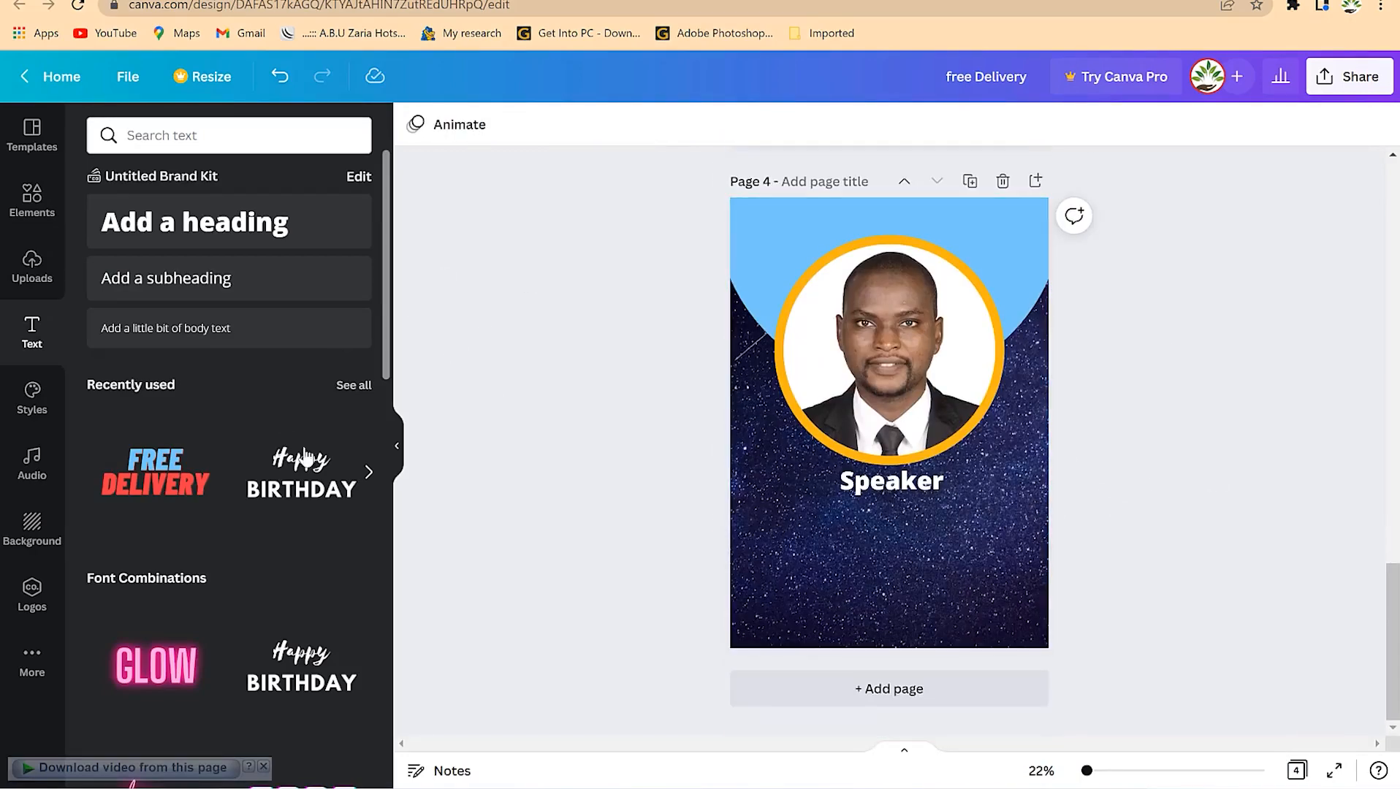
Add a subheading and move it beneath the Speaker heading.
click(172, 278)
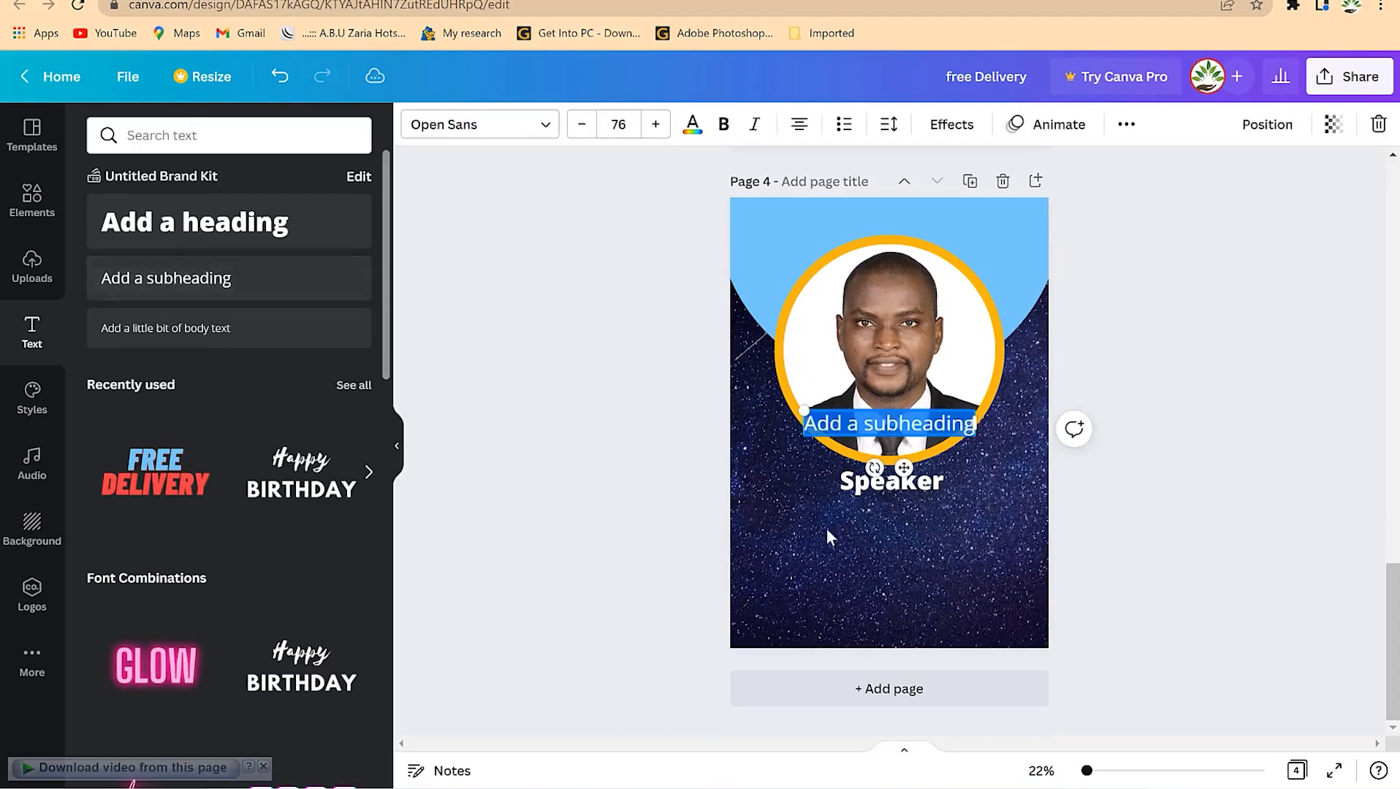
click(852, 428)
click(1189, 475)
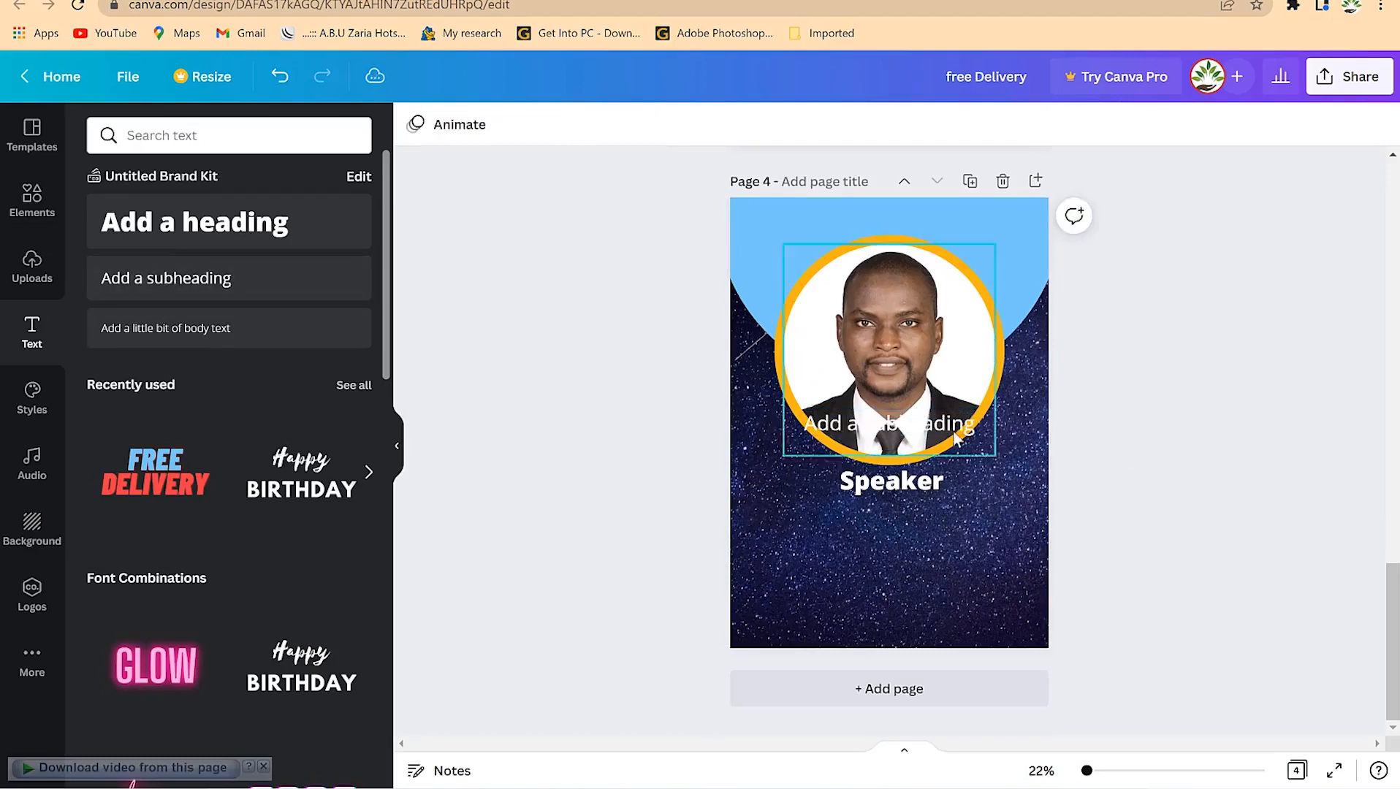
drag(895, 425, 873, 513)
Replace the subheading text with the speaker's name and 'Presentation Coach', centred under Speaker.
double_click(872, 513)
text(Dr. R)
text(. S. Abdurrasheed)
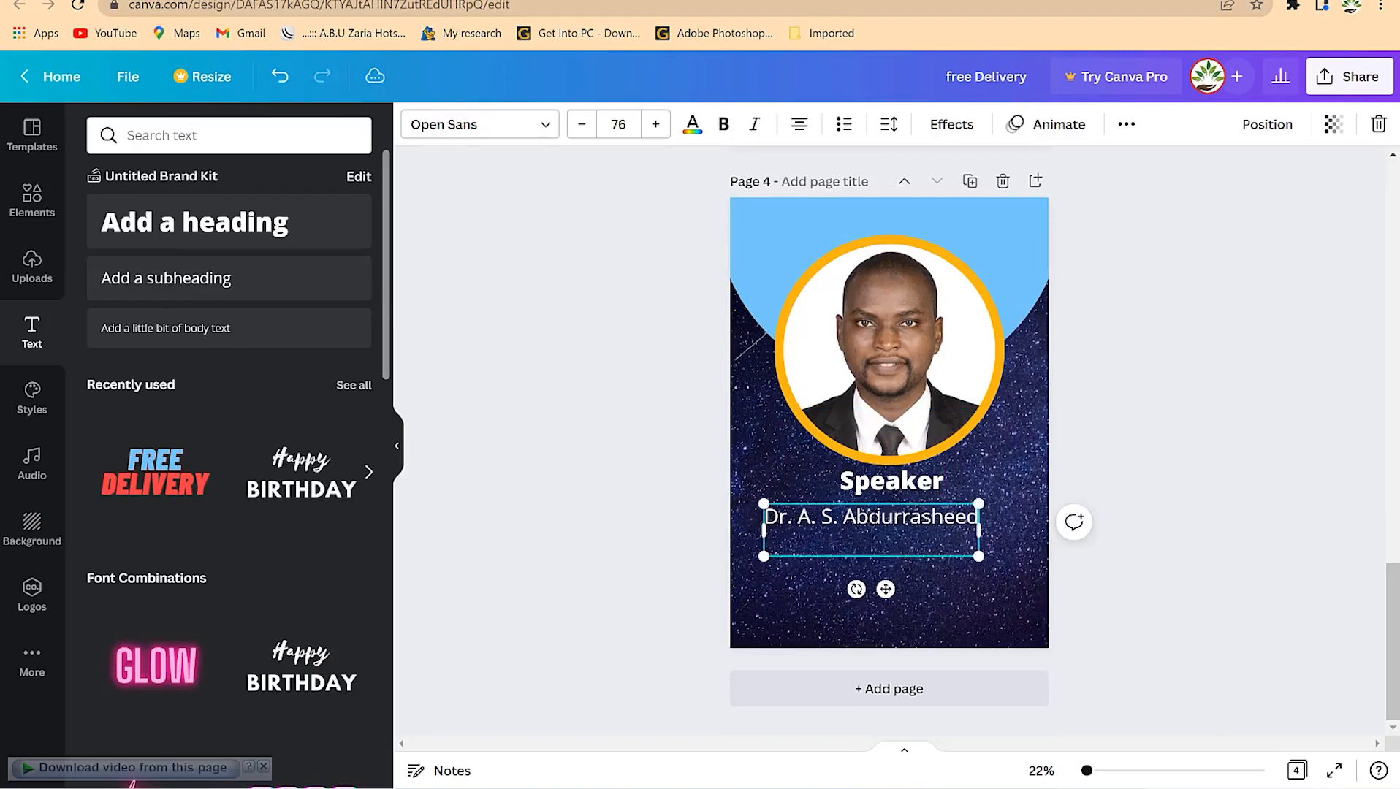
text( S)
key(BackSpace)
text(Presentation Coach)
click(1221, 477)
click(908, 521)
drag(908, 520, 941, 515)
click(1027, 506)
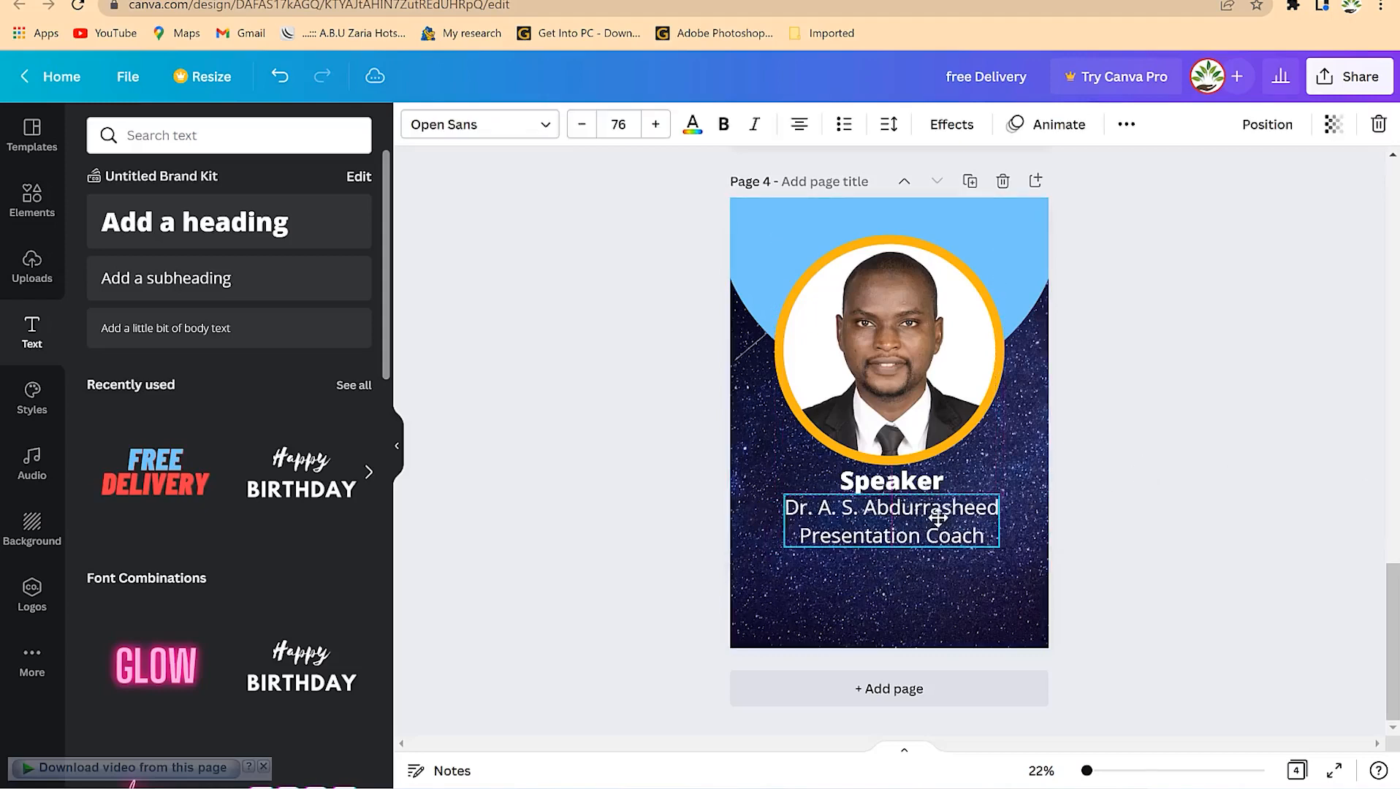
click(890, 125)
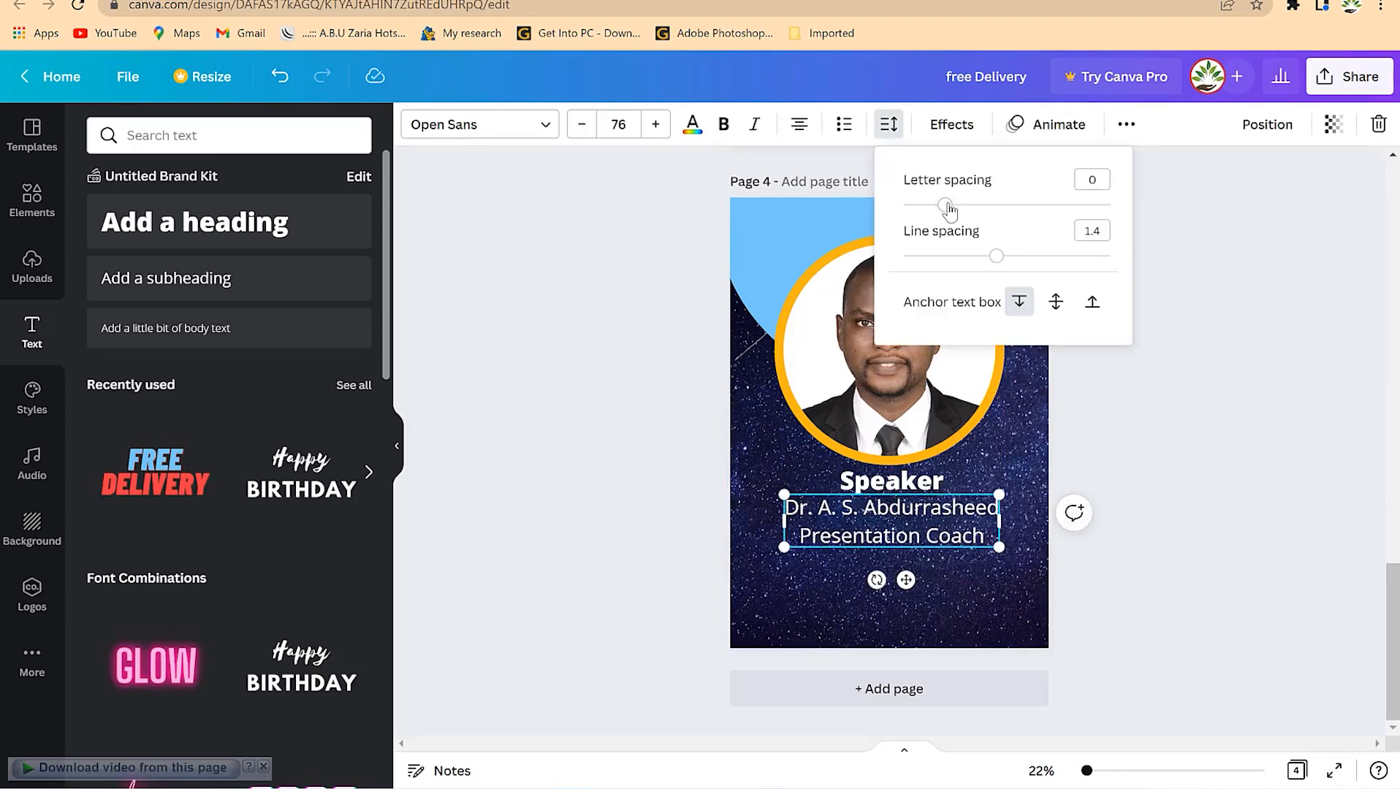
Give the subheading letter spacing -11, line spacing about 0.9, size 48 and bold.
drag(949, 210, 944, 209)
drag(997, 263, 948, 264)
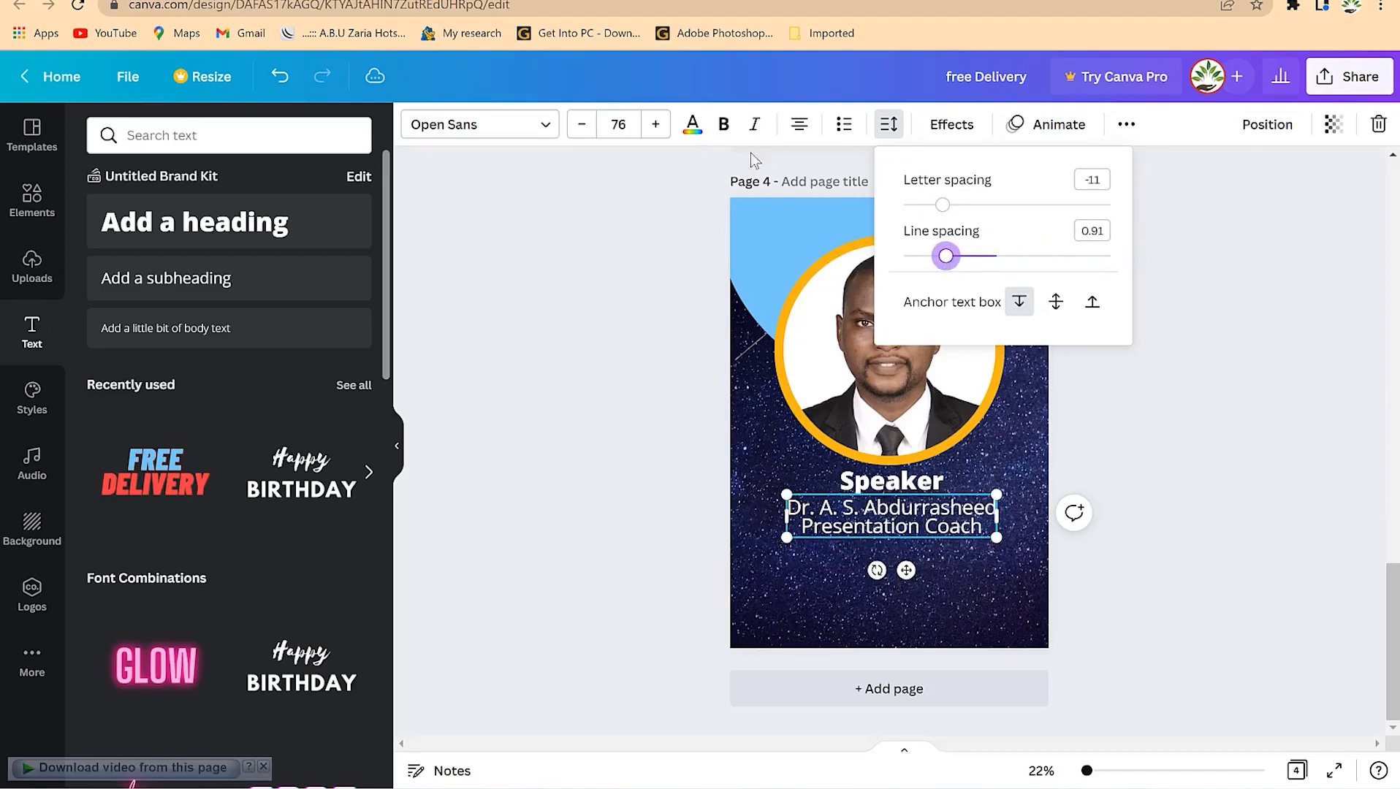
click(583, 125)
drag(585, 127, 583, 129)
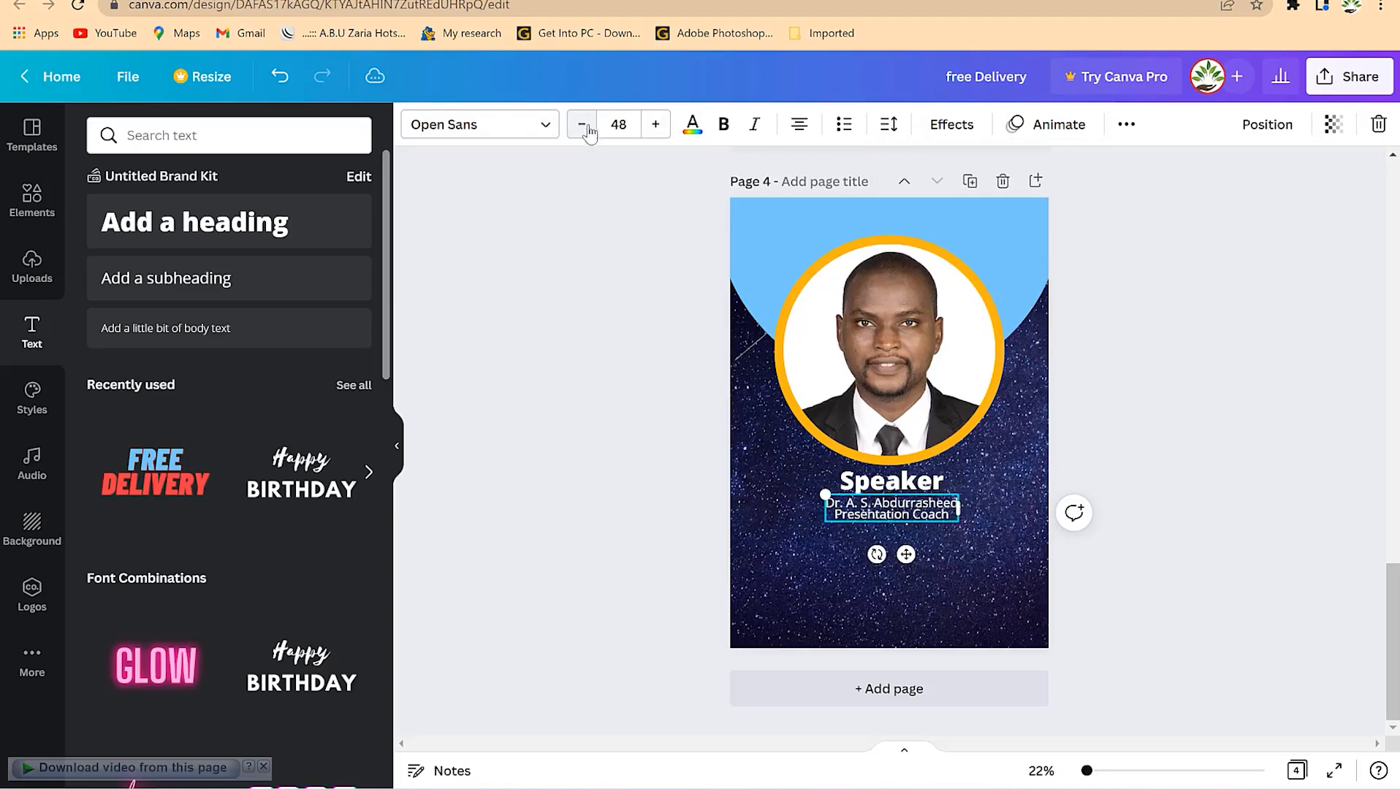
click(1125, 365)
click(900, 504)
click(724, 124)
click(1036, 480)
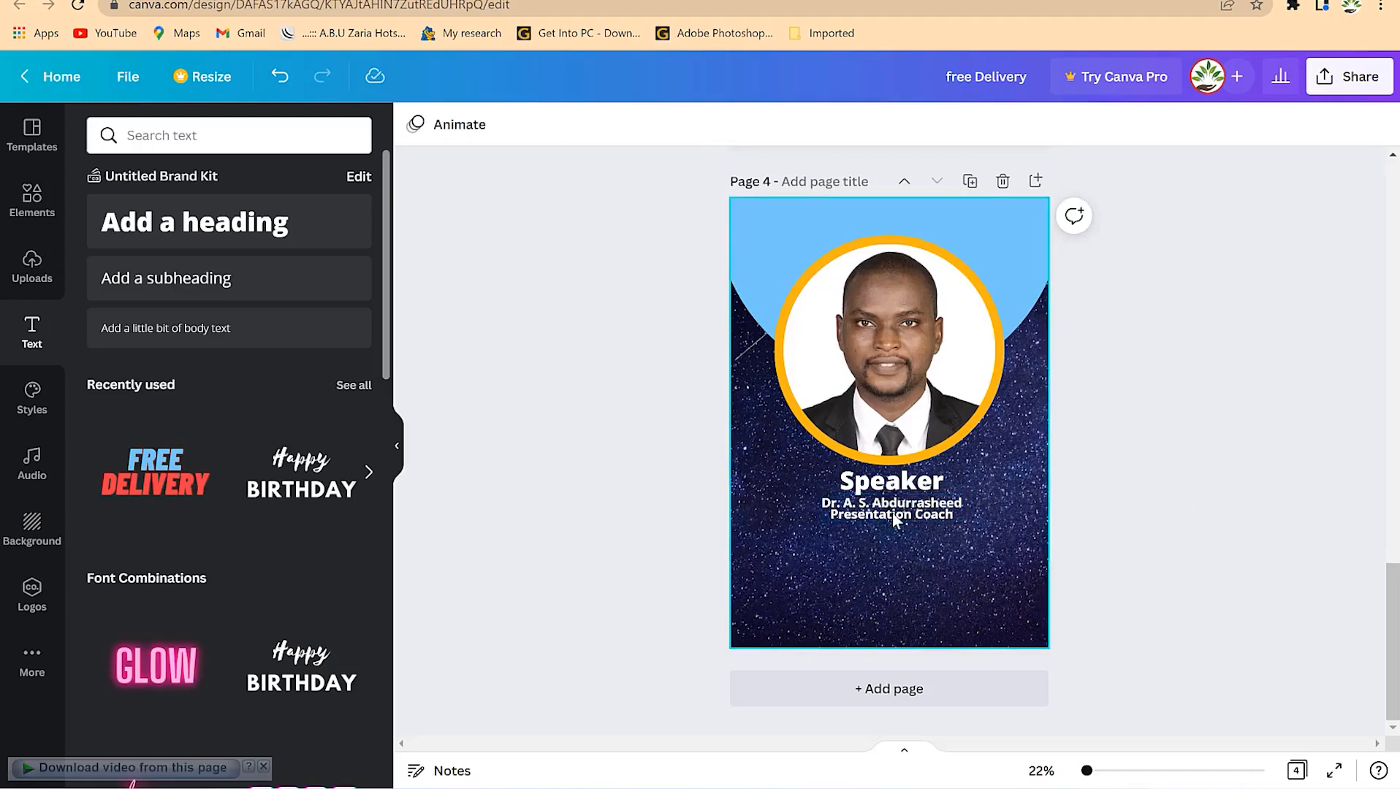
click(935, 516)
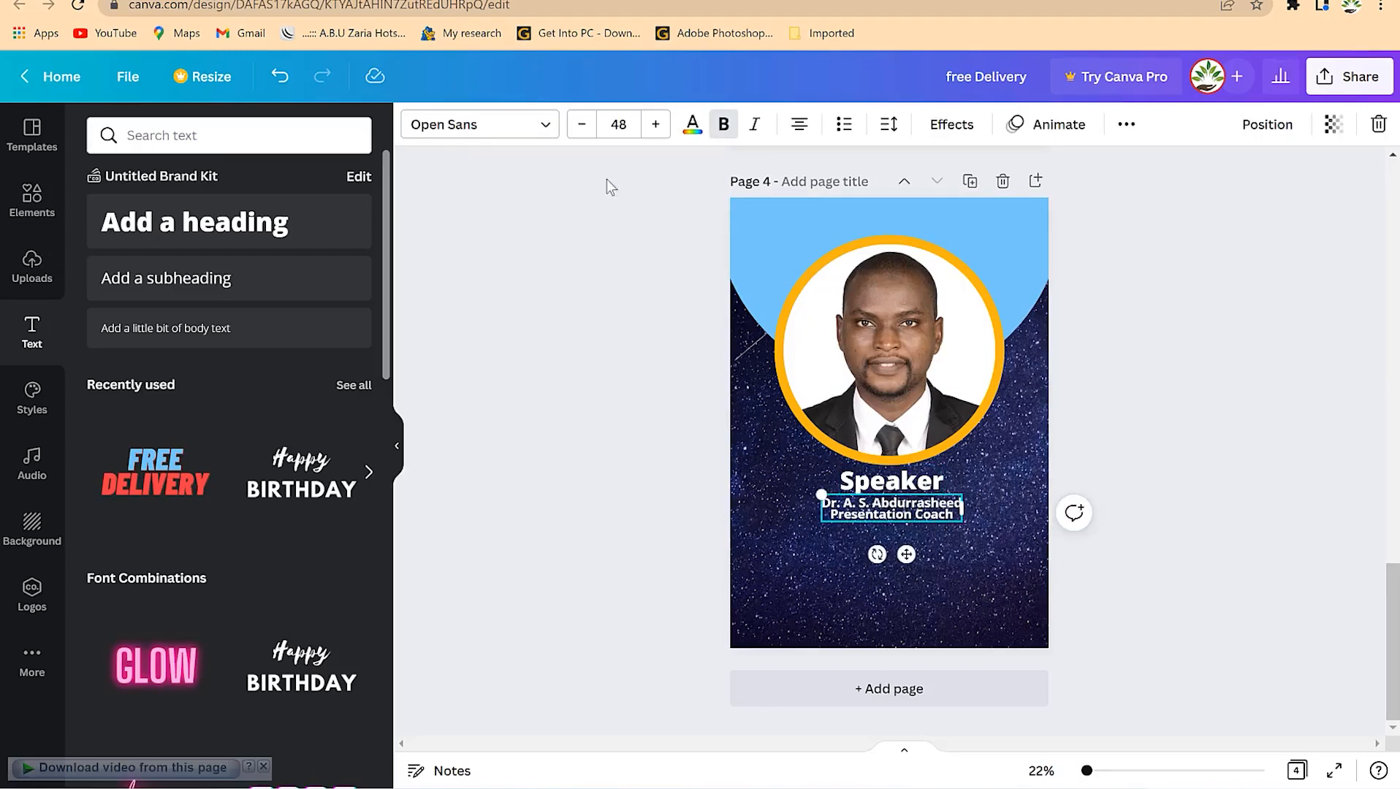
click(544, 497)
Add the EMAIL/WEB font combination from the Text panel's combinations.
scroll(227, 597, down, 5)
scroll(228, 598, down, 10)
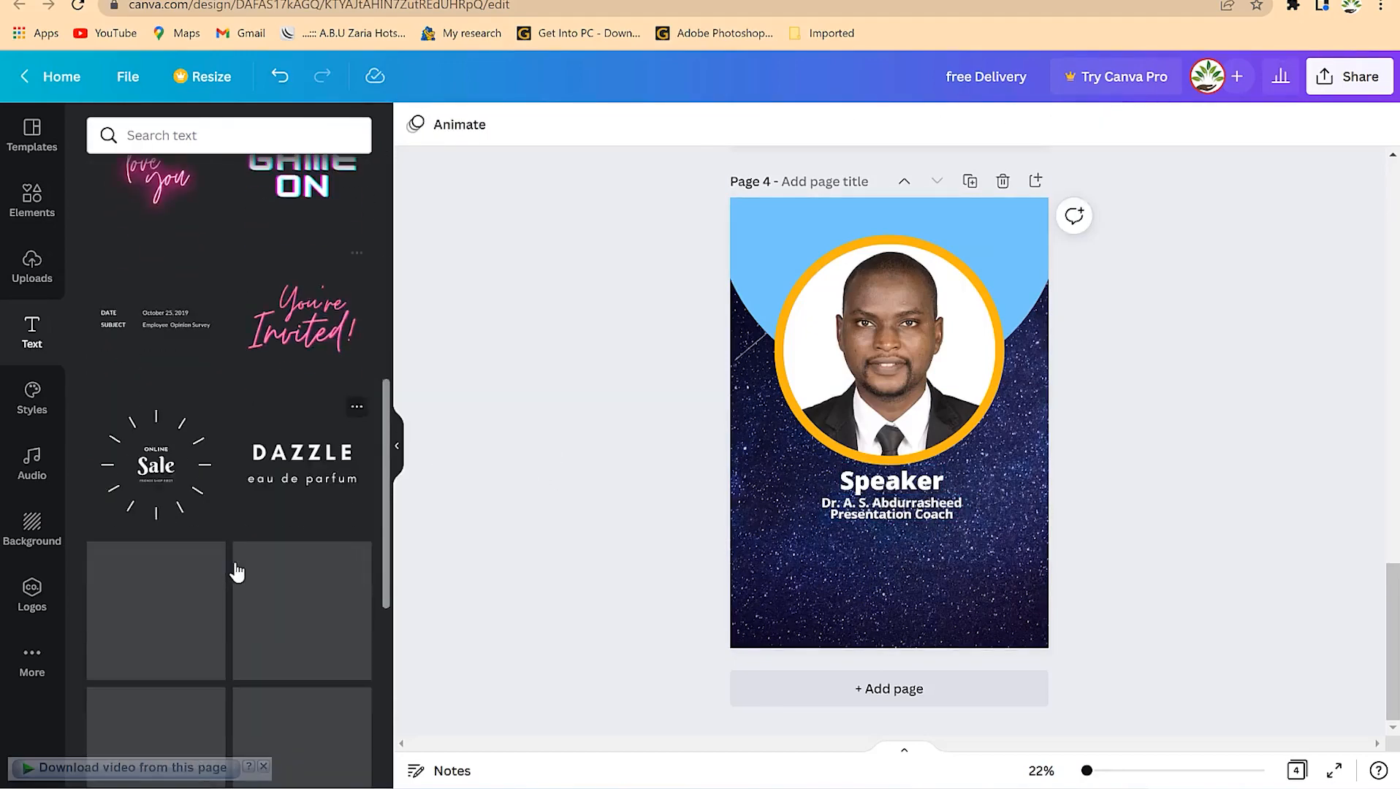
scroll(235, 566, down, 3)
scroll(232, 557, up, 3)
scroll(232, 553, down, 6)
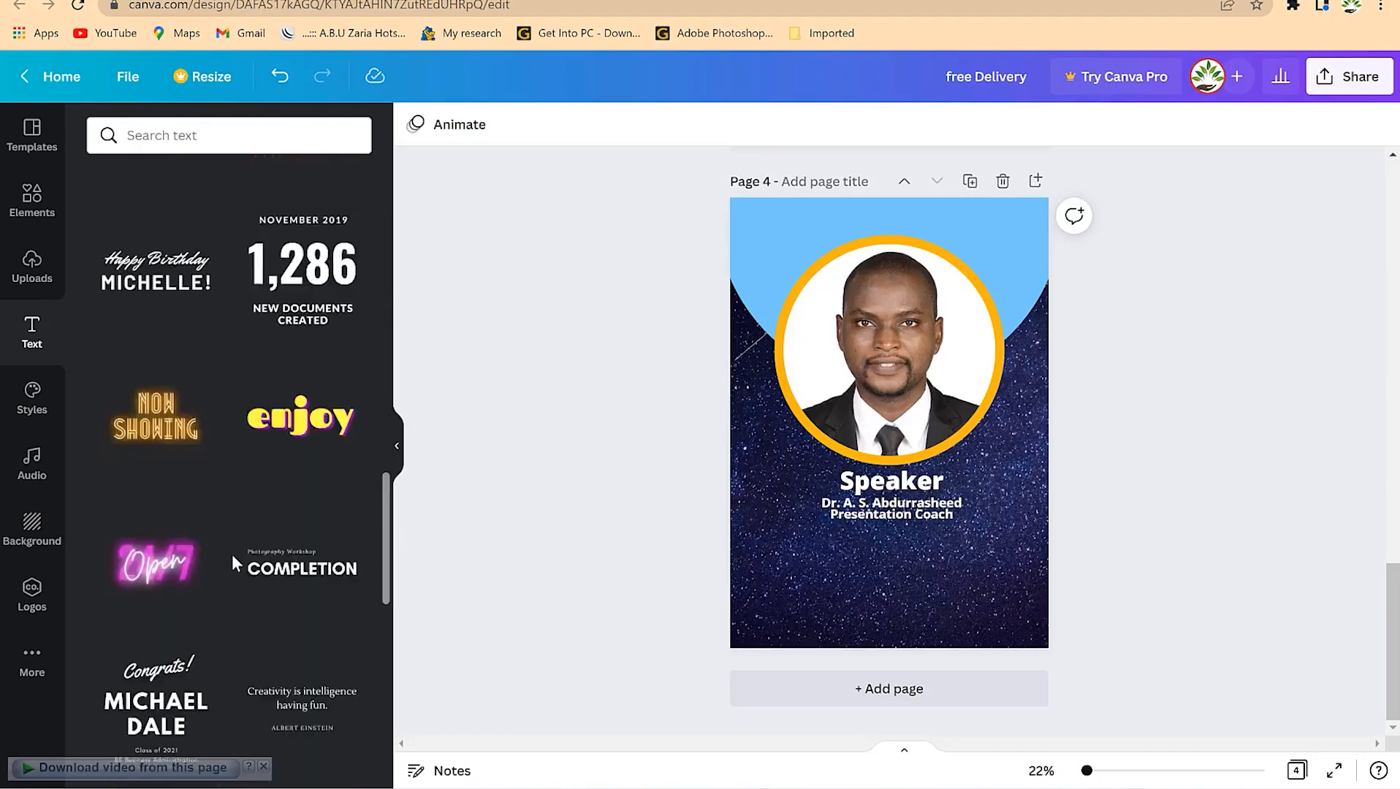
scroll(232, 553, down, 4)
scroll(232, 553, up, 5)
scroll(269, 537, up, 2)
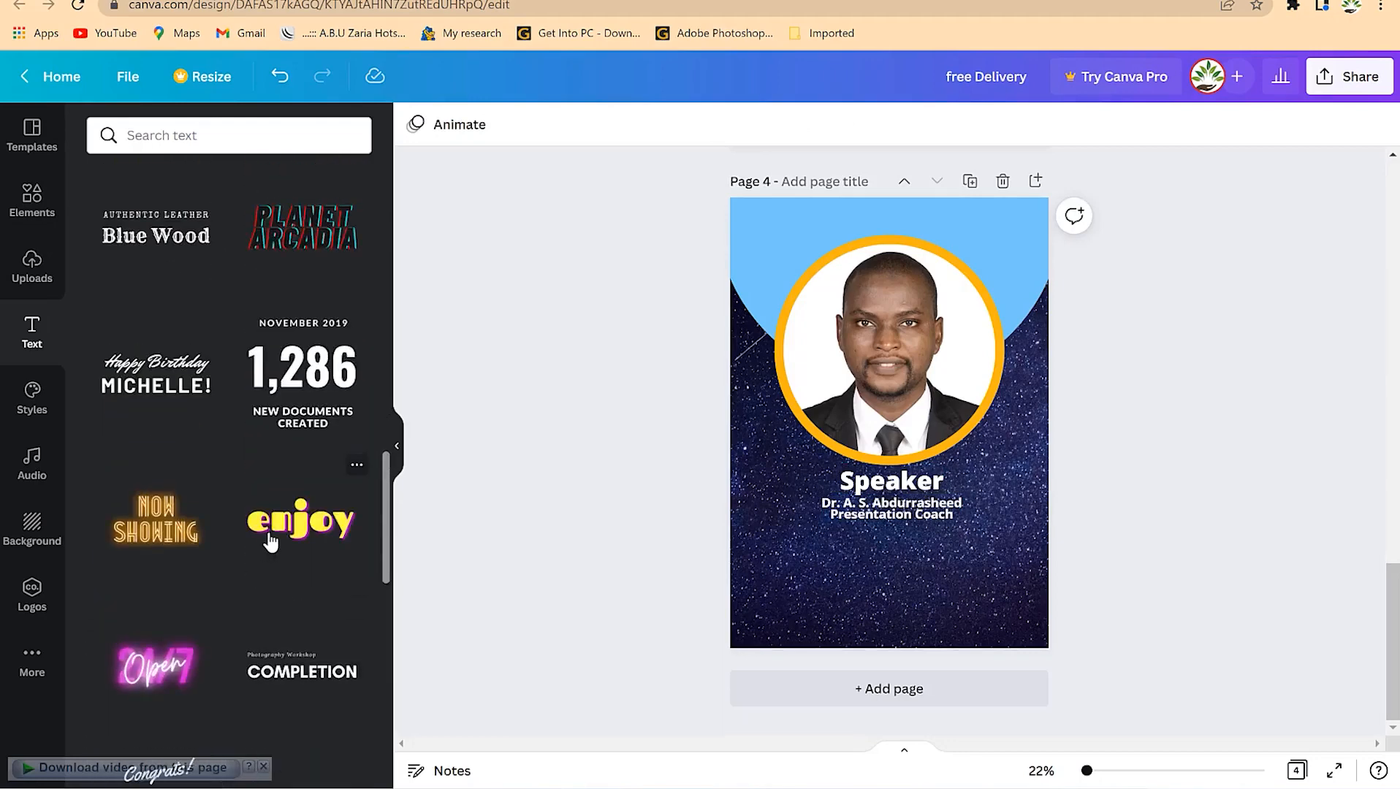
scroll(178, 347, down, 8)
scroll(157, 413, up, 2)
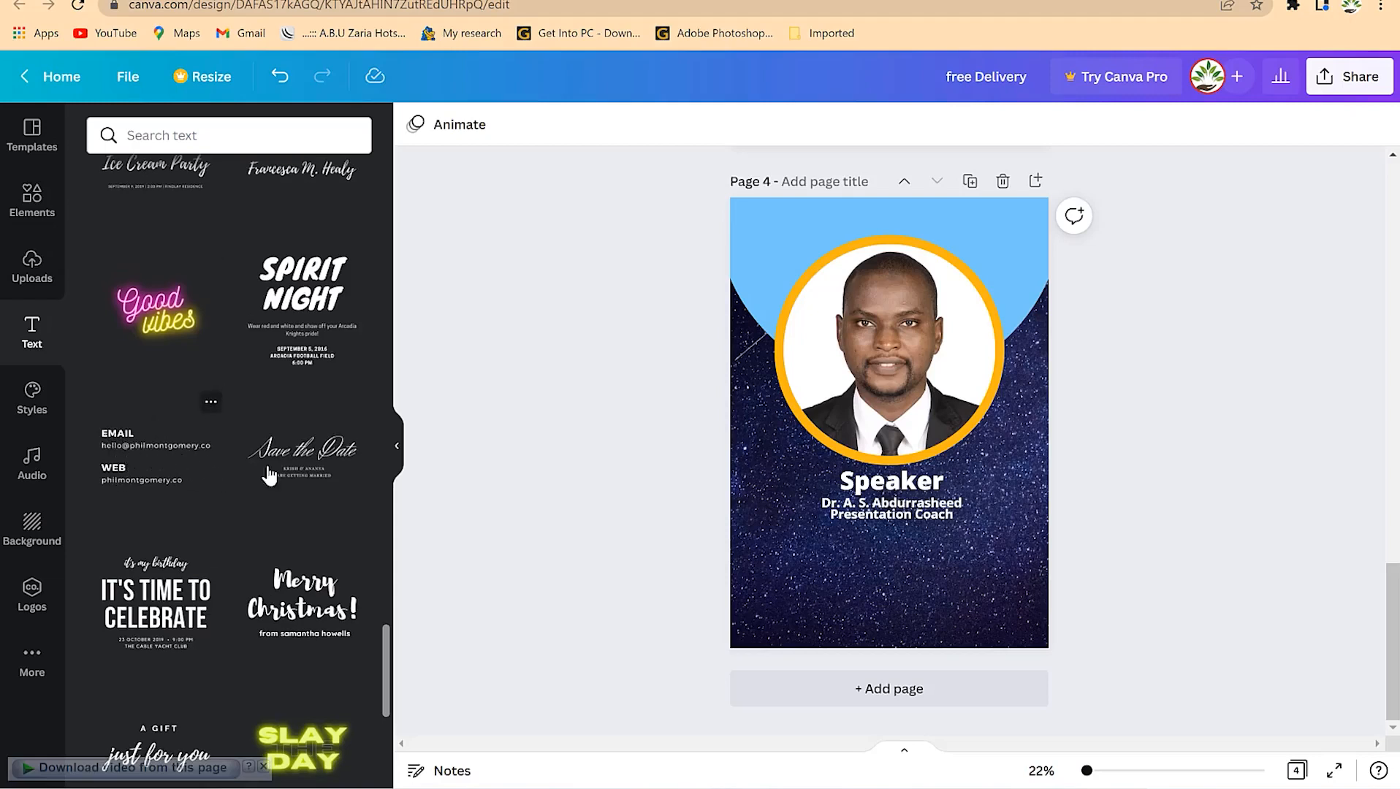
click(168, 456)
Place the EMAIL/WEB contact block in the poster's lower-left corner.
drag(869, 411, 779, 597)
click(923, 583)
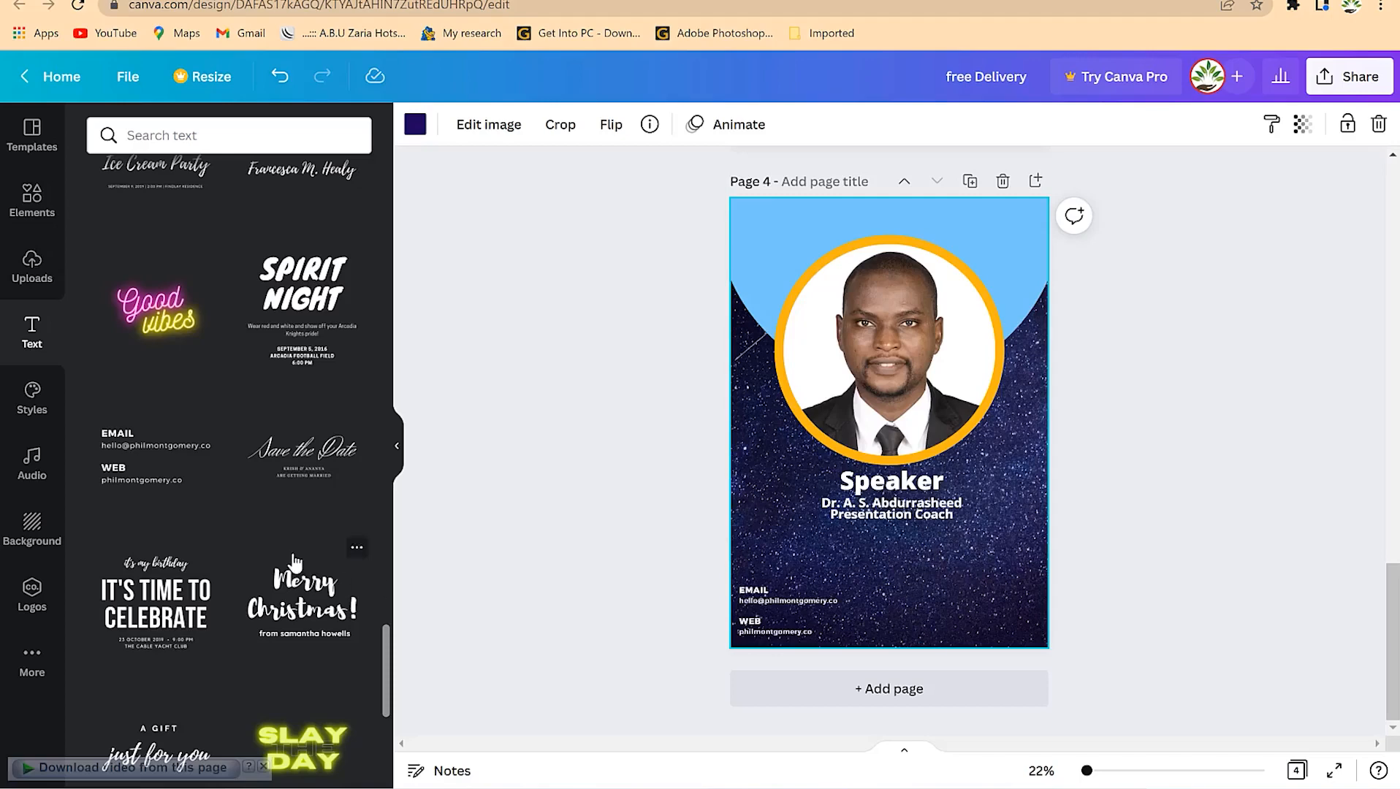
scroll(287, 570, down, 5)
scroll(287, 571, down, 2)
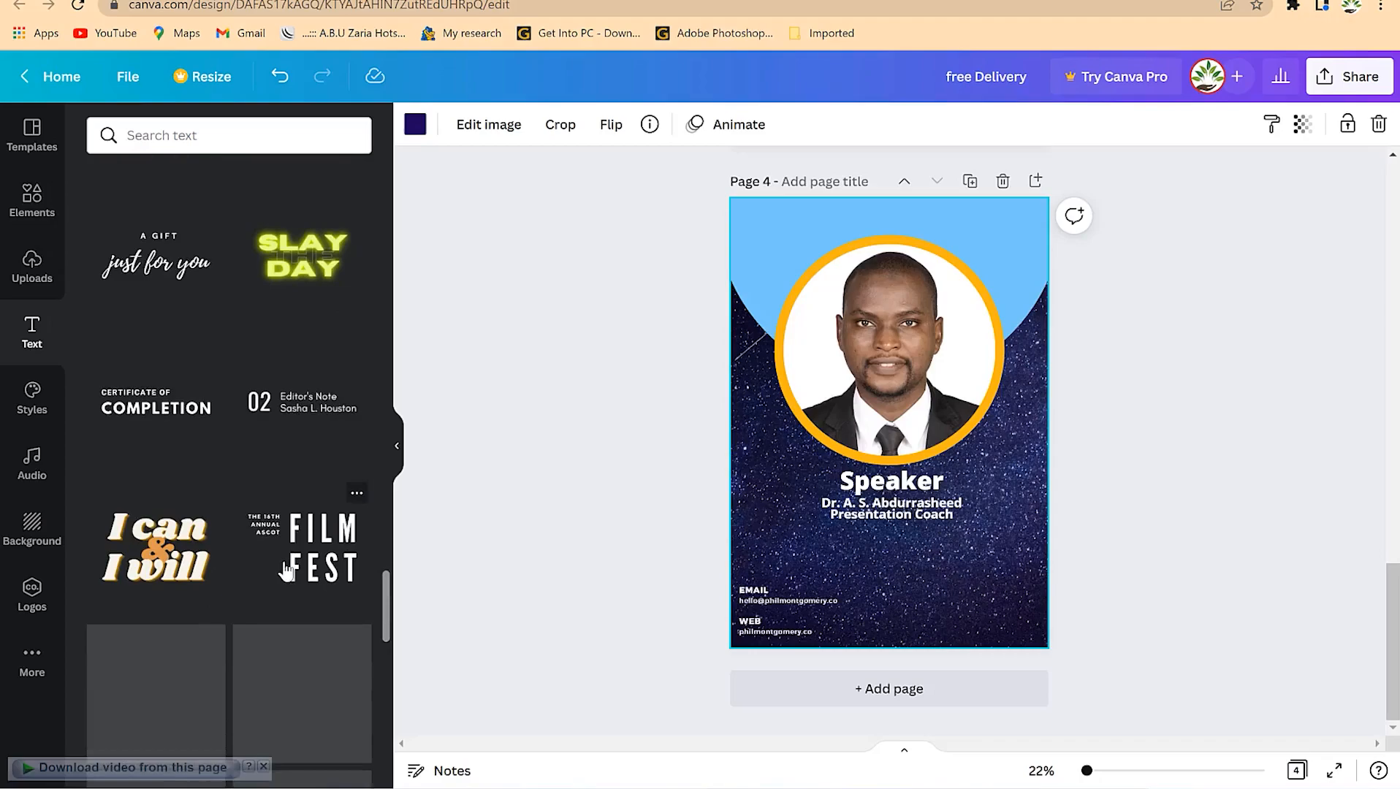
scroll(270, 475, up, 5)
key(Escape)
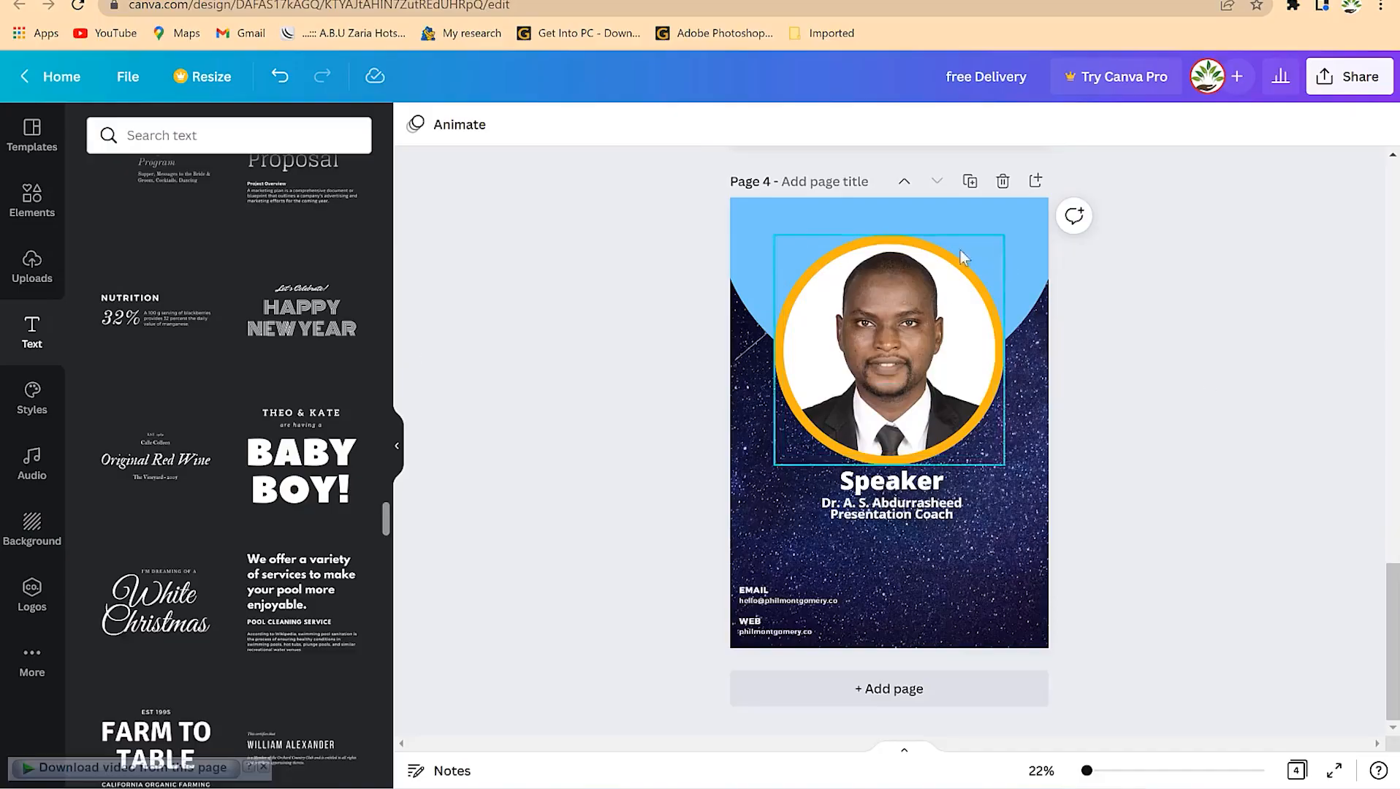